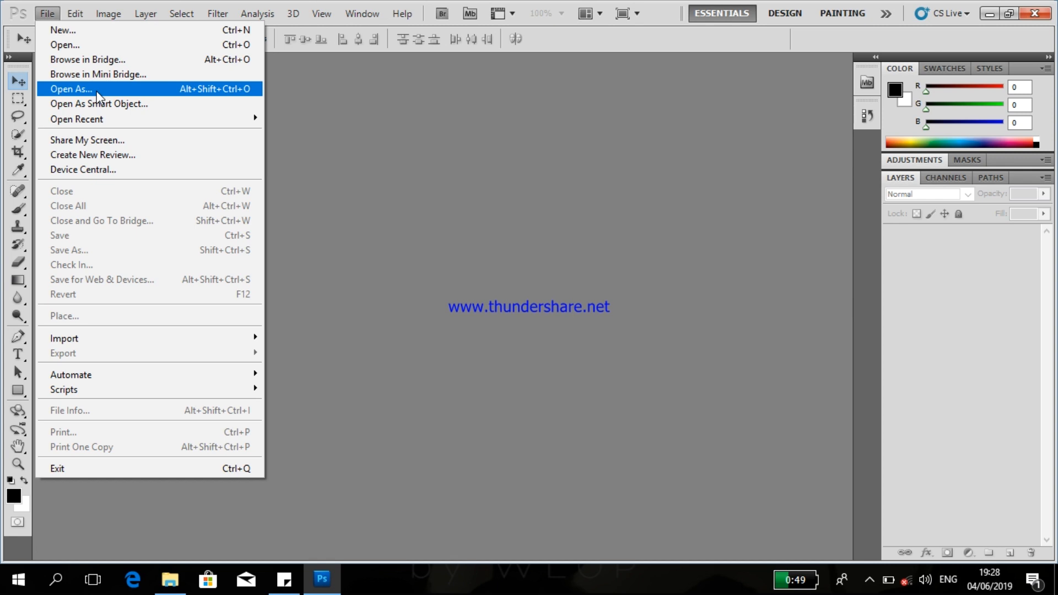
# Open the images 1pict and 2pict together from the composite folder
pyautogui.click(84, 44)
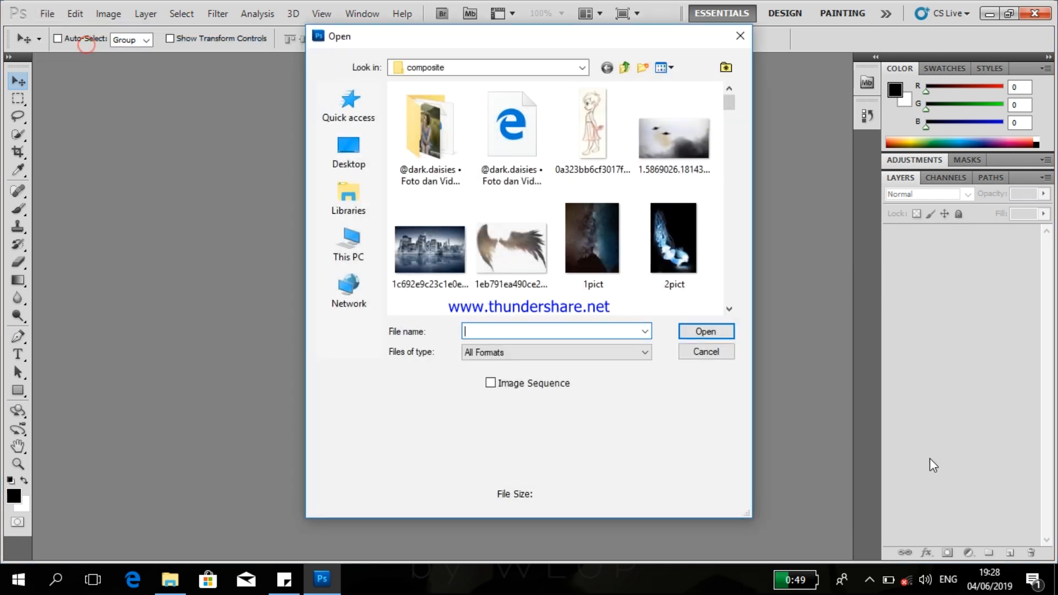
pyautogui.click(592, 253)
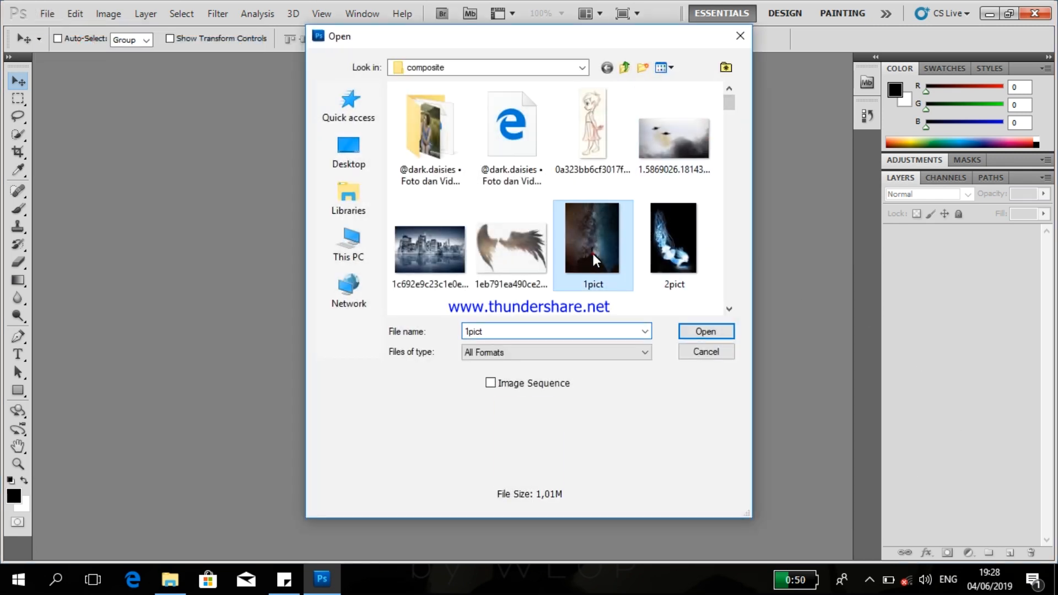
pyautogui.keyDown('ctrl'); pyautogui.click(657, 248); pyautogui.keyUp('ctrl')
pyautogui.click(715, 332)
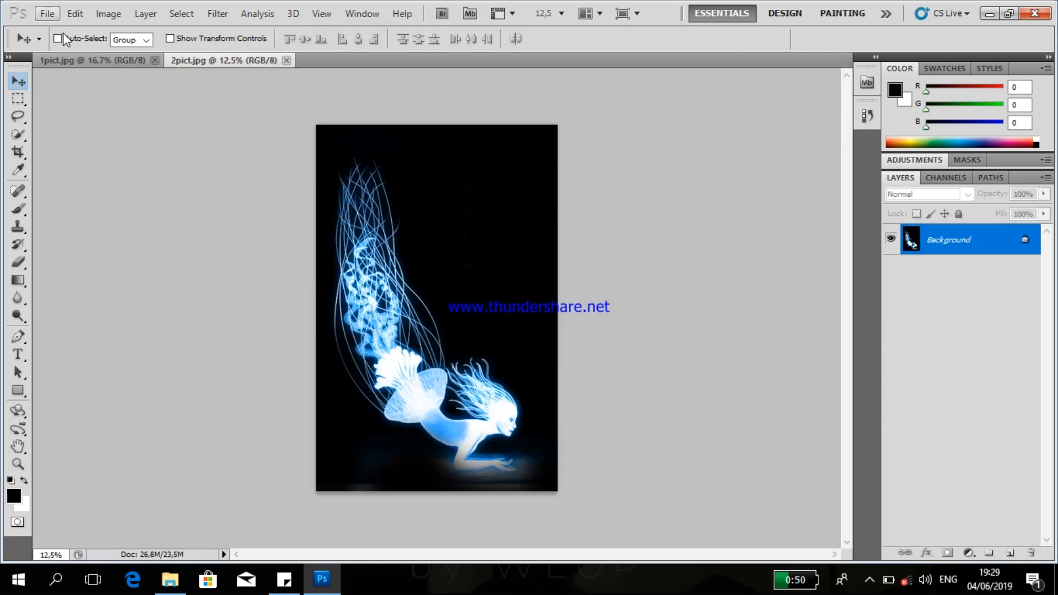
# Check the two opened images and open the 812305 image from the Downloads folder
pyautogui.click(91, 58)
pyautogui.click(197, 58)
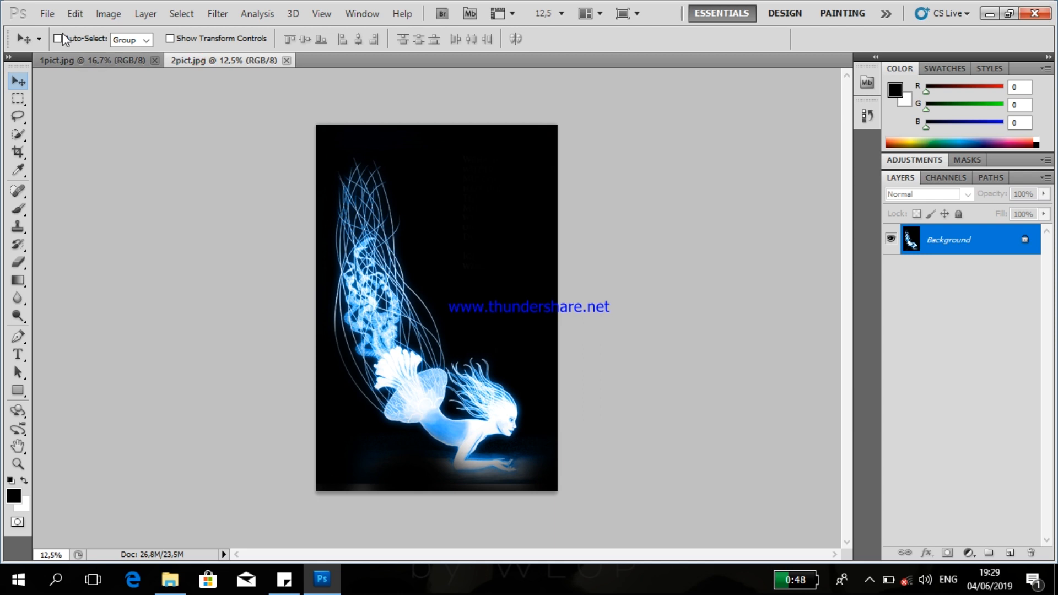
pyautogui.click(41, 13)
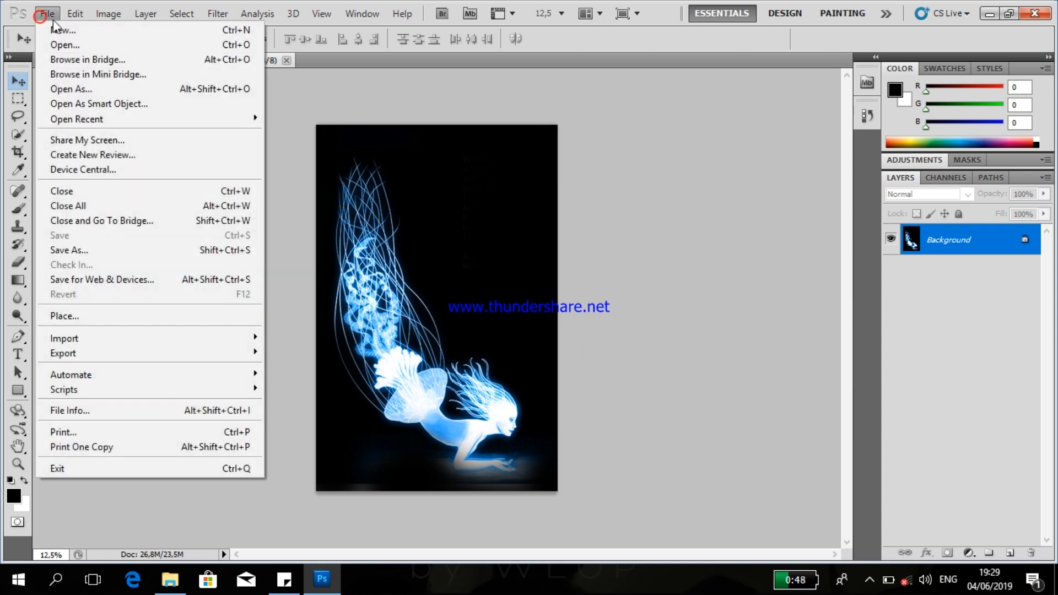
pyautogui.click(84, 39)
pyautogui.doubleClick(457, 145)
pyautogui.click(510, 140)
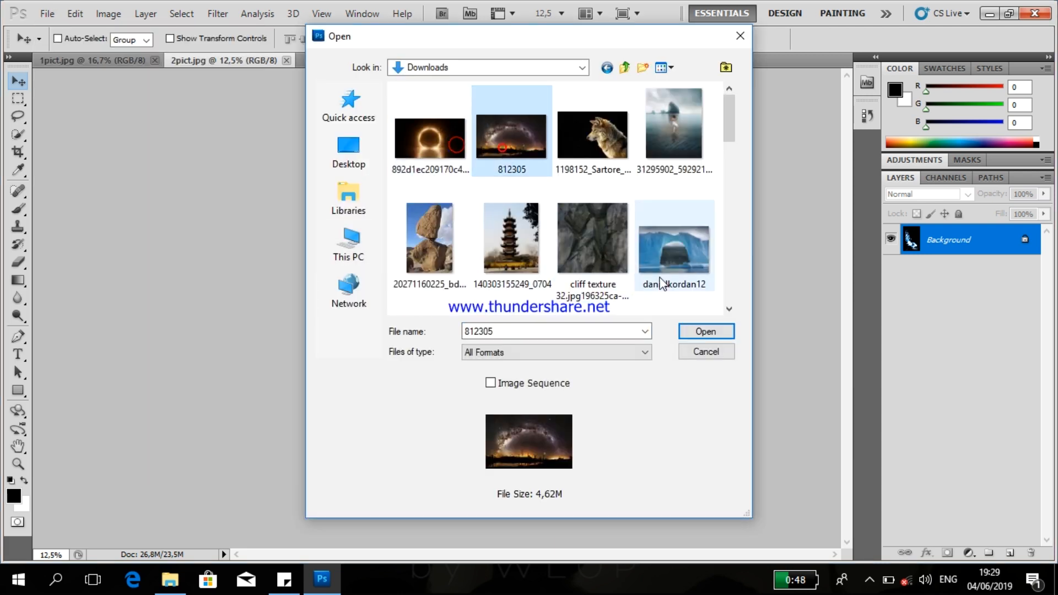
pyautogui.click(705, 331)
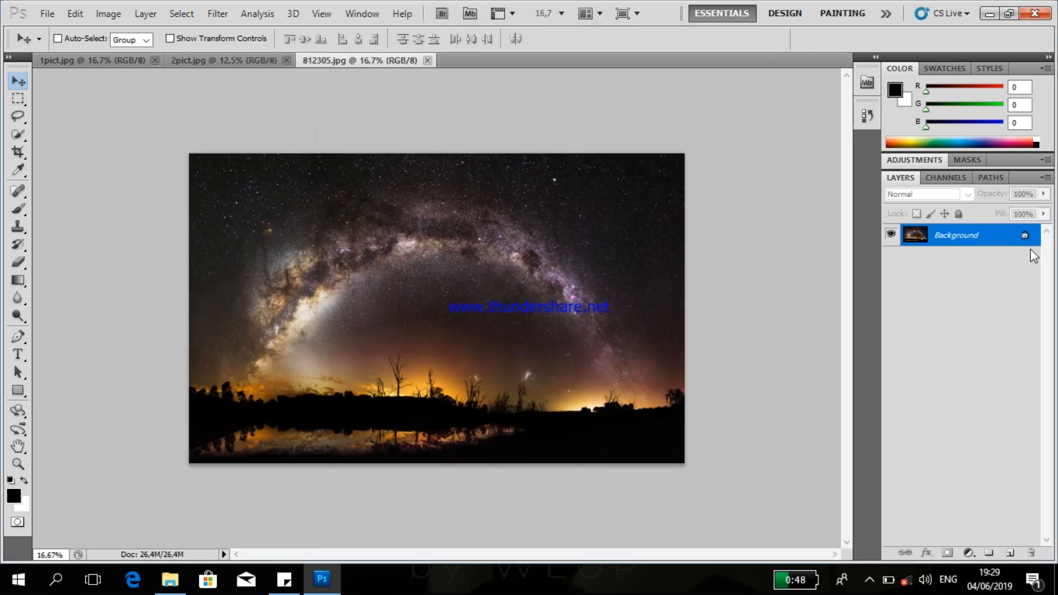
# Convert the locked Background of 1pict.jpg into an editable layer with the default settings
pyautogui.click(116, 60)
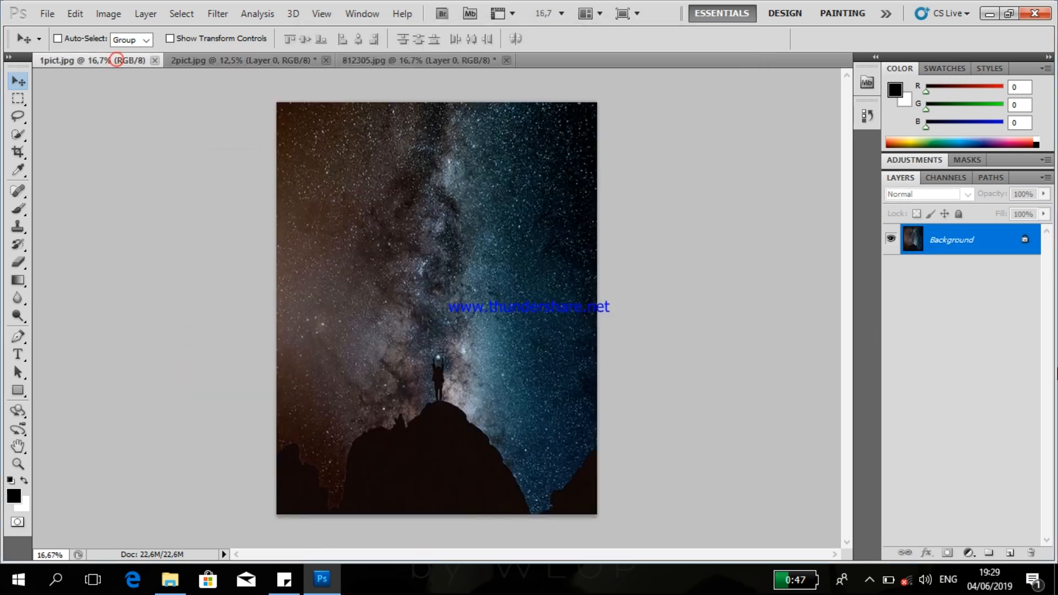
pyautogui.doubleClick(1022, 243)
pyautogui.click(640, 183)
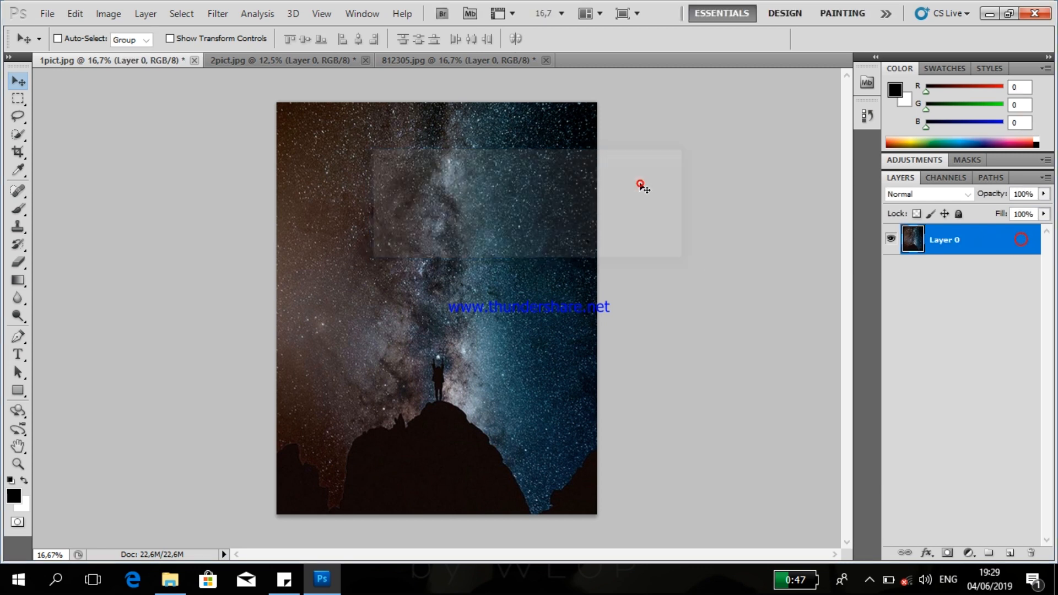
# Open 11.jpg and convert its locked Background into an editable layer
pyautogui.click(48, 13)
pyautogui.click(71, 40)
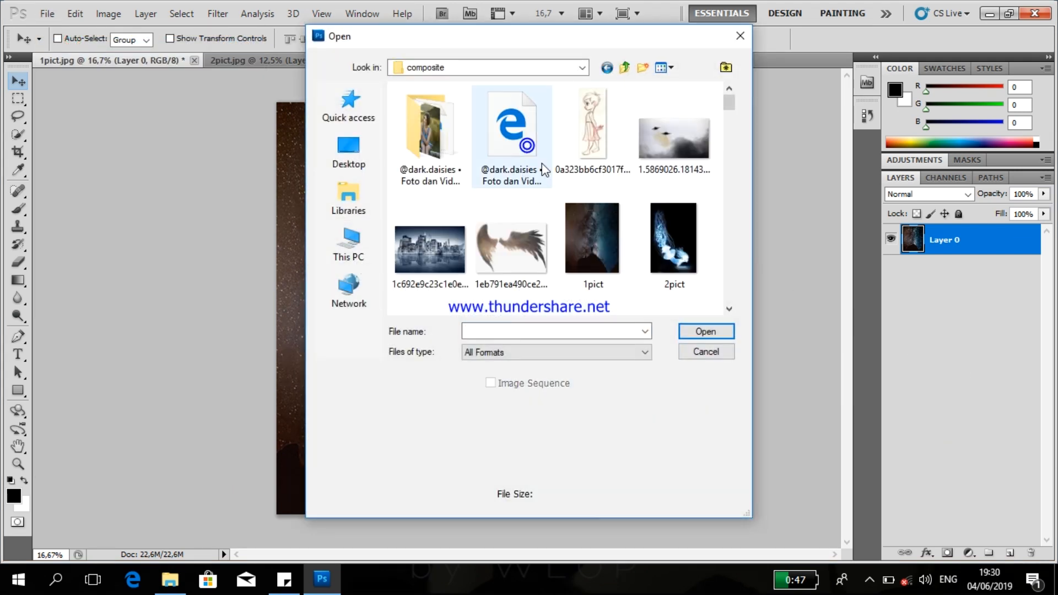
pyautogui.scroll(-10, 670, 248)
pyautogui.click(592, 137)
pyautogui.click(705, 331)
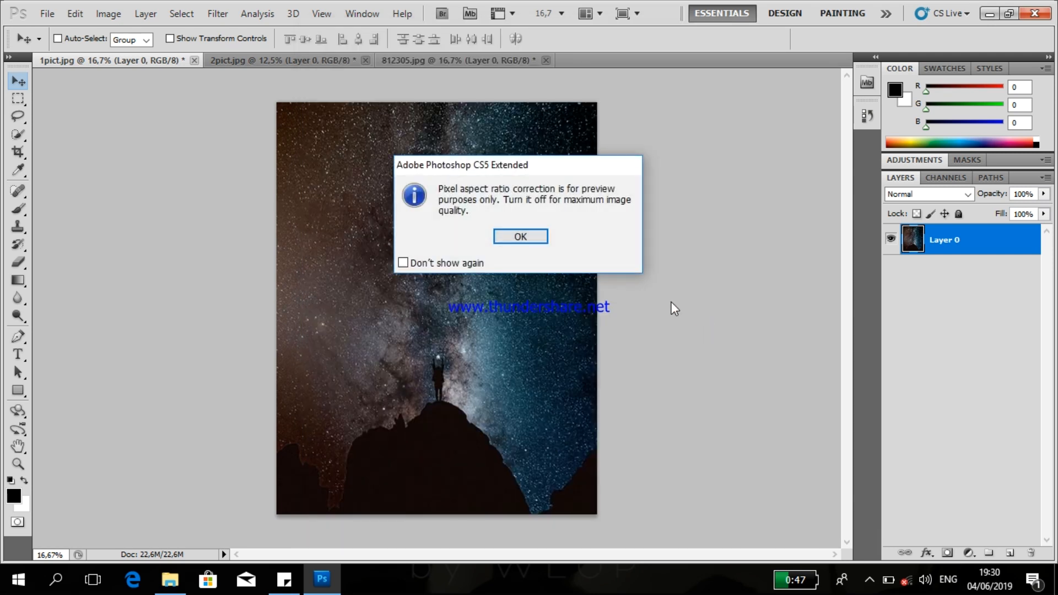
pyautogui.click(520, 236)
pyautogui.doubleClick(1020, 241)
pyautogui.click(649, 182)
# In 1pict.jpg, start a Pen path at the image's left edge and trace over the top of the left rock
pyautogui.click(110, 62)
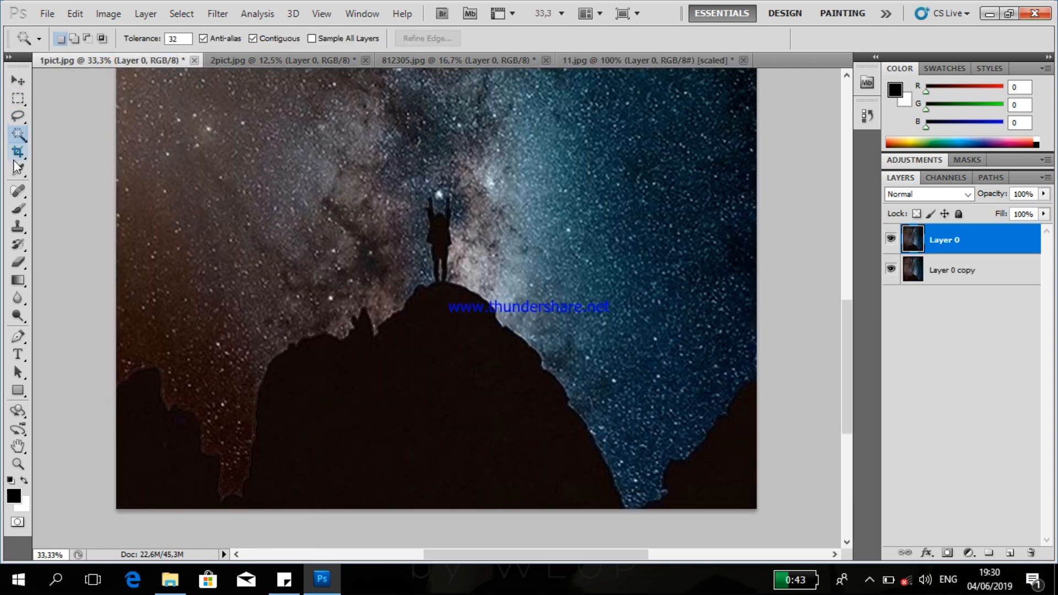
pyautogui.click(18, 336)
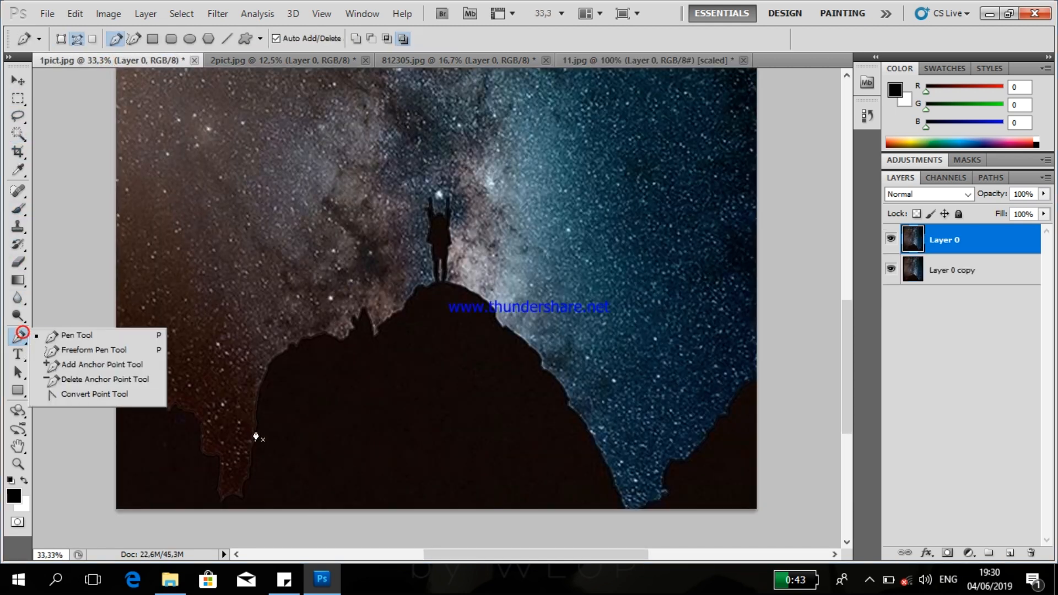
pyautogui.click(132, 339)
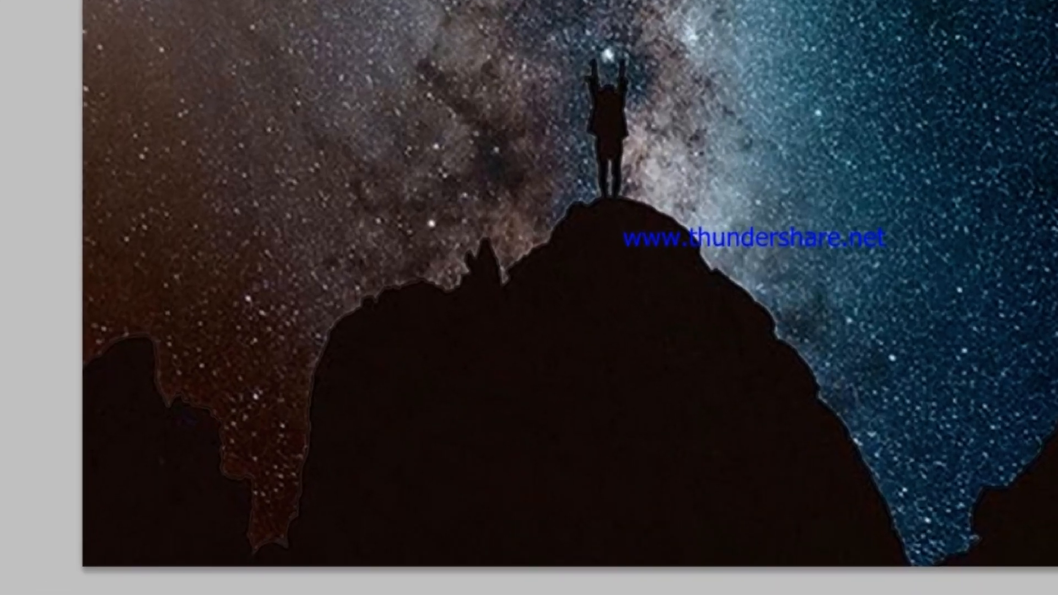
pyautogui.click(88, 368)
pyautogui.click(103, 351)
pyautogui.click(120, 341)
pyautogui.click(134, 339)
pyautogui.click(150, 334)
pyautogui.click(159, 356)
pyautogui.click(156, 375)
pyautogui.click(169, 396)
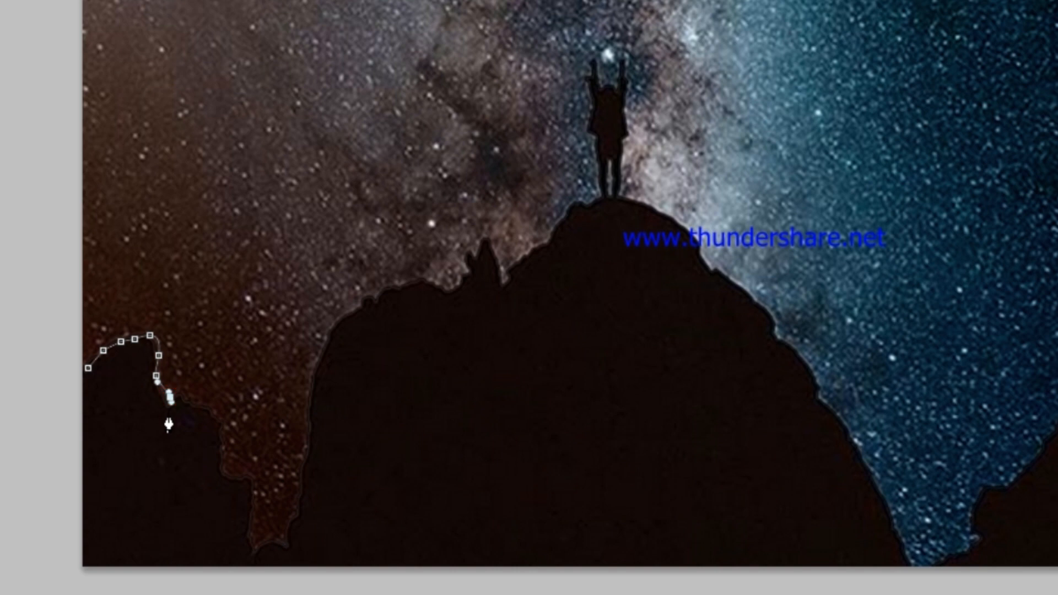
# Continue the Pen path down the left rock's ragged slope to the bottom of the narrow gap
pyautogui.click(169, 414)
pyautogui.click(192, 406)
pyautogui.click(208, 414)
pyautogui.click(211, 421)
pyautogui.click(219, 459)
pyautogui.click(226, 476)
pyautogui.click(254, 482)
pyautogui.click(254, 497)
pyautogui.click(247, 521)
pyautogui.click(250, 531)
pyautogui.click(257, 557)
# Trace the path out of the gap to the foot of the central hill, undoing the stray anchor points
pyautogui.click(284, 546)
pyautogui.click(295, 518)
pyautogui.click(321, 507)
pyautogui.moveTo(326, 466); pyautogui.dragTo(329, 455)
pyautogui.hotkey('ctrl', 'alt', 'z')
pyautogui.hotkey('ctrl', 'alt', 'z')
pyautogui.click(301, 496)
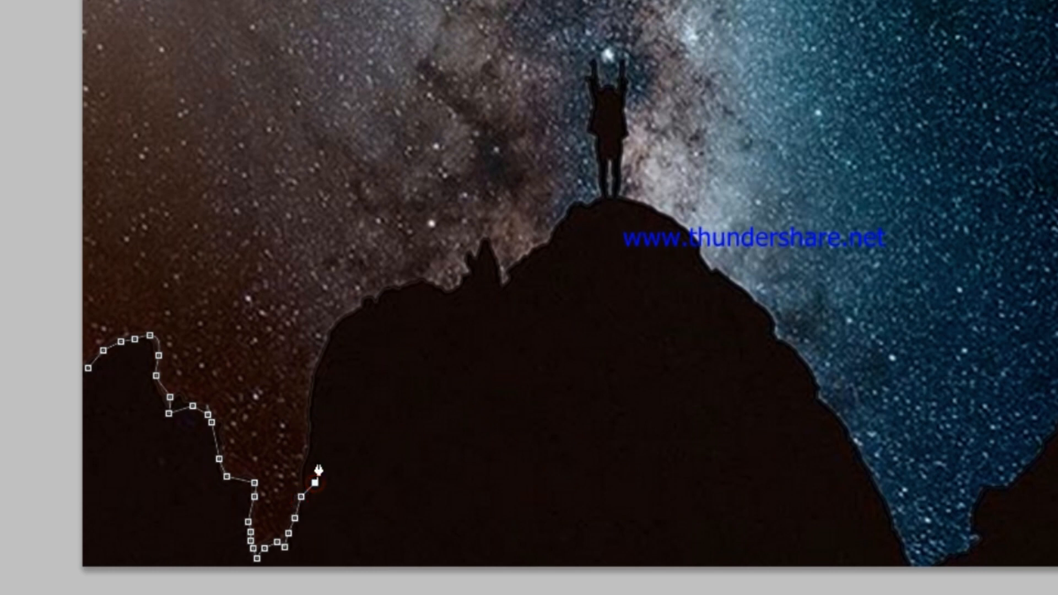
# Continue the path up the steep left side of the central hill to its shoulder
pyautogui.click(307, 466)
pyautogui.click(307, 425)
pyautogui.click(307, 408)
pyautogui.moveTo(312, 390); pyautogui.dragTo(315, 379)
pyautogui.click(331, 335)
pyautogui.click(356, 304)
pyautogui.moveTo(363, 297); pyautogui.dragTo(372, 298)
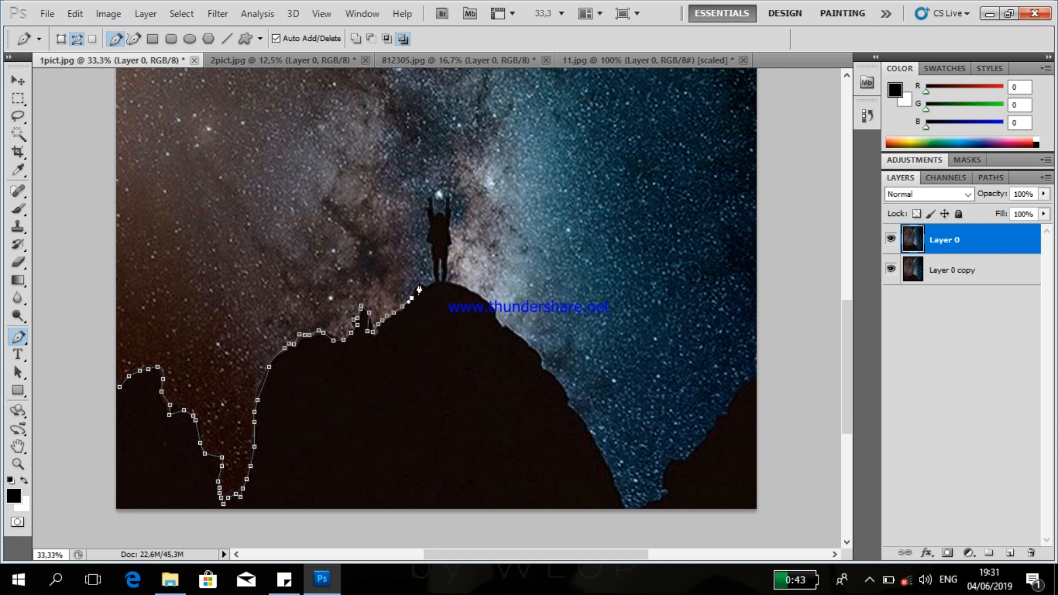
# Trace the path over the hilltop to the standing person and up the outer edge of the left leg and body
pyautogui.hotkey('ctrl', '+')
pyautogui.hotkey('ctrl', '+')
pyautogui.click(395, 266)
pyautogui.moveTo(426, 290); pyautogui.dragTo(426, 436)
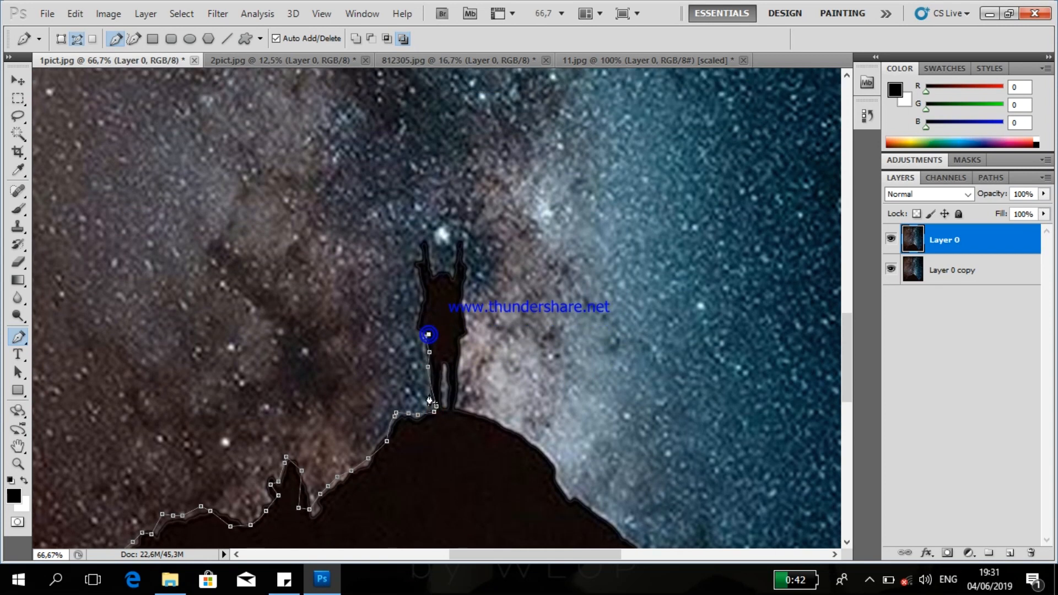
pyautogui.hotkey('ctrl', '+')
pyautogui.hotkey('ctrl', '+')
pyautogui.hotkey('ctrl', '+')
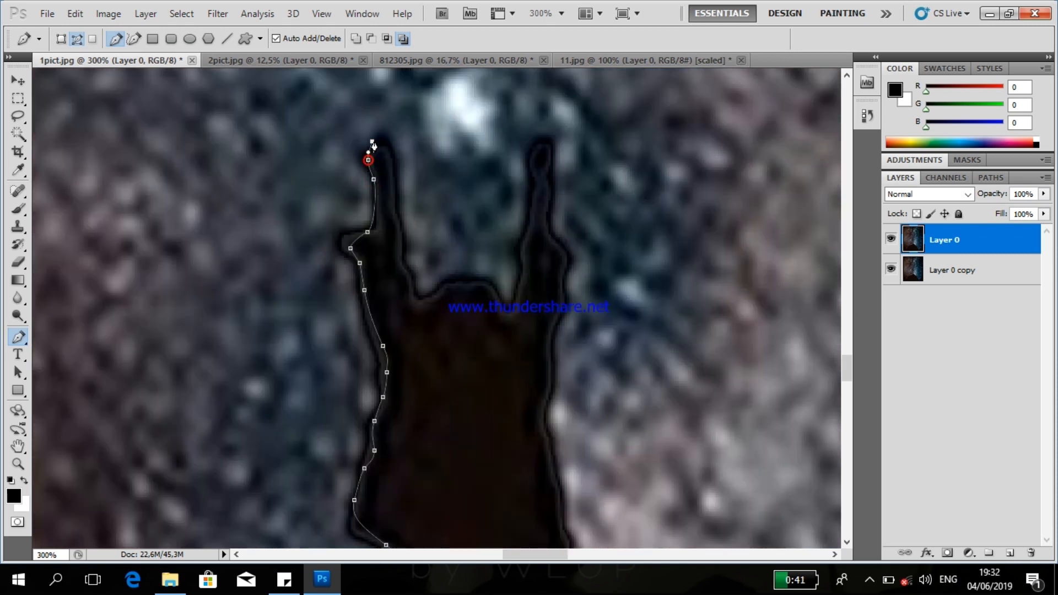
# Trace the path across the tip of the person's left-hand raised arm and down its inner edge
pyautogui.click(390, 144)
pyautogui.click(393, 167)
pyautogui.click(395, 211)
pyautogui.click(399, 224)
pyautogui.click(403, 246)
pyautogui.click(403, 269)
pyautogui.click(414, 288)
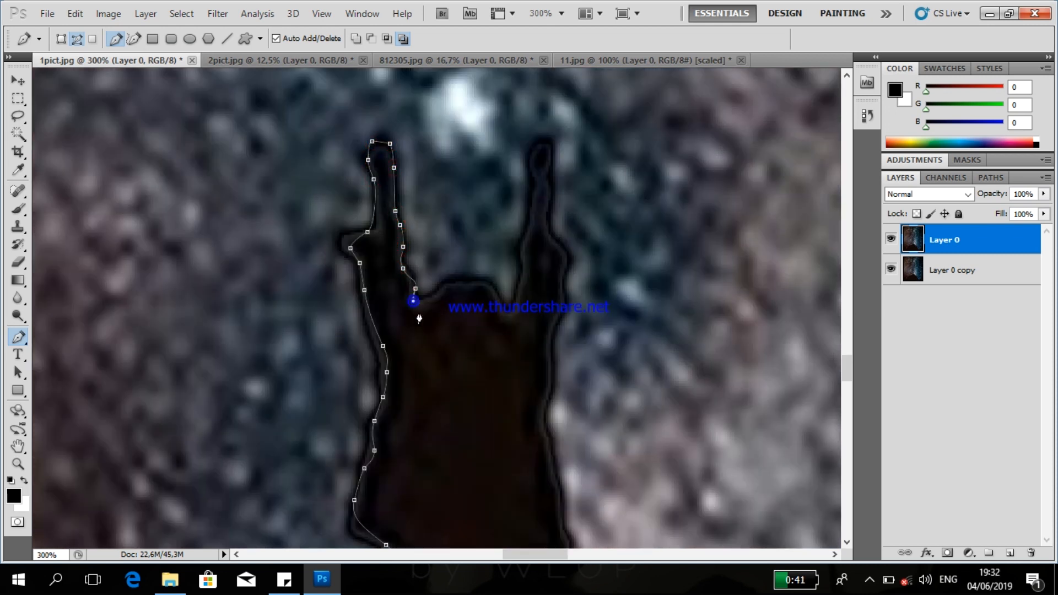
# Continue the path over the person's head and around the right-hand raised arm
pyautogui.scroll(1, 446, 292)
pyautogui.hotkey('ctrl', '-')
pyautogui.click(453, 303)
pyautogui.click(504, 242)
pyautogui.click(507, 208)
pyautogui.click(515, 243)
pyautogui.click(510, 275)
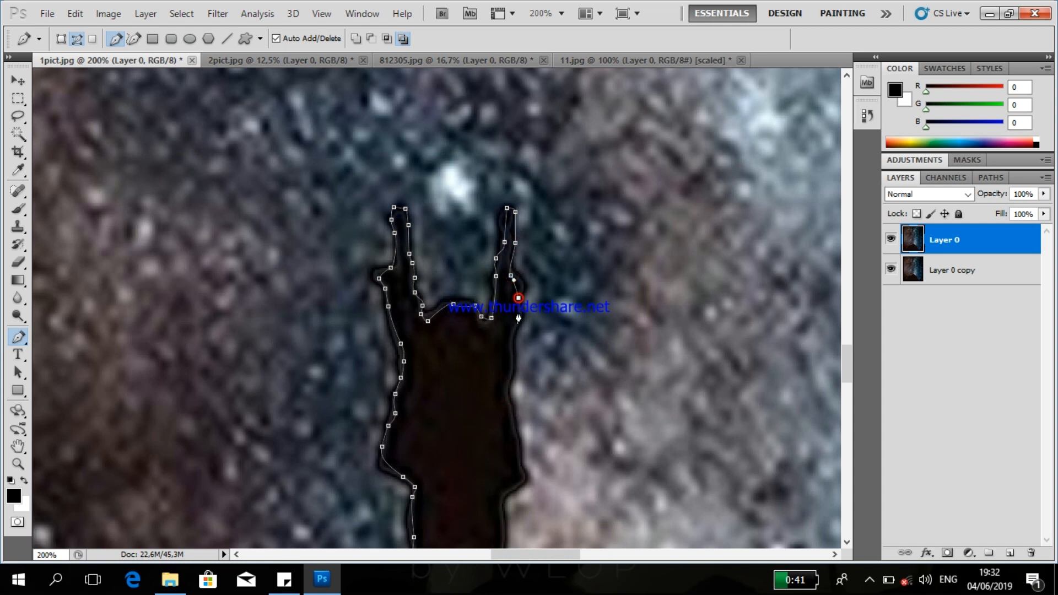
pyautogui.click(518, 312)
# Trace the path down the right side of the person's torso and around the coat hem
pyautogui.scroll(-3, 518, 312)
pyautogui.click(515, 254)
pyautogui.click(515, 273)
pyautogui.click(507, 300)
pyautogui.click(516, 336)
pyautogui.click(519, 363)
pyautogui.click(522, 392)
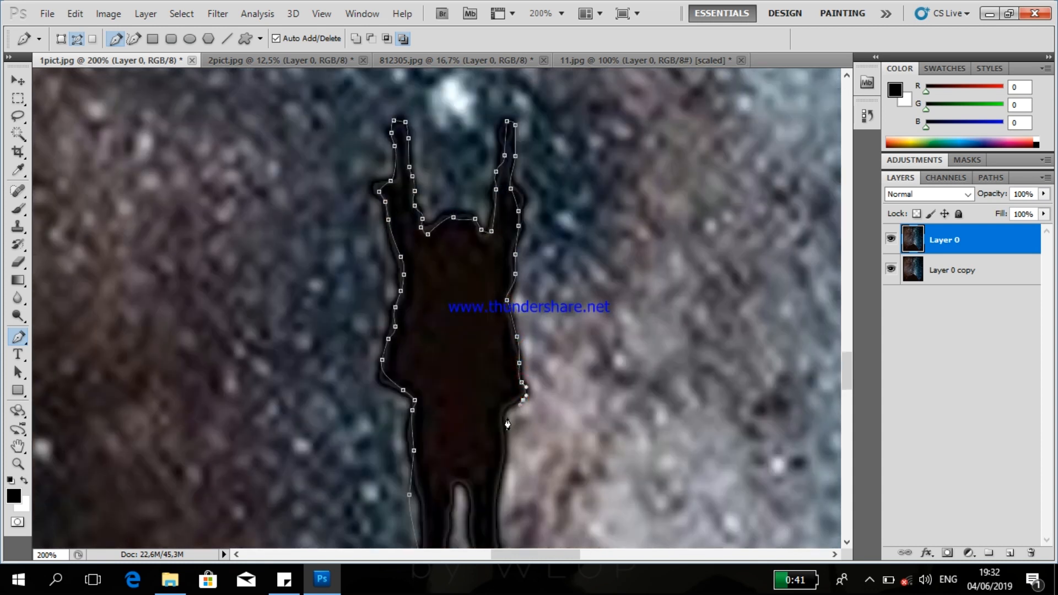
pyautogui.click(506, 425)
# Continue the path from the person's feet along the upper right slope of the central hill
pyautogui.hotkey('ctrl', '-')
pyautogui.hotkey('ctrl', '-')
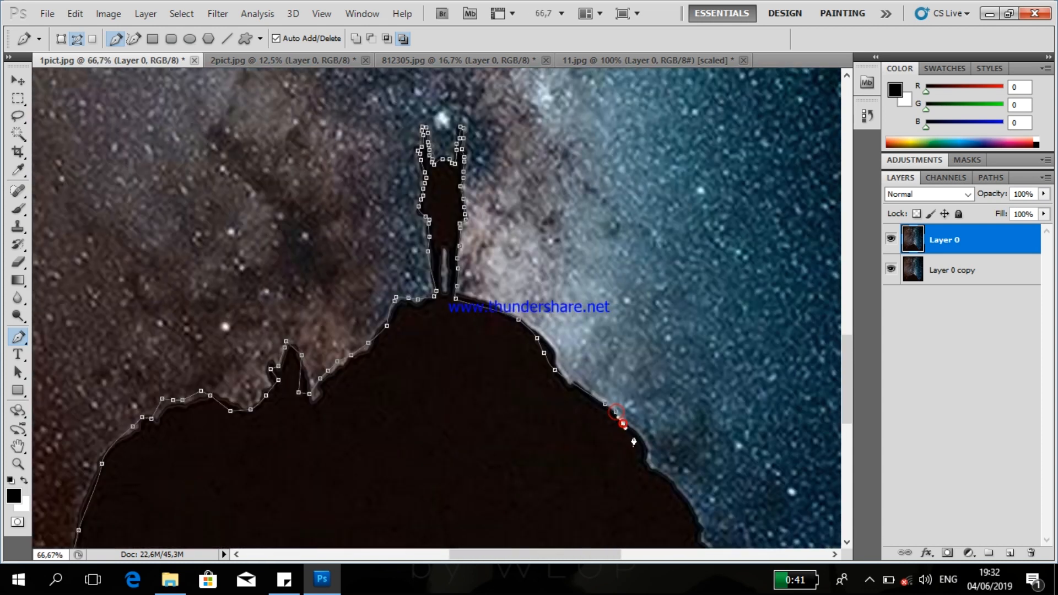
pyautogui.click(635, 437)
pyautogui.scroll(-3, 653, 476)
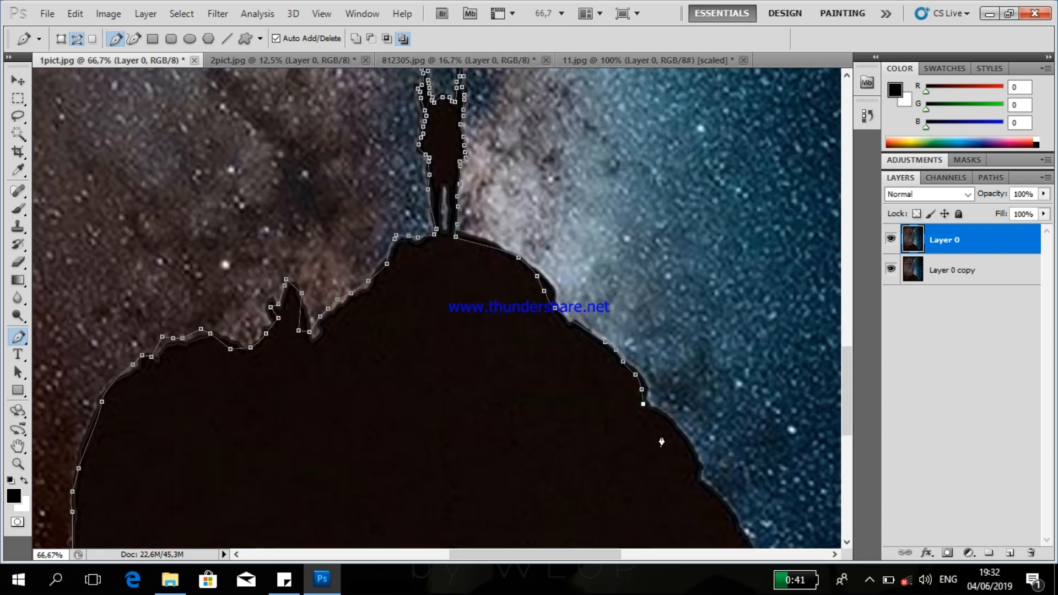
pyautogui.click(675, 399)
pyautogui.click(692, 424)
pyautogui.scroll(-4, 693, 424)
pyautogui.click(698, 322)
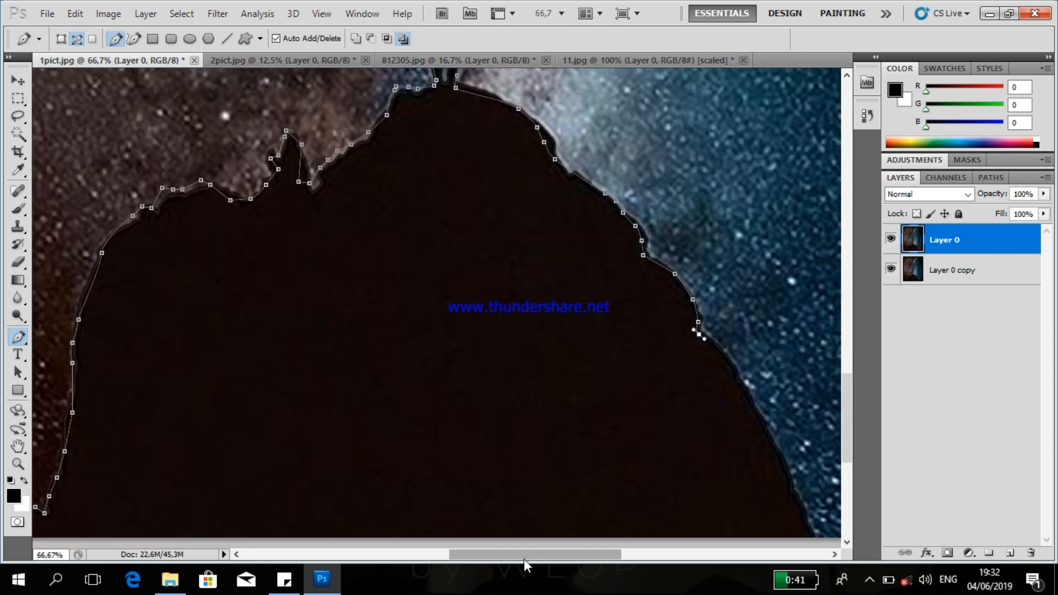
# Trace the path along the hill's lower right slope to the bottom edge of the image
pyautogui.moveTo(523, 554); pyautogui.dragTo(595, 554)
pyautogui.click(412, 372)
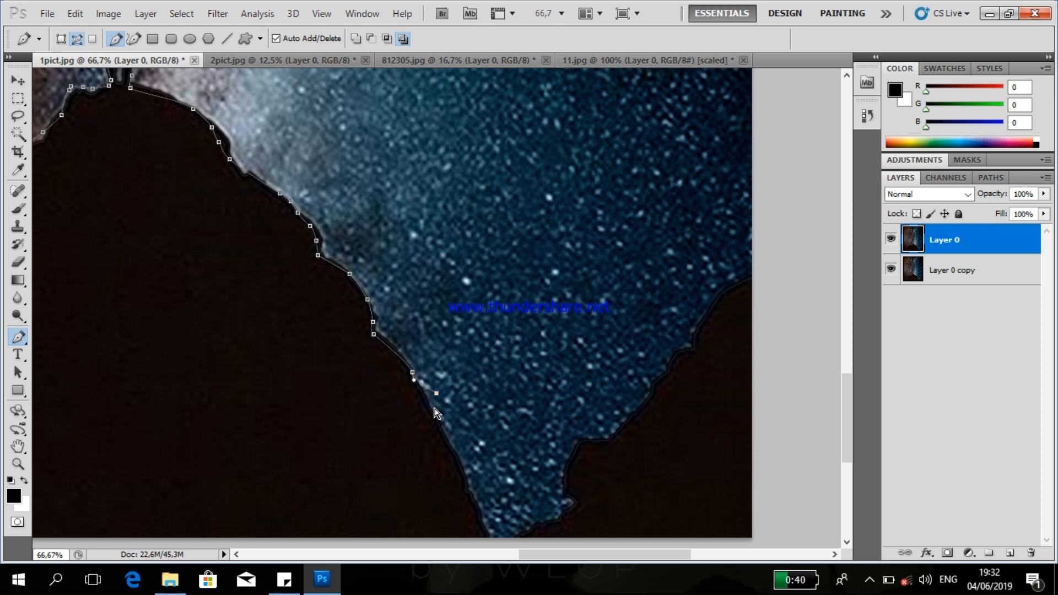
pyautogui.click(437, 436)
pyautogui.click(457, 469)
pyautogui.click(467, 487)
pyautogui.scroll(-1, 473, 515)
pyautogui.click(482, 491)
pyautogui.click(488, 497)
# Continue the path up the slope of the right rock to the image's right edge
pyautogui.click(665, 338)
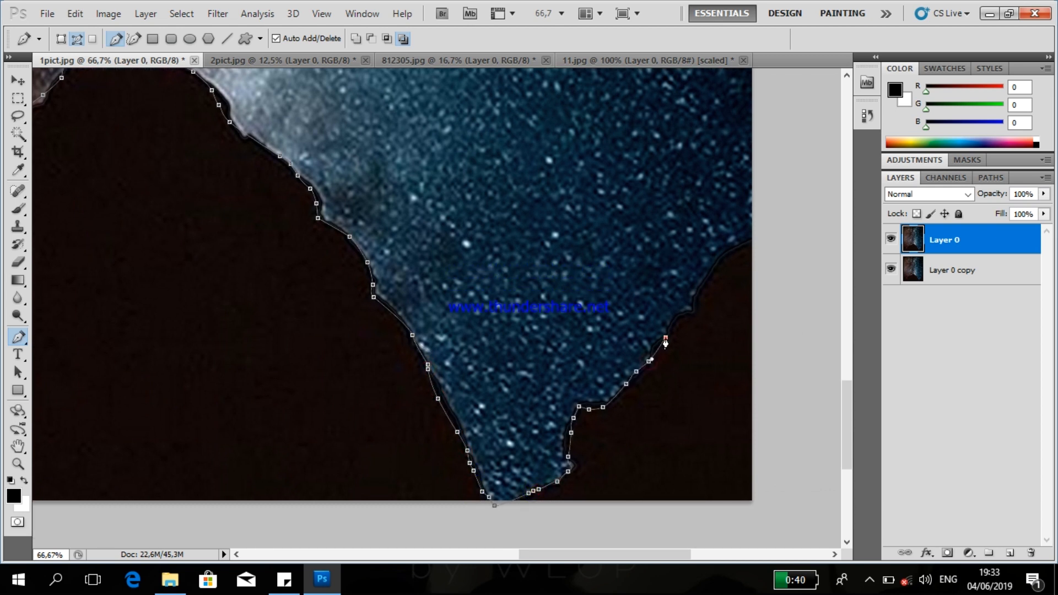
pyautogui.click(683, 318)
pyautogui.click(691, 314)
pyautogui.click(720, 260)
pyautogui.click(740, 249)
# Route the path around the sky outside the canvas and close it at its starting point
pyautogui.hotkey('ctrl', '-')
pyautogui.hotkey('ctrl', '-')
pyautogui.hotkey('ctrl', '-')
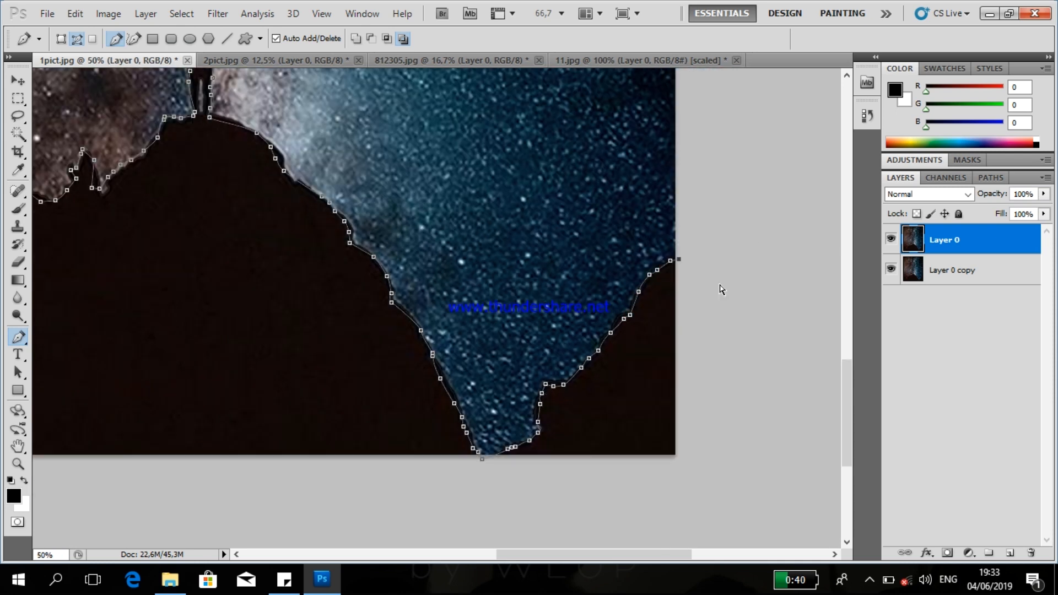
pyautogui.hotkey('ctrl', '-')
pyautogui.click(654, 160)
pyautogui.moveTo(637, 87); pyautogui.dragTo(629, 72)
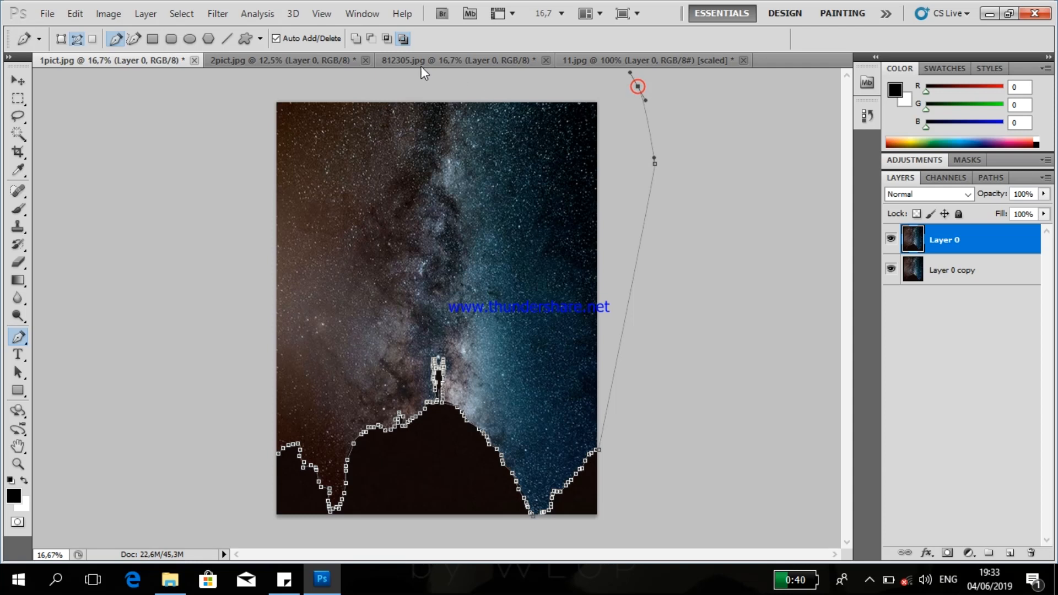
pyautogui.click(297, 88)
pyautogui.moveTo(228, 113); pyautogui.dragTo(213, 184)
pyautogui.moveTo(212, 189); pyautogui.dragTo(214, 256)
pyautogui.moveTo(214, 346); pyautogui.dragTo(214, 460)
pyautogui.click(278, 451)
# Convert the closed path into a selection, delete the enclosed sky from Layer 0, and deselect
pyautogui.hotkey('ctrl', 'Return')
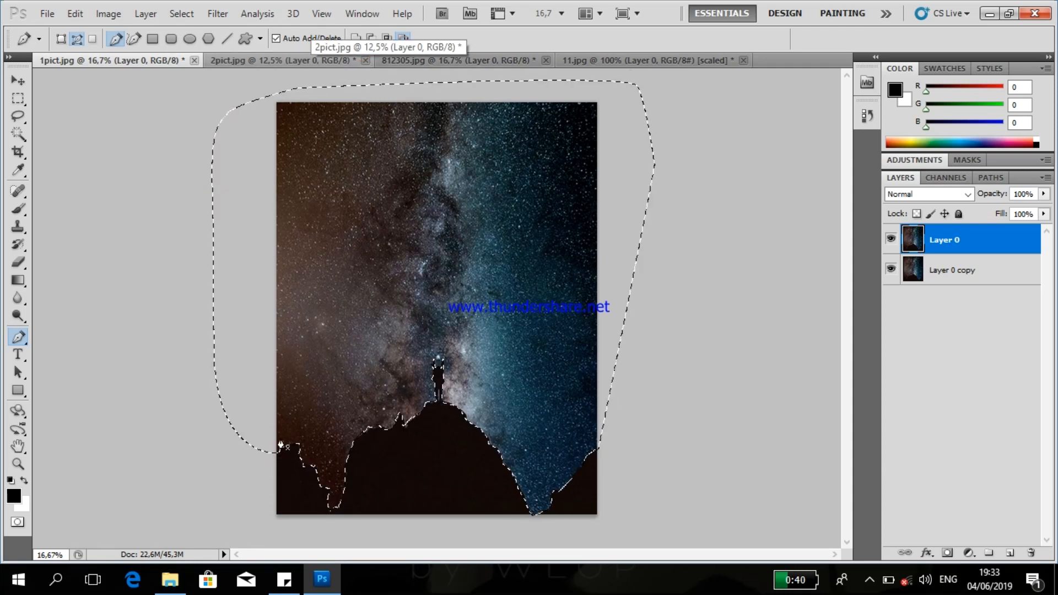
pyautogui.press('Delete')
pyautogui.hotkey('ctrl', 'd')
# Compare the cutout with and without Layer 0 copy, leaving the copy hidden
pyautogui.click(891, 268)
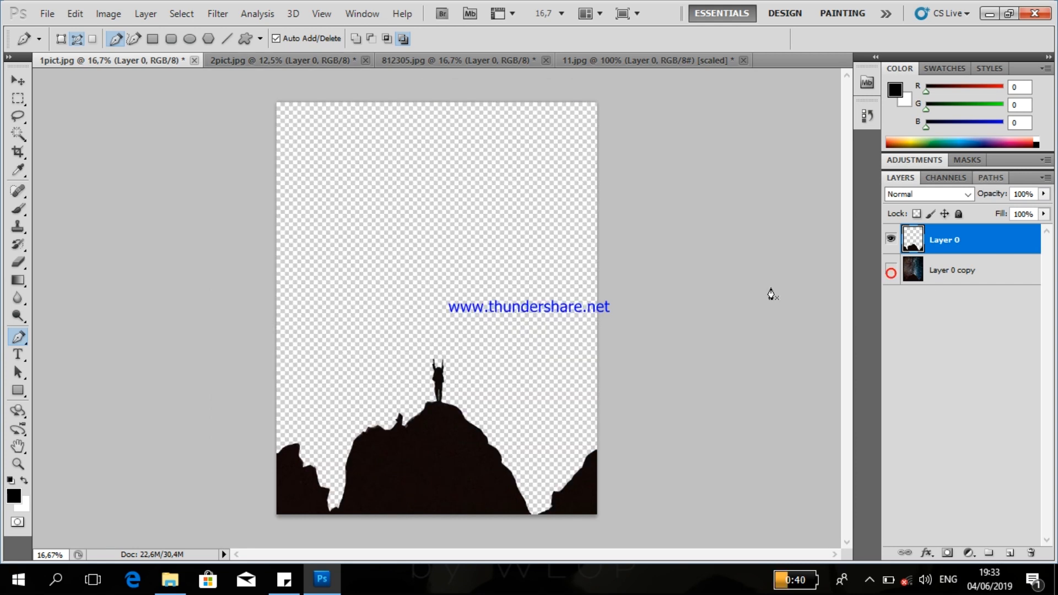
pyautogui.click(891, 270)
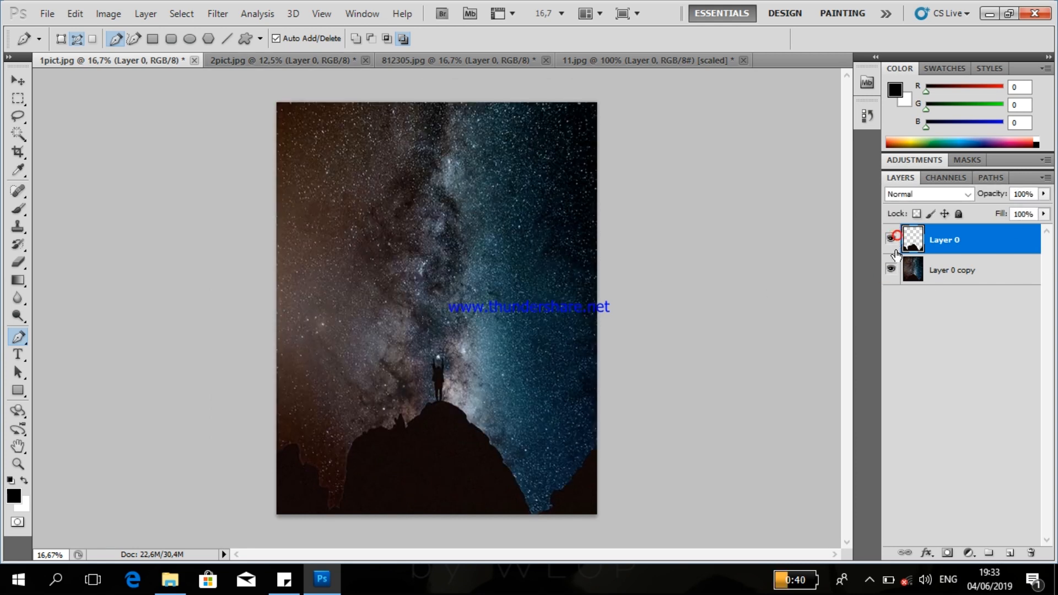
pyautogui.click(891, 268)
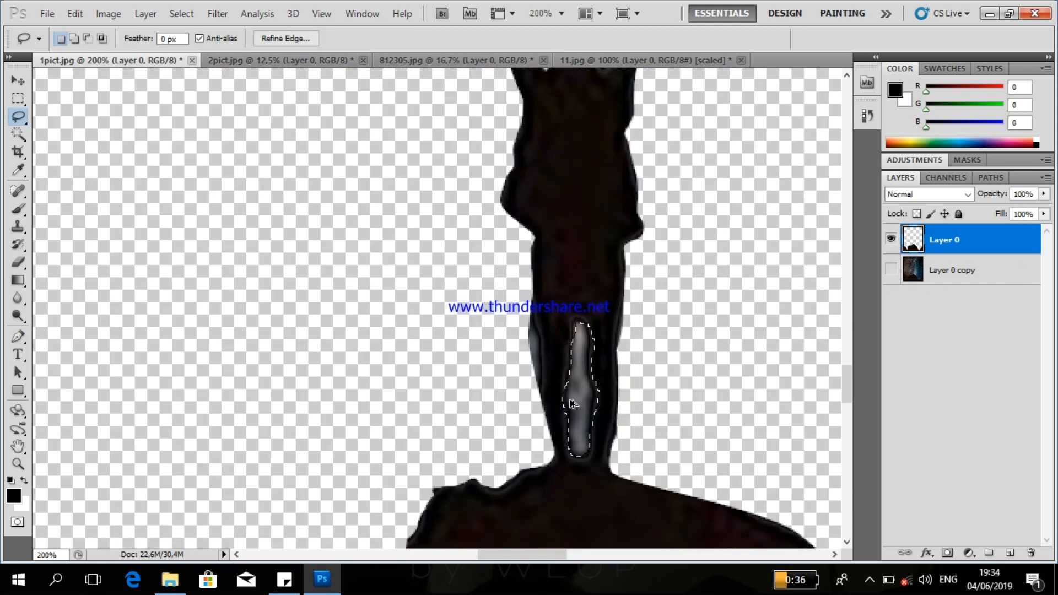
# Drop the current selection, outline the grey gap between the person's legs with the Pen tool, and delete it from Layer 0
pyautogui.hotkey('ctrl', 'd')
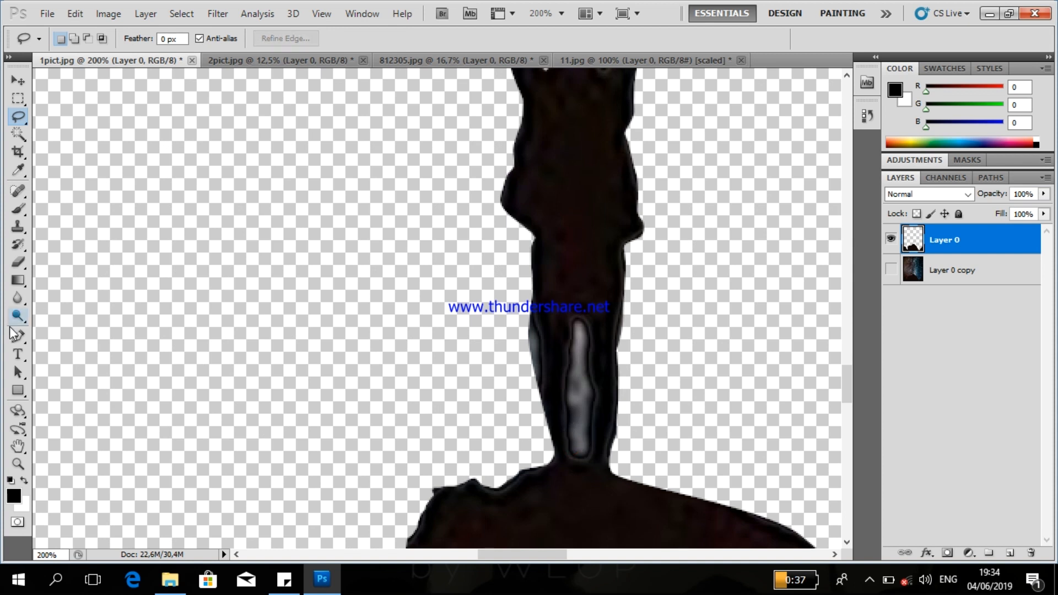
pyautogui.click(17, 336)
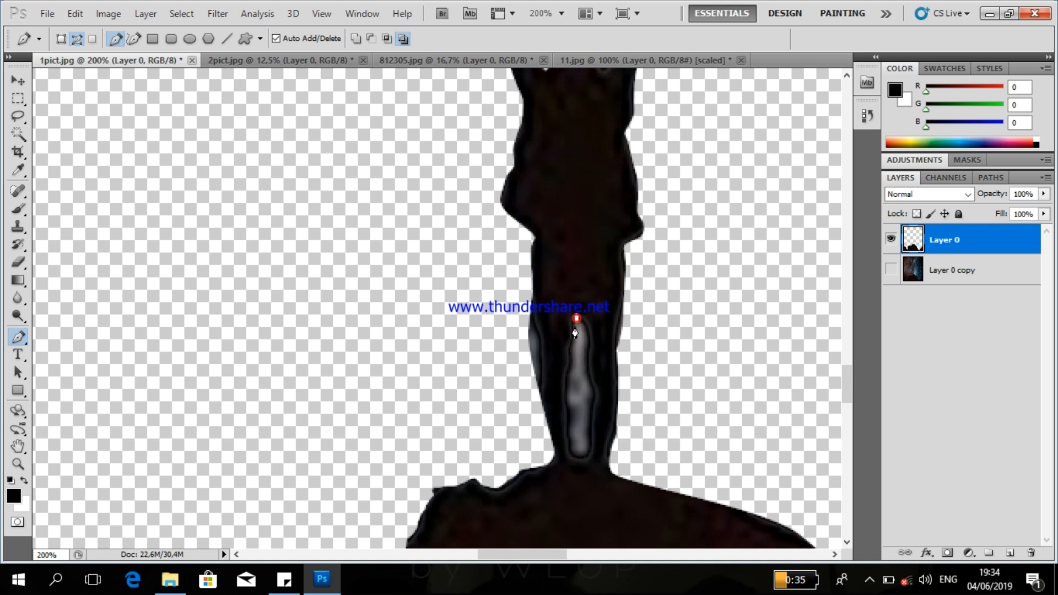
pyautogui.moveTo(570, 365); pyautogui.dragTo(565, 379)
pyautogui.click(566, 412)
pyautogui.moveTo(565, 429); pyautogui.dragTo(564, 440)
pyautogui.moveTo(587, 421); pyautogui.dragTo(590, 418)
pyautogui.moveTo(597, 400); pyautogui.dragTo(591, 379)
pyautogui.hotkey('ctrl', 'Return')
pyautogui.press('Delete')
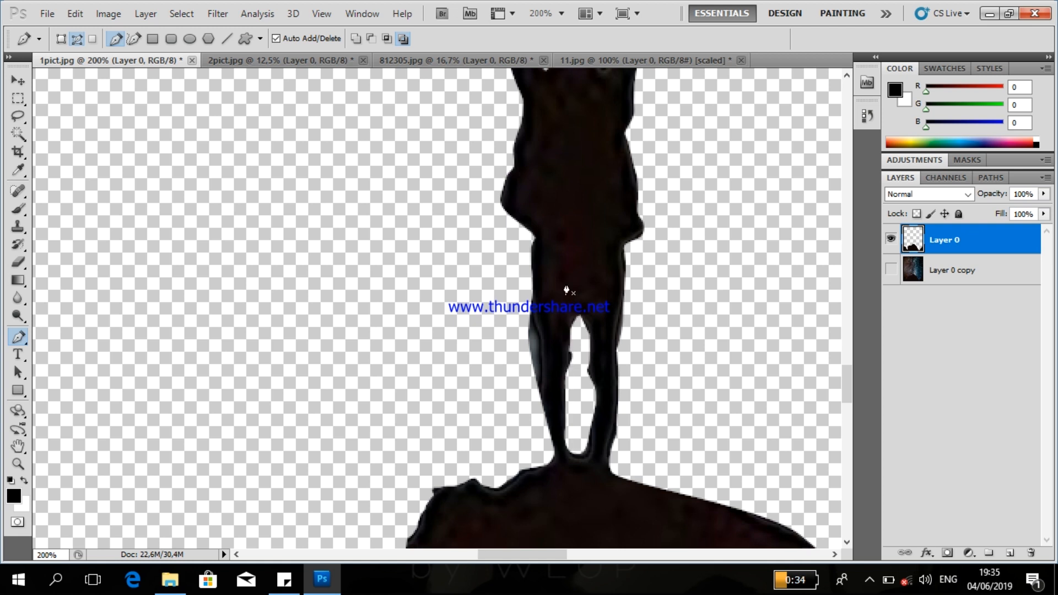
# Outline the grey fringe along the outer edge of the person's left-hand leg as a path, delete it, and deselect
pyautogui.click(542, 399)
pyautogui.moveTo(506, 355); pyautogui.dragTo(505, 342)
pyautogui.hotkey('ctrl', 'Return')
pyautogui.press('Delete')
pyautogui.hotkey('ctrl', 'd')
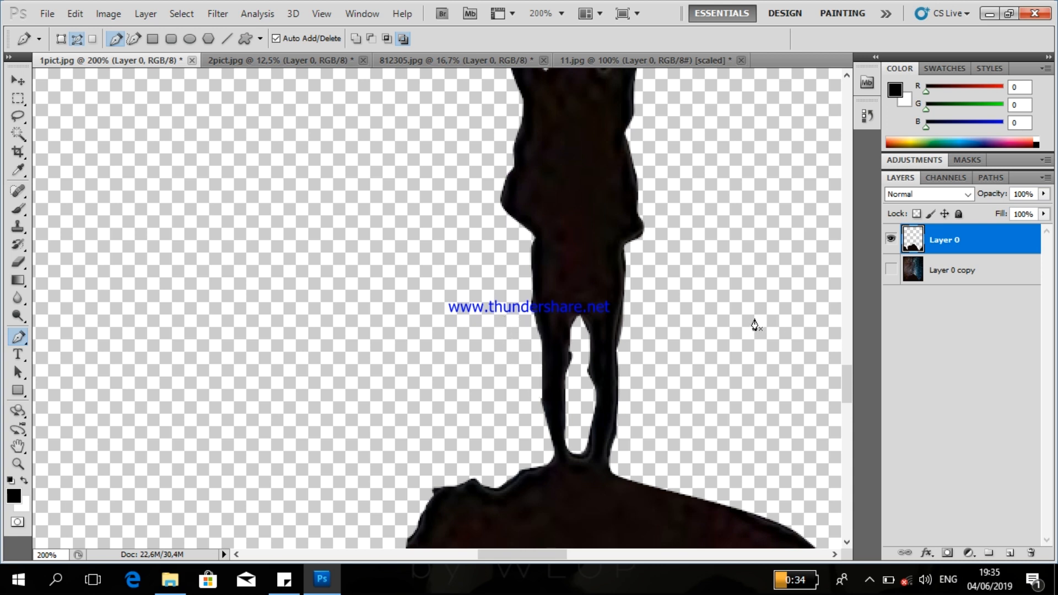
# Copy the Milky Way picture from 812305.jpg into 1pict.jpg as a new layer
pyautogui.hotkey('ctrl', '-')
pyautogui.hotkey('ctrl', '-')
pyautogui.hotkey('ctrl', '-')
pyautogui.hotkey('ctrl', '-')
pyautogui.hotkey('ctrl', '-')
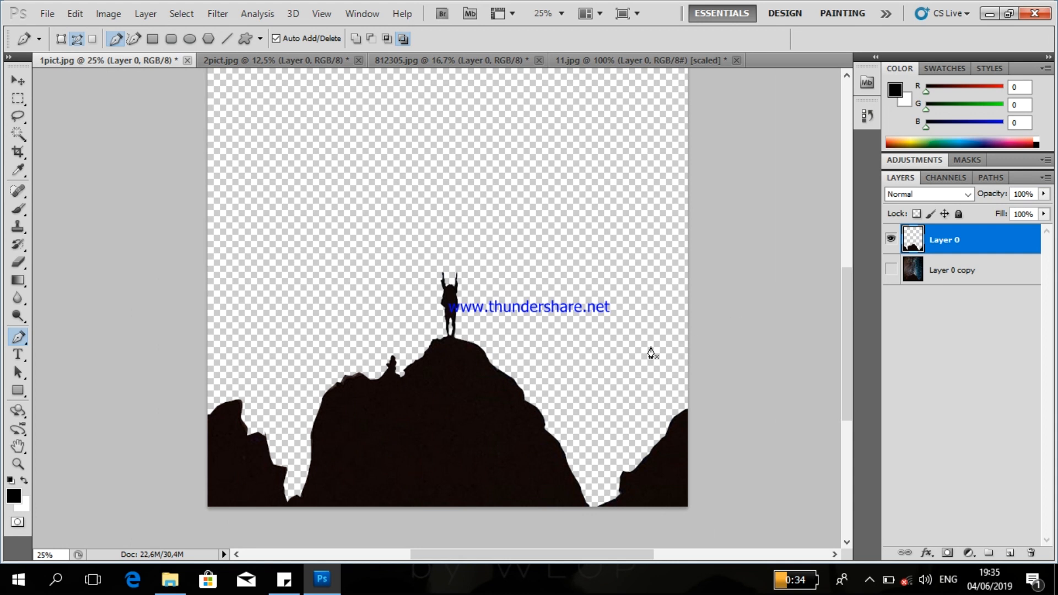
pyautogui.press('v')
pyautogui.hscroll(3, 706, 342)
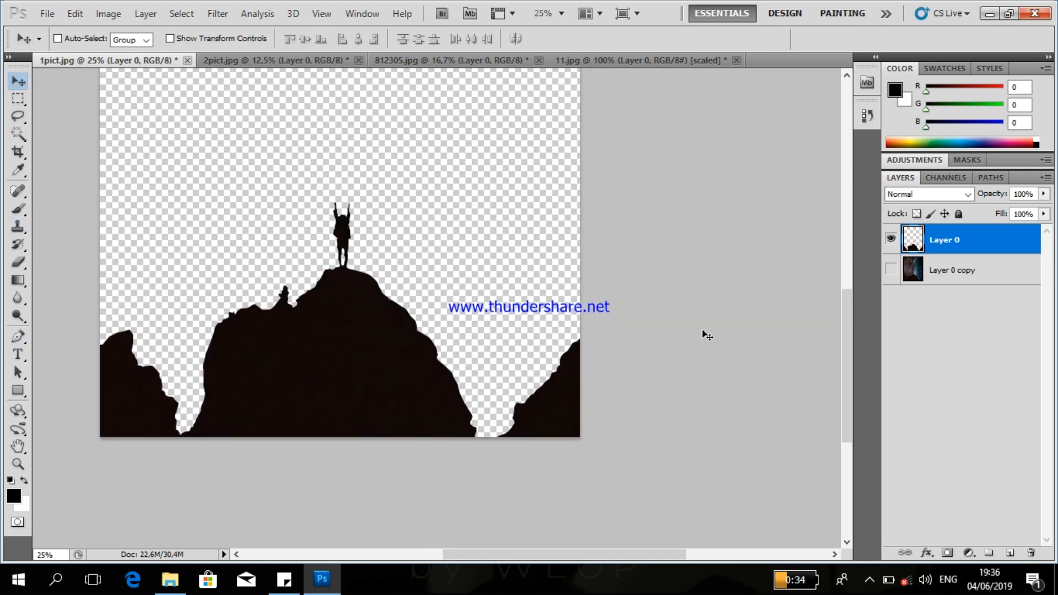
pyautogui.click(254, 58)
pyautogui.click(470, 60)
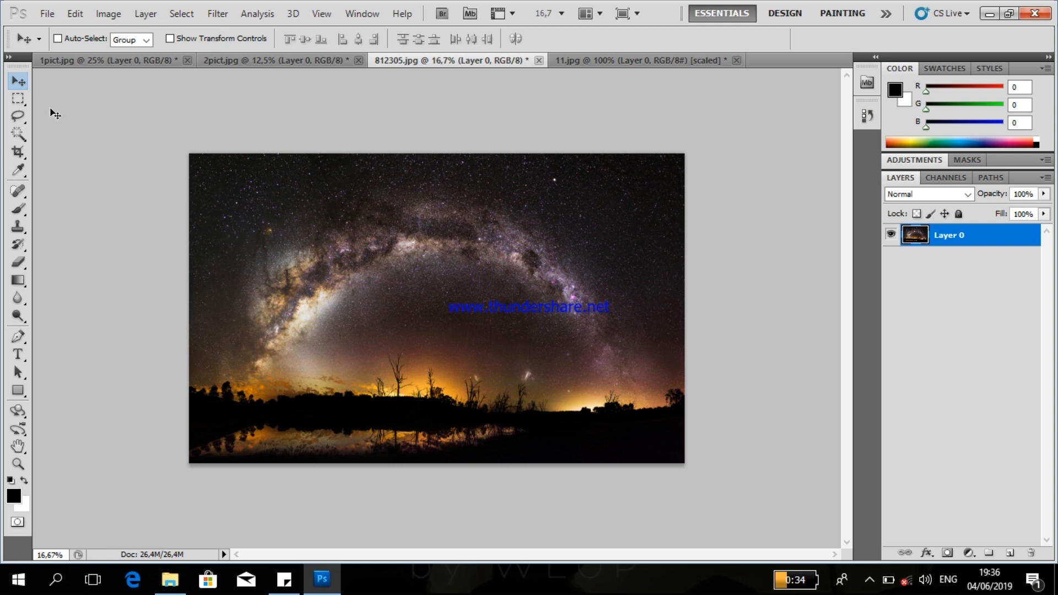
pyautogui.moveTo(483, 315); pyautogui.dragTo(283, 317)
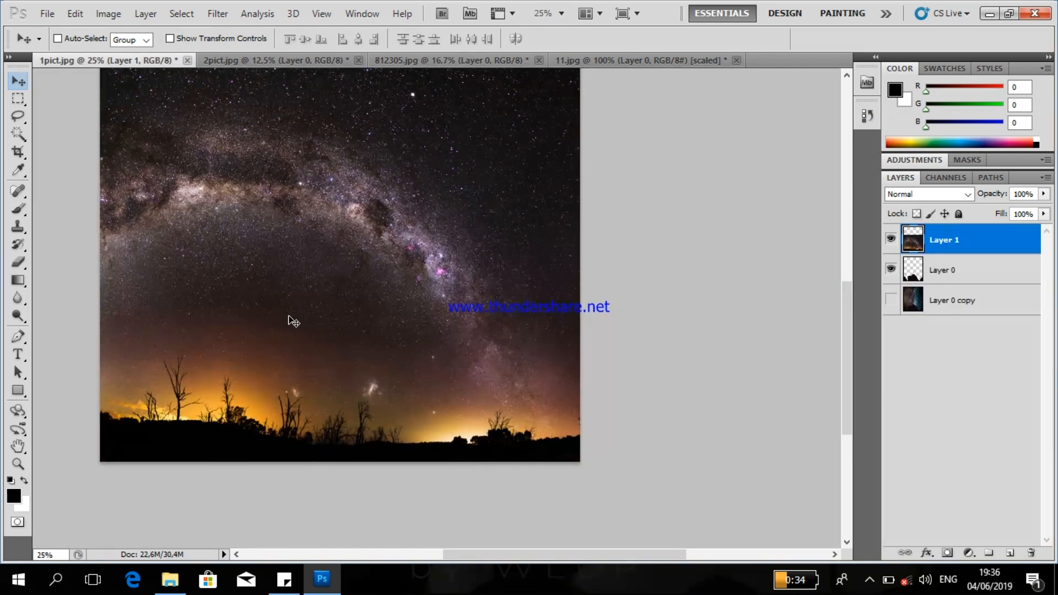
# Place the Milky Way layer beneath Layer 0 and scale it to 141.43% width and 148% height so it fills the canvas
pyautogui.hotkey('ctrl', '-')
pyautogui.moveTo(950, 236); pyautogui.dragTo(964, 275)
pyautogui.hotkey('ctrl', 't')
pyautogui.moveTo(571, 259); pyautogui.dragTo(721, 164)
pyautogui.moveTo(508, 268); pyautogui.dragTo(483, 281)
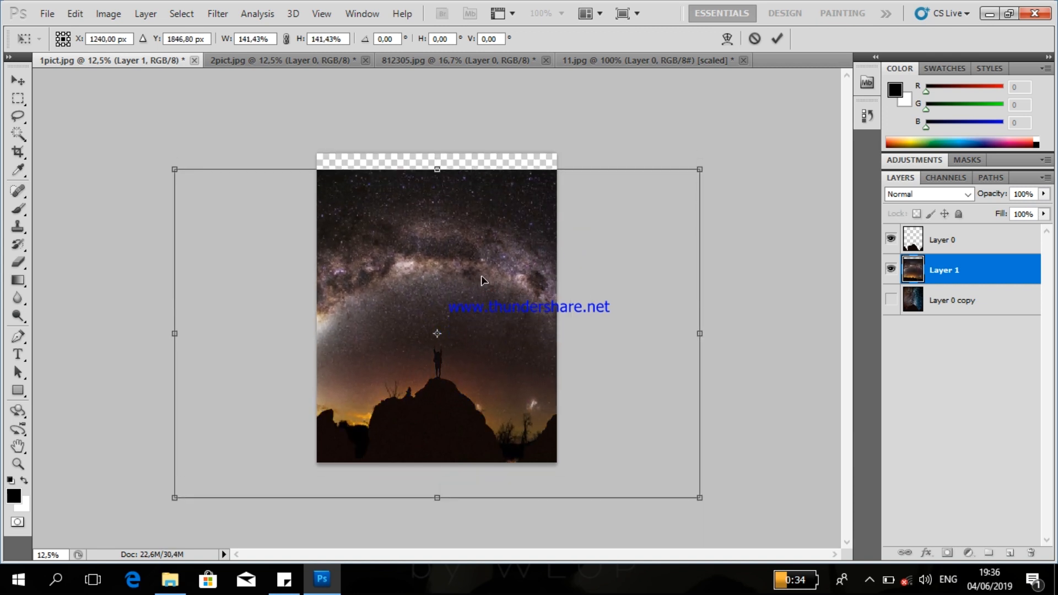
pyautogui.moveTo(436, 170); pyautogui.dragTo(435, 154)
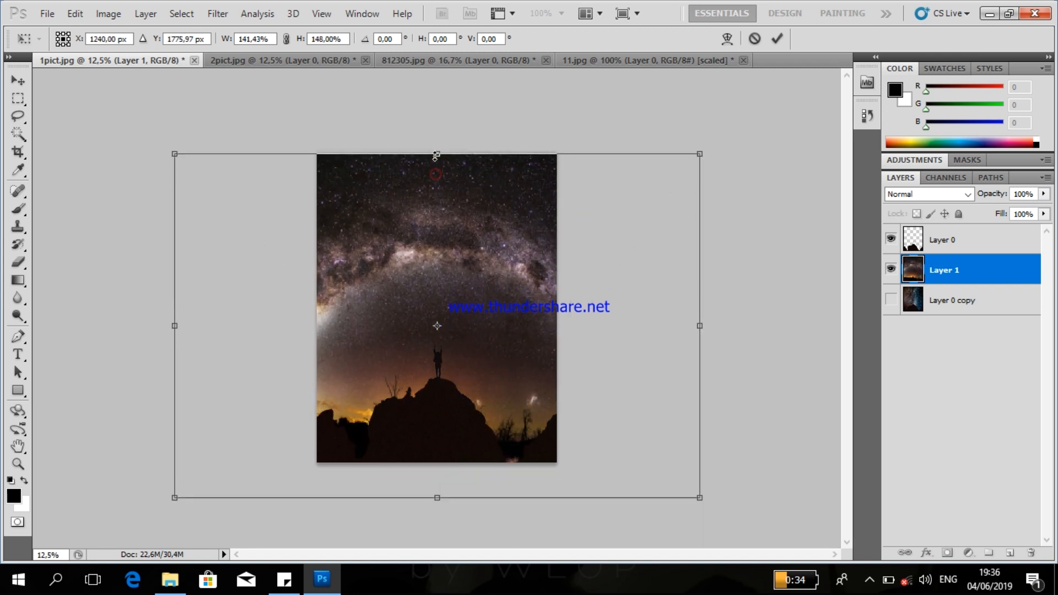
pyautogui.click(776, 39)
# Add a new empty layer and place it directly beneath the Milky Way layer
pyautogui.hotkey('ctrl', '+')
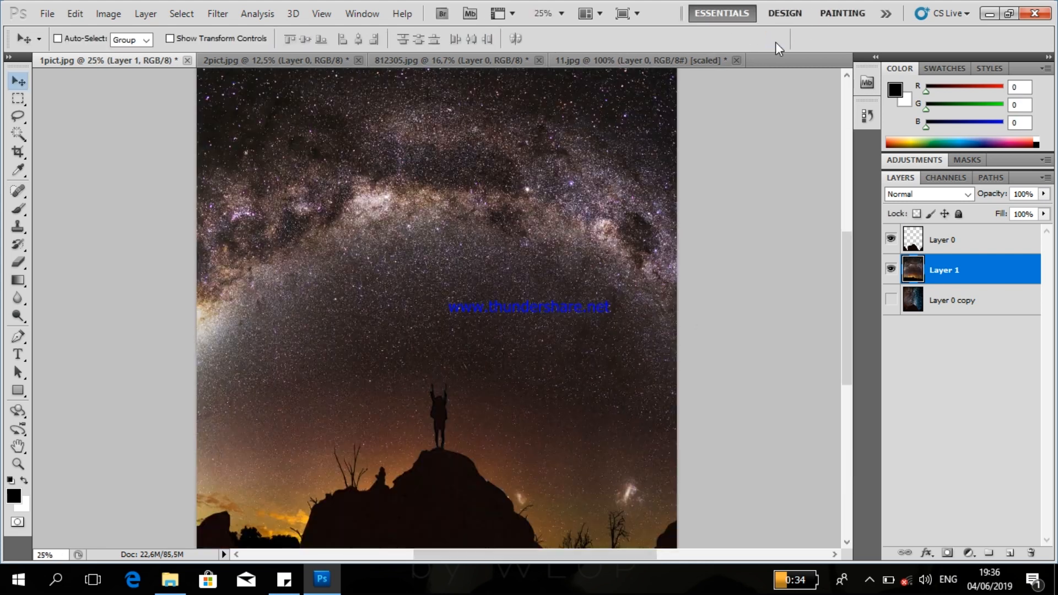
pyautogui.scroll(-3, 847, 313)
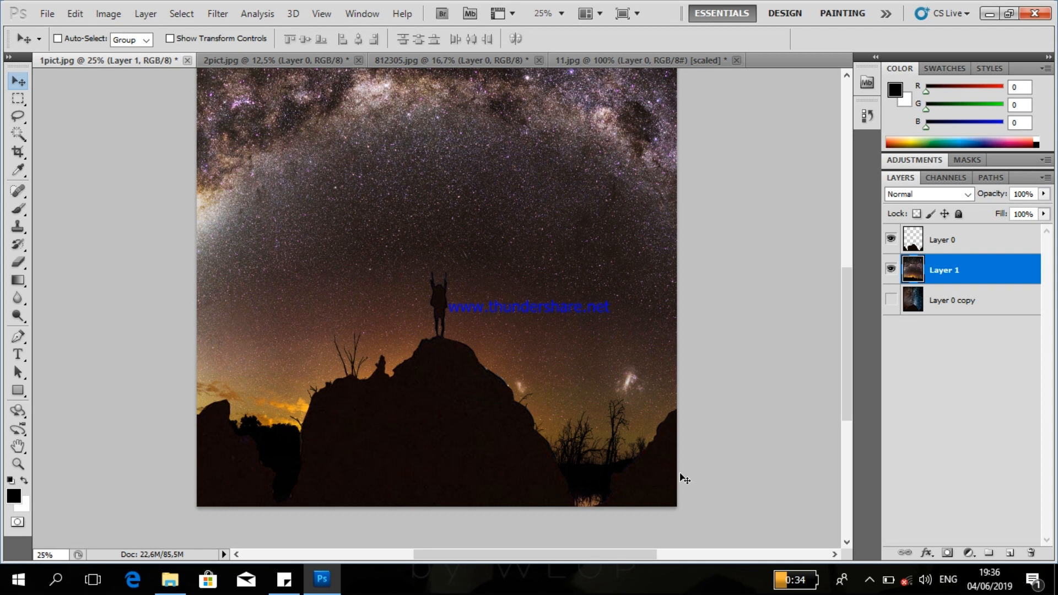
pyautogui.click(938, 271)
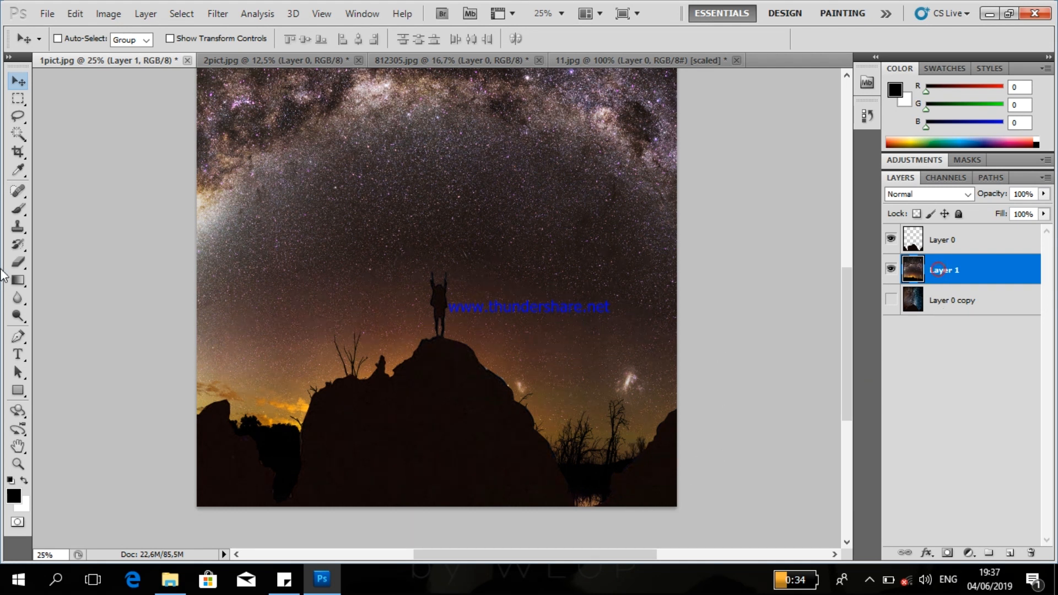
pyautogui.click(1009, 552)
pyautogui.moveTo(934, 275); pyautogui.dragTo(937, 314)
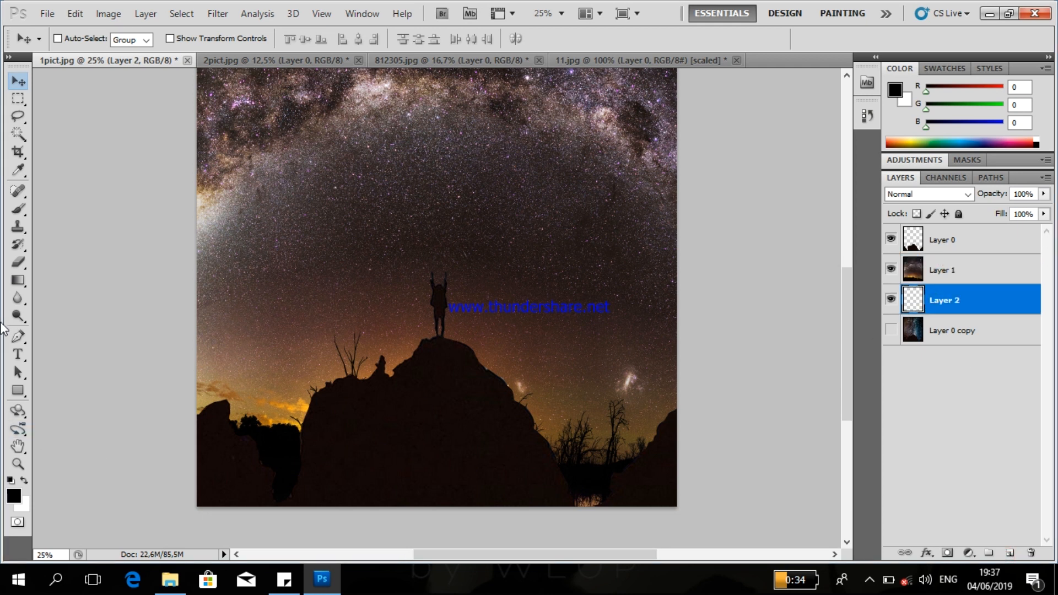
# Move Layer 2 above Layer 1 and paint black over the bright reflection between the rocks with an irregular 127 px brush tip
pyautogui.click(18, 208)
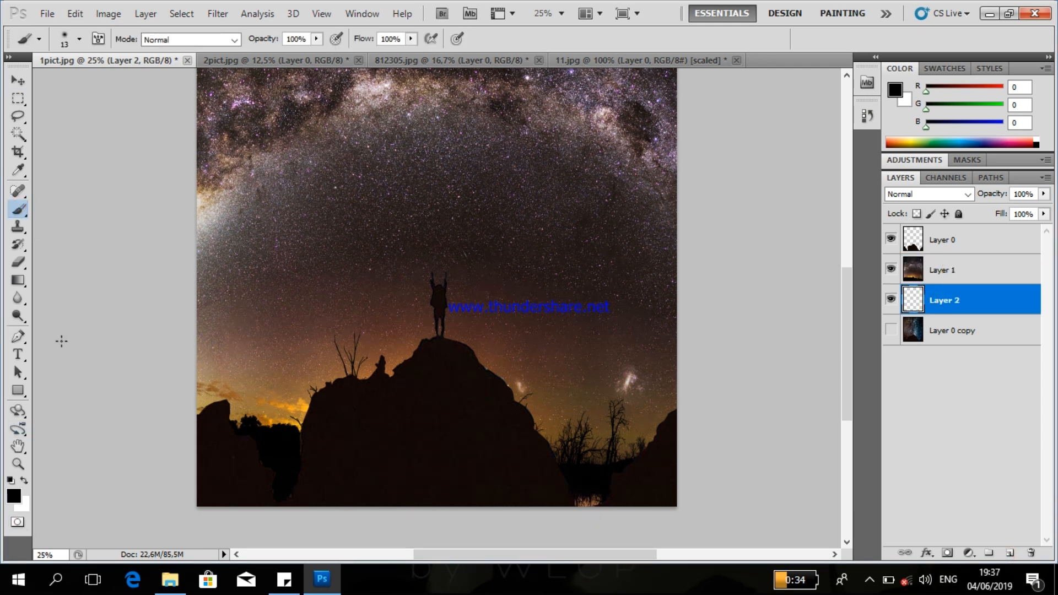
pyautogui.rightClick(18, 208)
pyautogui.click(81, 215)
pyautogui.click(79, 39)
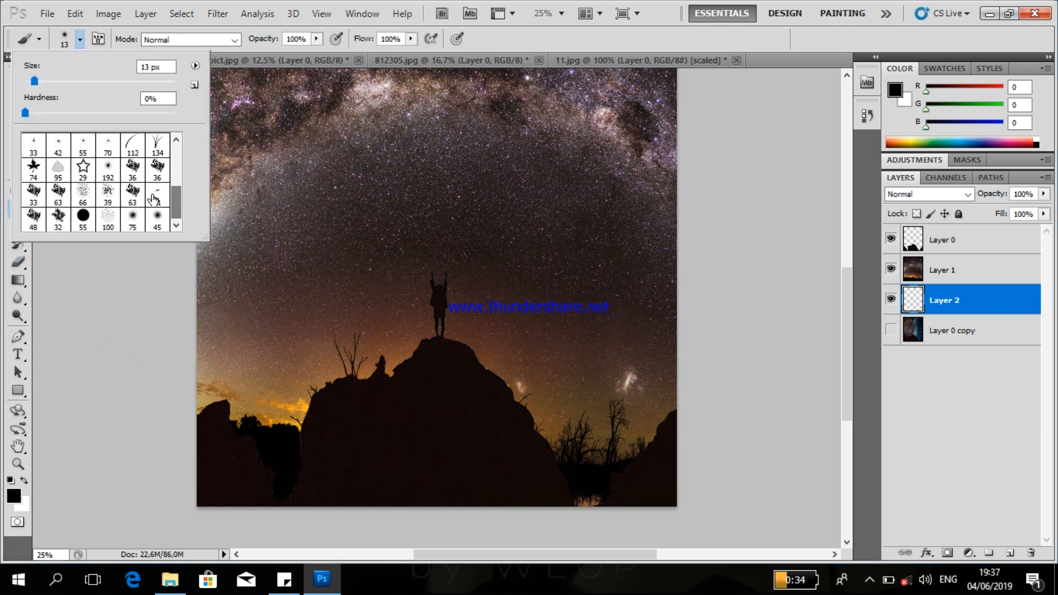
pyautogui.click(157, 194)
pyautogui.moveTo(176, 199); pyautogui.dragTo(174, 159)
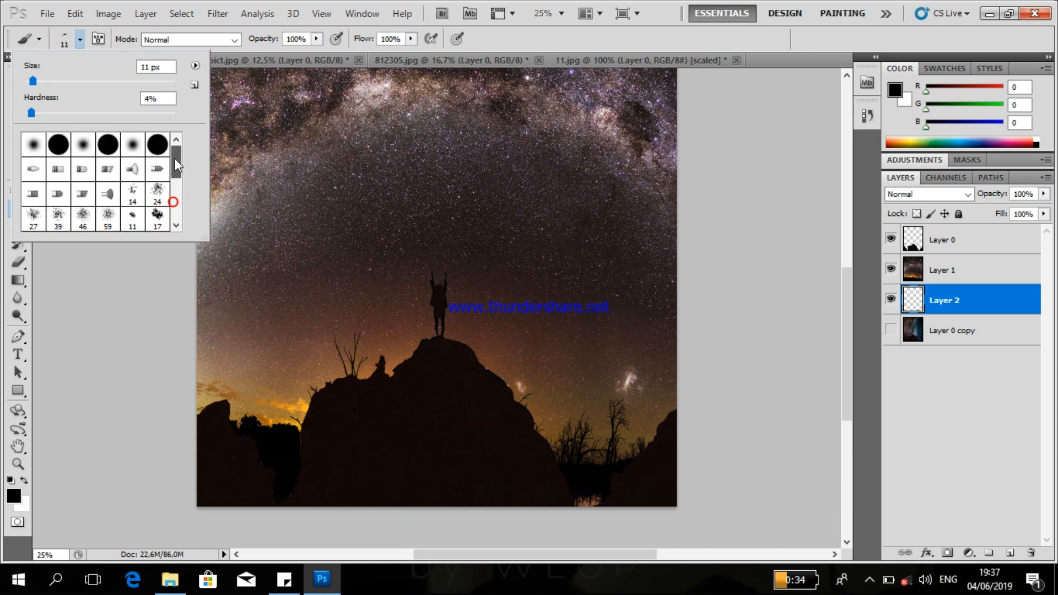
pyautogui.click(150, 212)
pyautogui.click(600, 489)
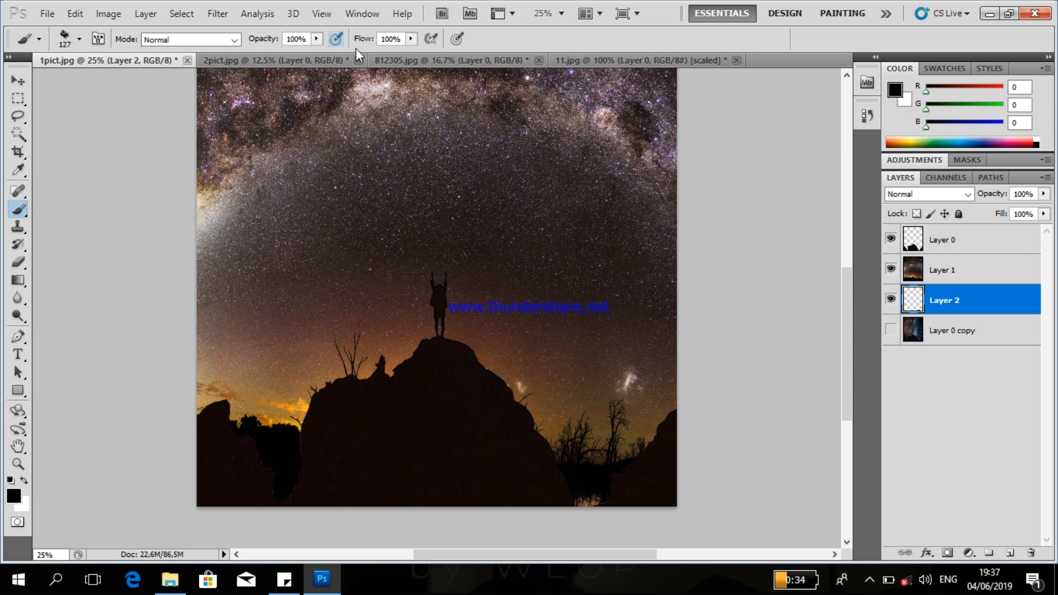
pyautogui.moveTo(916, 300); pyautogui.dragTo(915, 270)
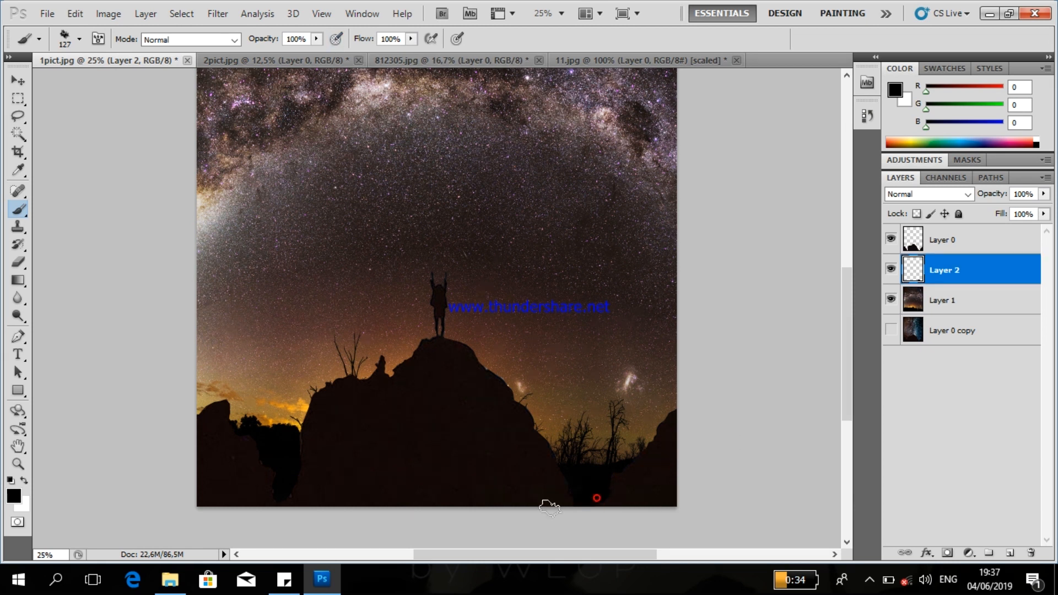
# Darken the silhouette on Layer 0 with Hue/Saturation, setting Lightness to -95
pyautogui.click(18, 80)
pyautogui.click(950, 238)
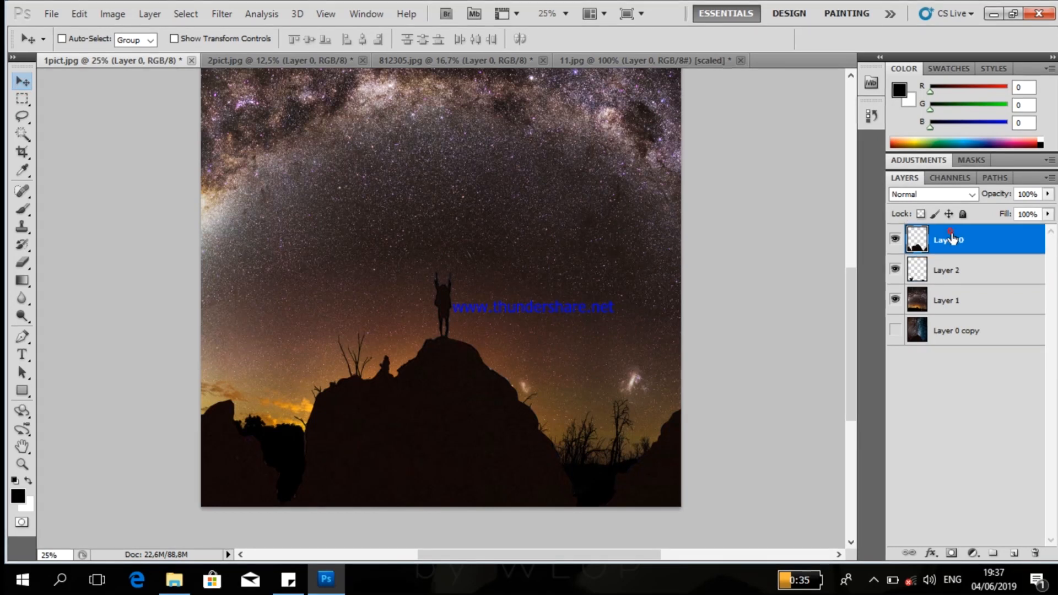
pyautogui.hotkey('ctrl', 'u')
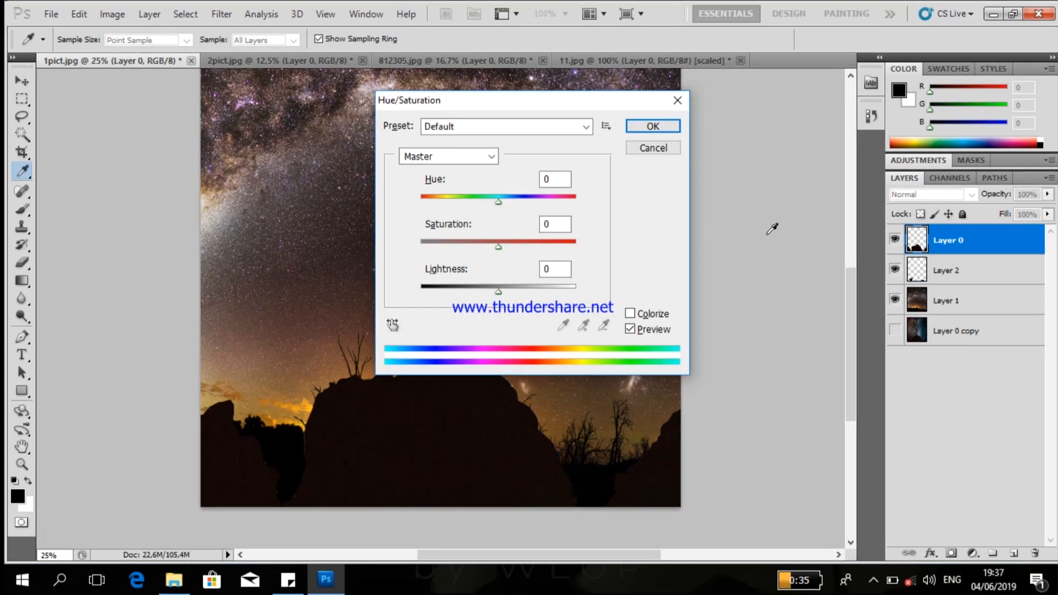
pyautogui.moveTo(498, 292); pyautogui.dragTo(427, 316)
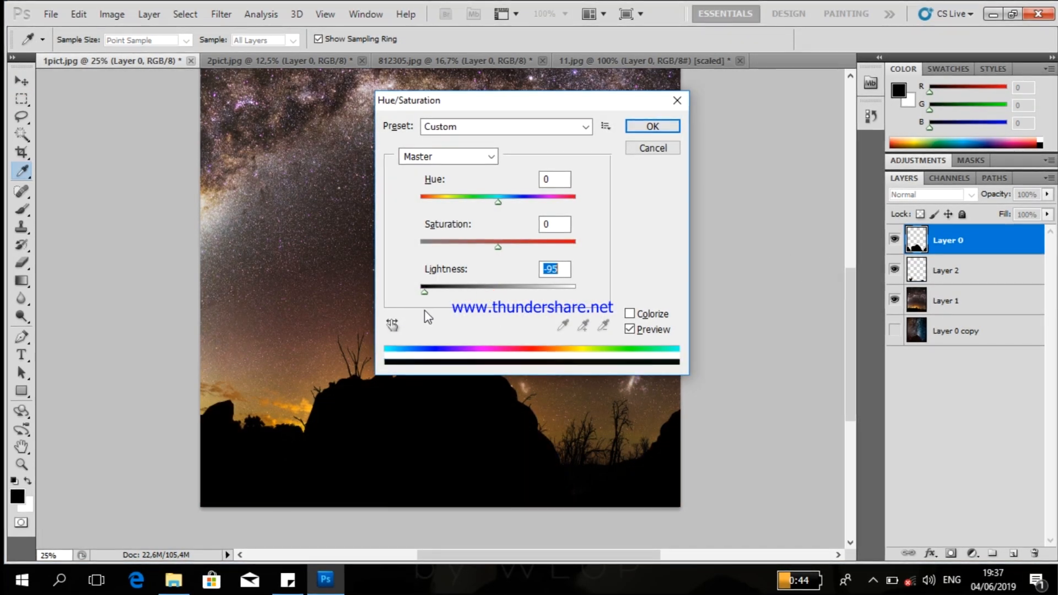
pyautogui.click(634, 148)
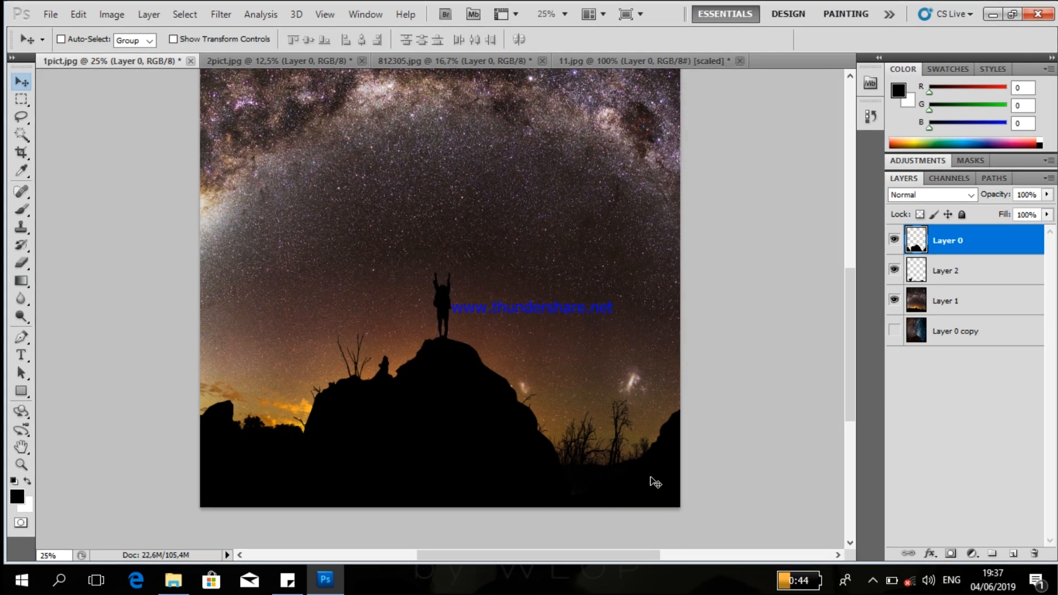
# Copy the blue lens flare from 11.jpg into 1pict.jpg above Layer 0, over the person
pyautogui.scroll(5, 623, 447)
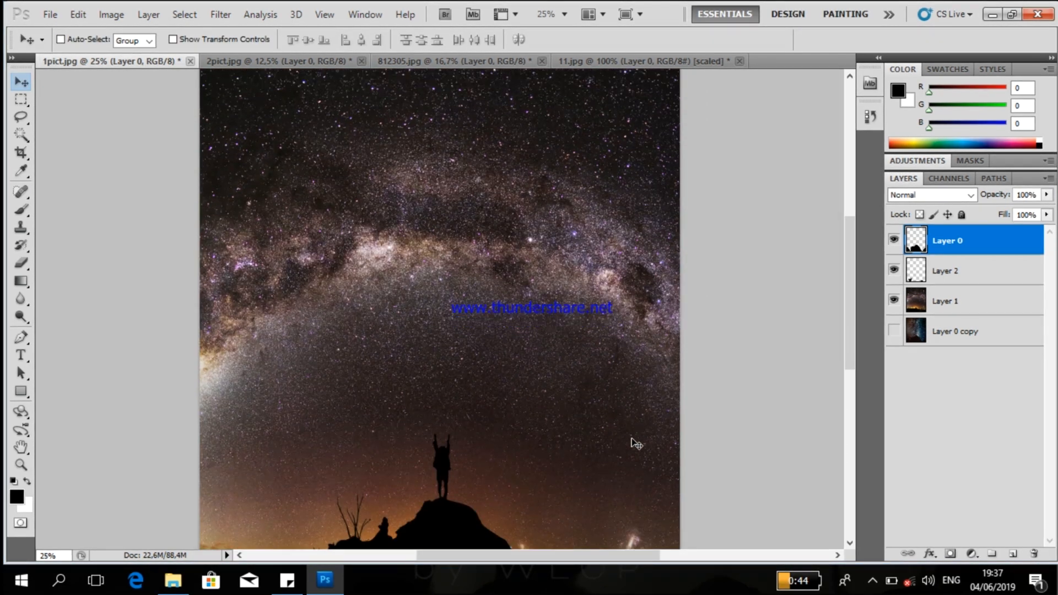
pyautogui.scroll(-1, 627, 442)
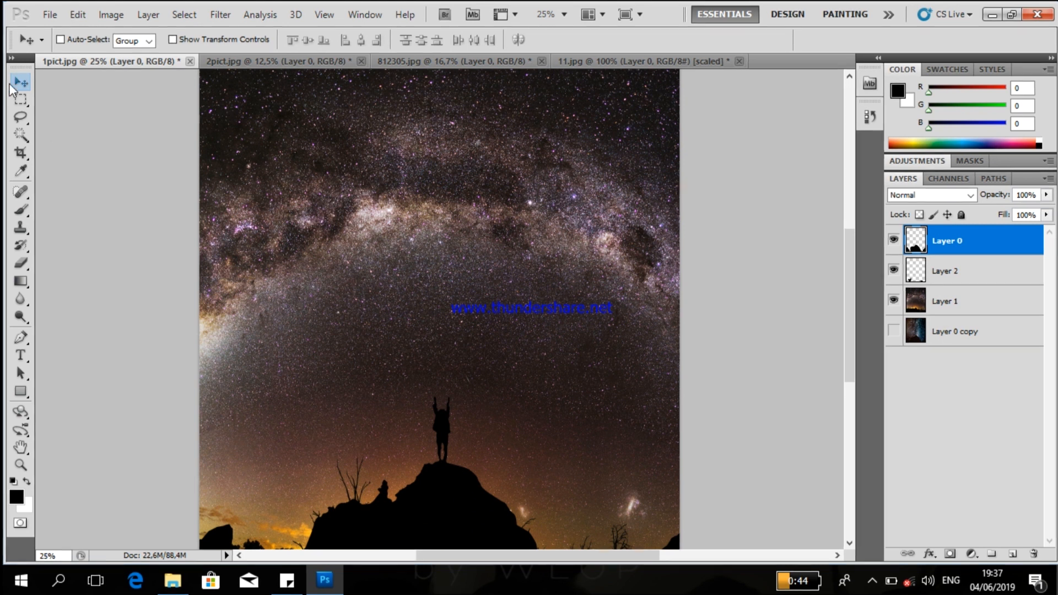
pyautogui.hotkey('ctrl', '-')
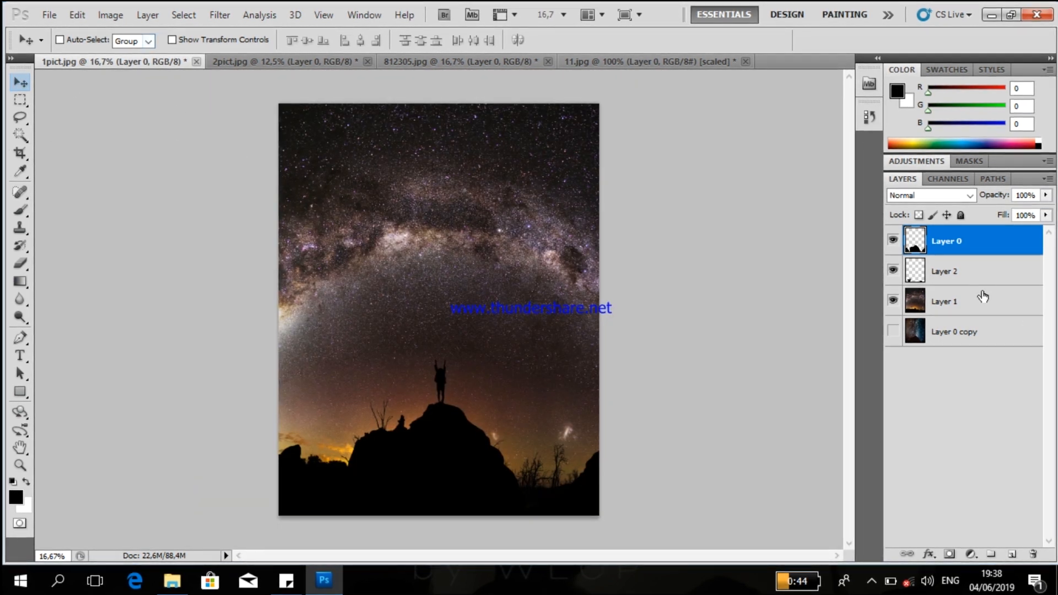
pyautogui.click(970, 269)
pyautogui.click(958, 240)
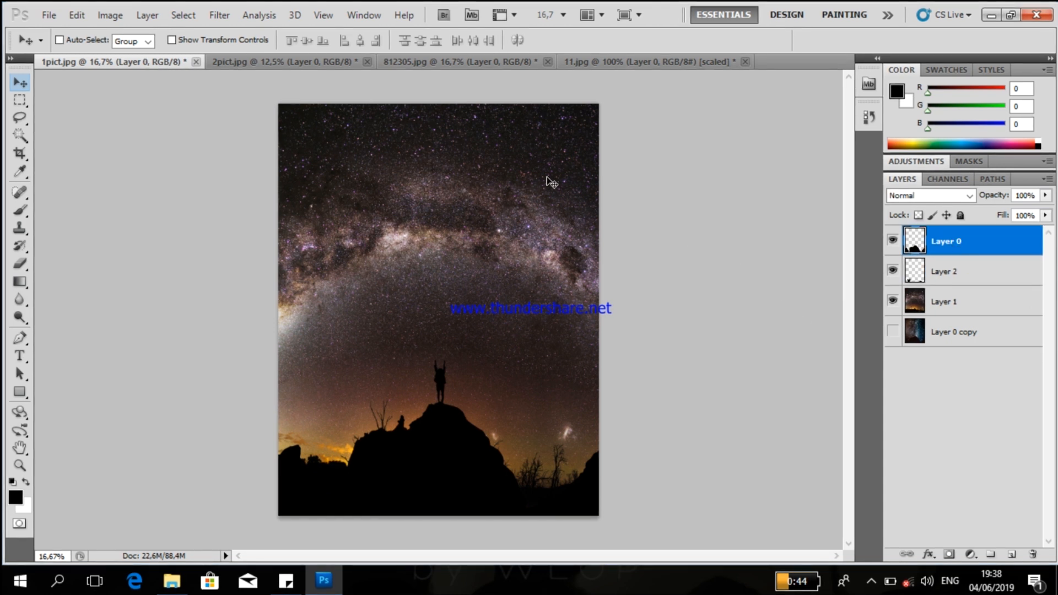
pyautogui.click(607, 55)
pyautogui.moveTo(466, 335); pyautogui.dragTo(444, 362)
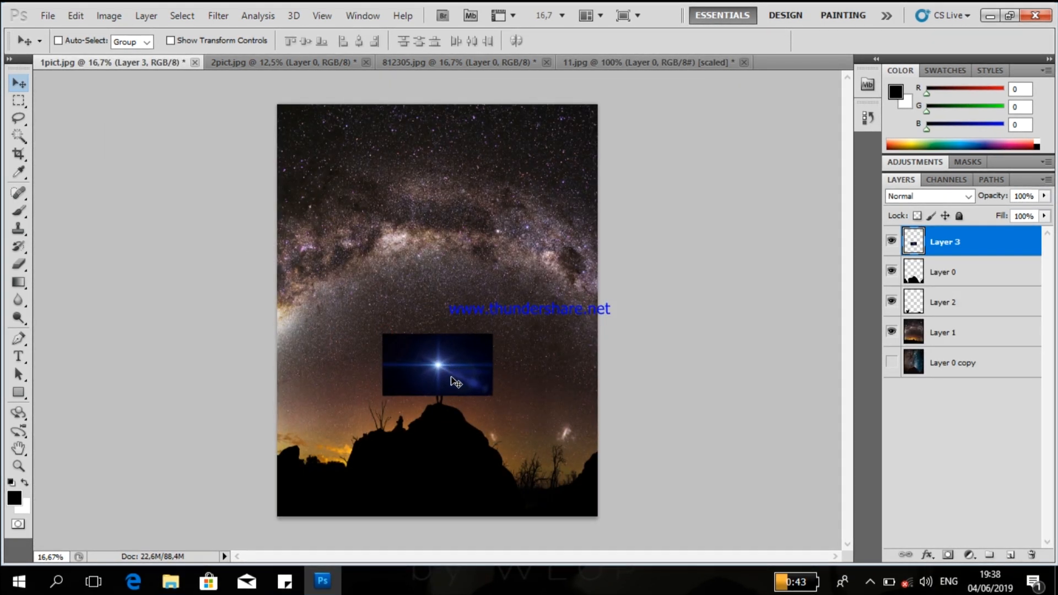
# Enlarge the lens flare layer, keeping it centred on the person's head, and set its blend mode to Screen
pyautogui.hotkey('ctrl', 't')
pyautogui.moveTo(495, 336); pyautogui.dragTo(571, 279)
pyautogui.moveTo(543, 314); pyautogui.dragTo(510, 331)
pyautogui.click(776, 39)
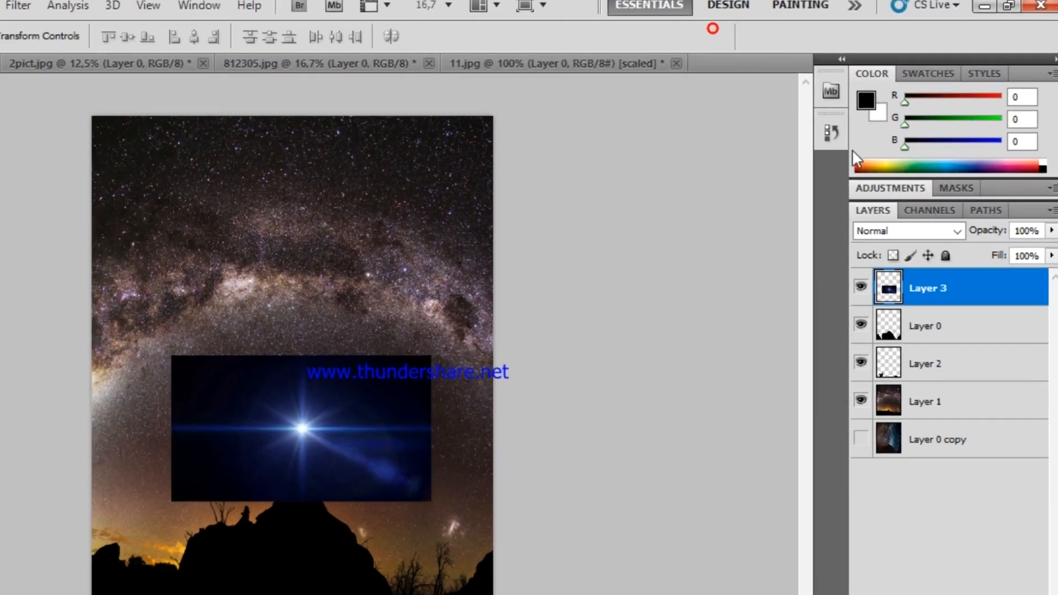
pyautogui.click(928, 196)
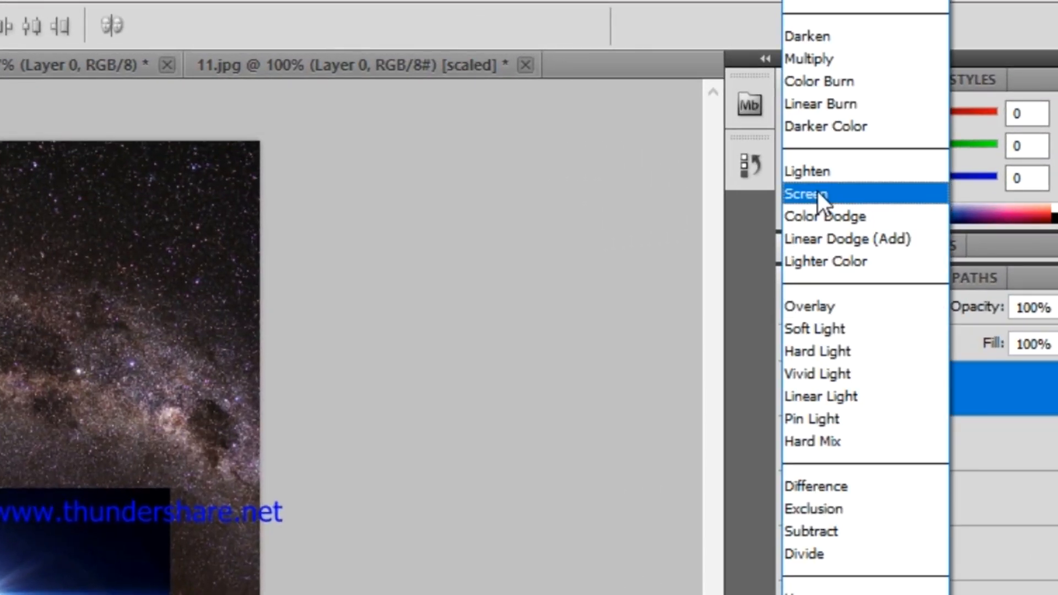
pyautogui.click(817, 193)
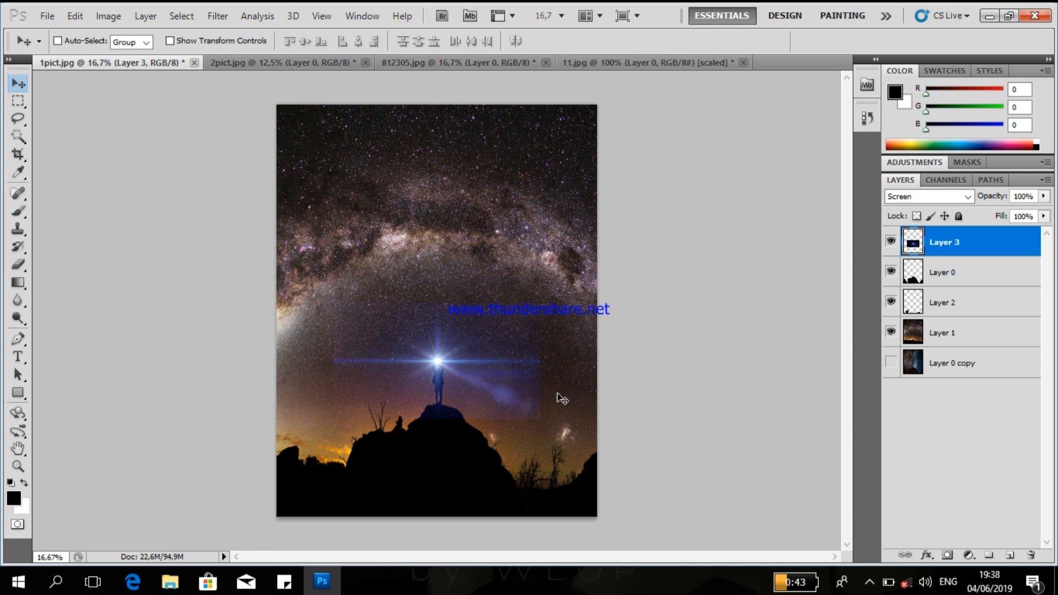
# Set up a soft round 401 px brush in Clear mode at 45% opacity for the lens flare layer
pyautogui.hotkey('ctrl', '+')
pyautogui.hotkey('ctrl', '+')
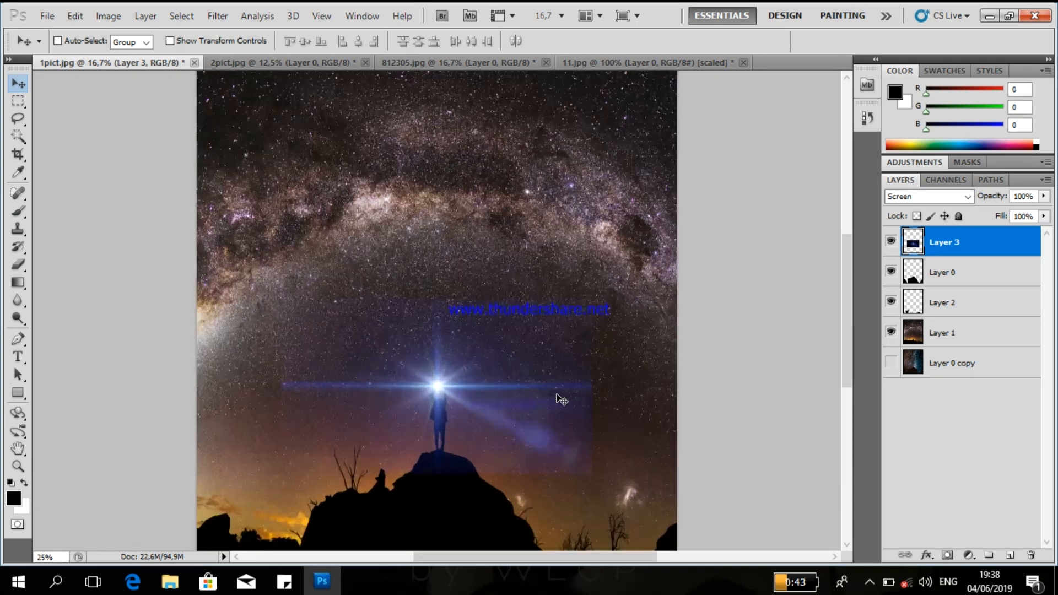
pyautogui.scroll(-3, 568, 401)
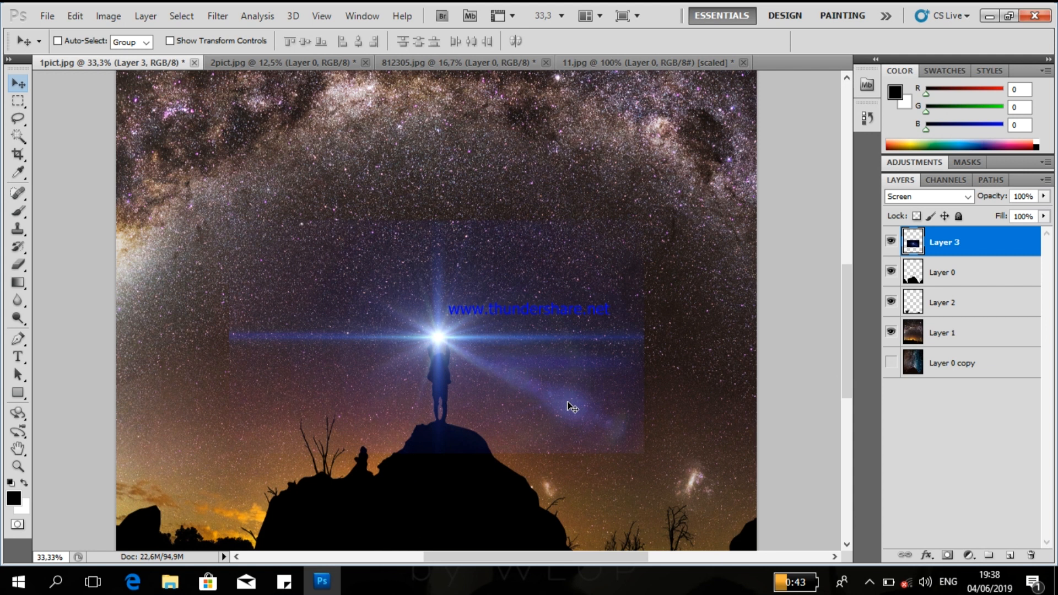
pyautogui.moveTo(488, 338); pyautogui.dragTo(491, 343)
pyautogui.click(19, 213)
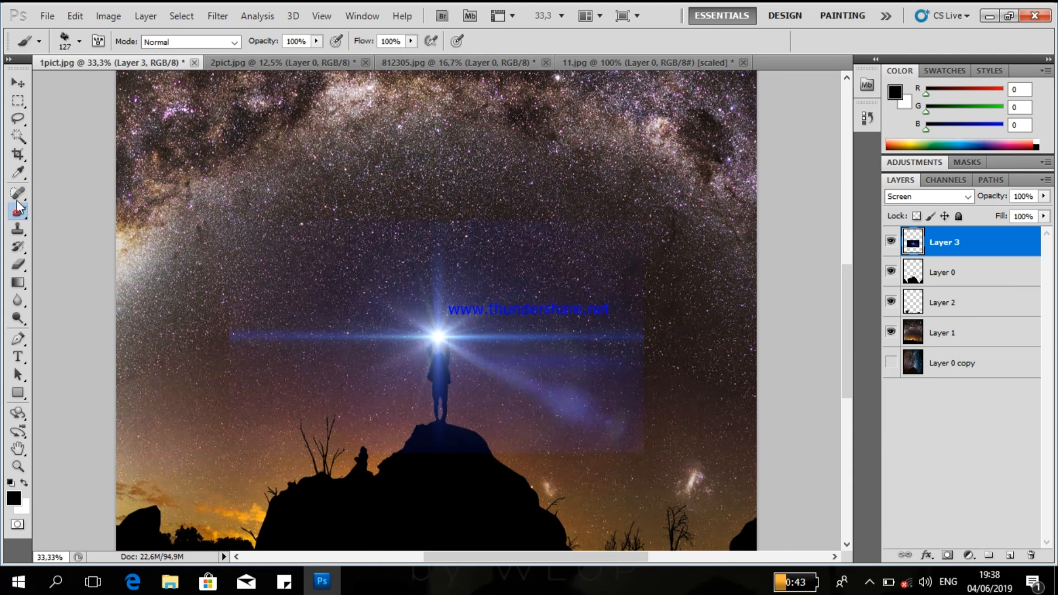
pyautogui.click(80, 43)
pyautogui.click(133, 147)
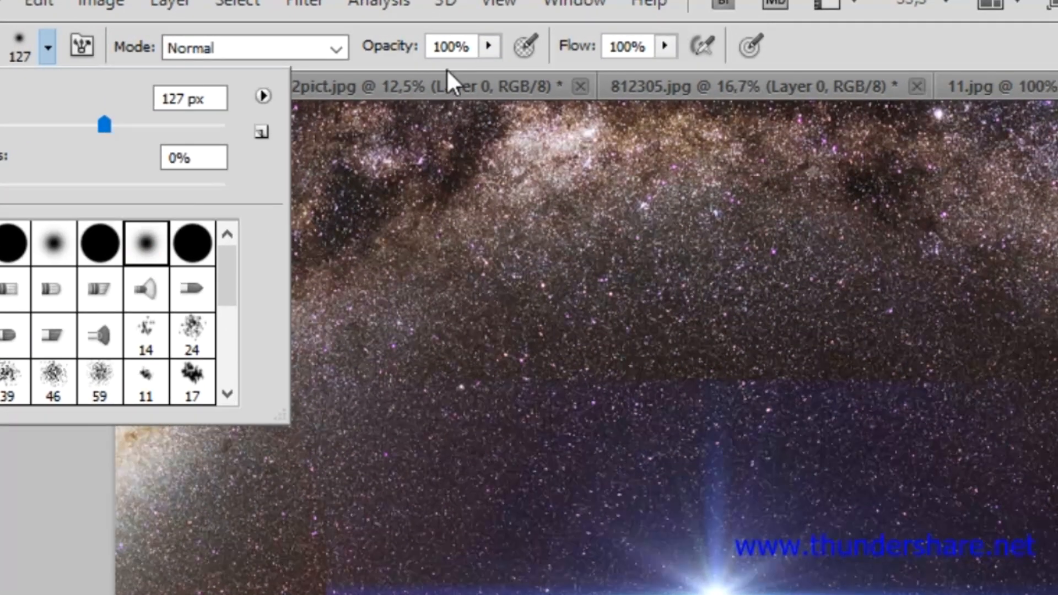
pyautogui.click(337, 50)
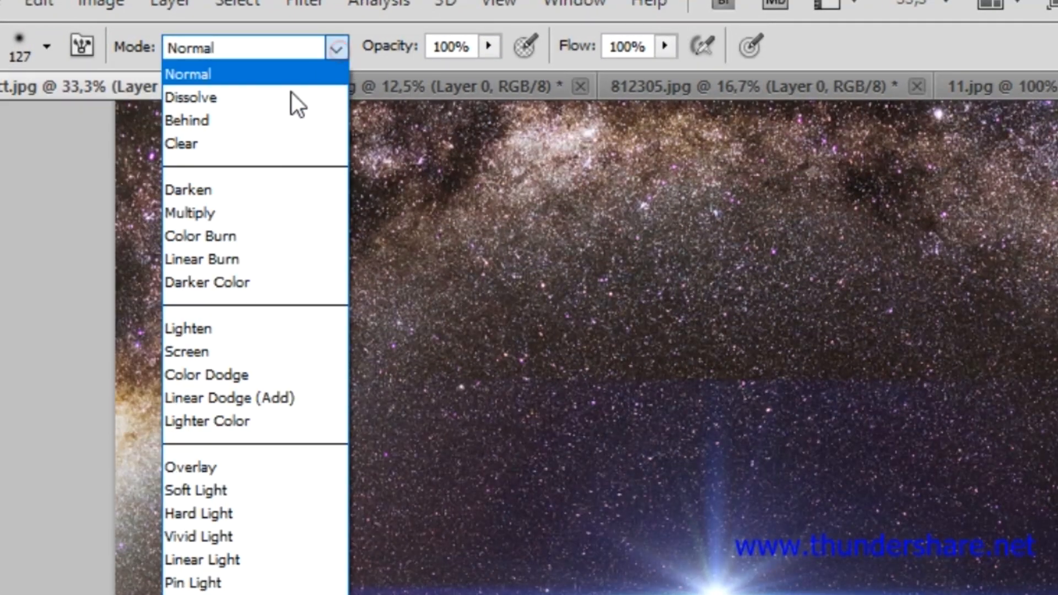
pyautogui.click(243, 145)
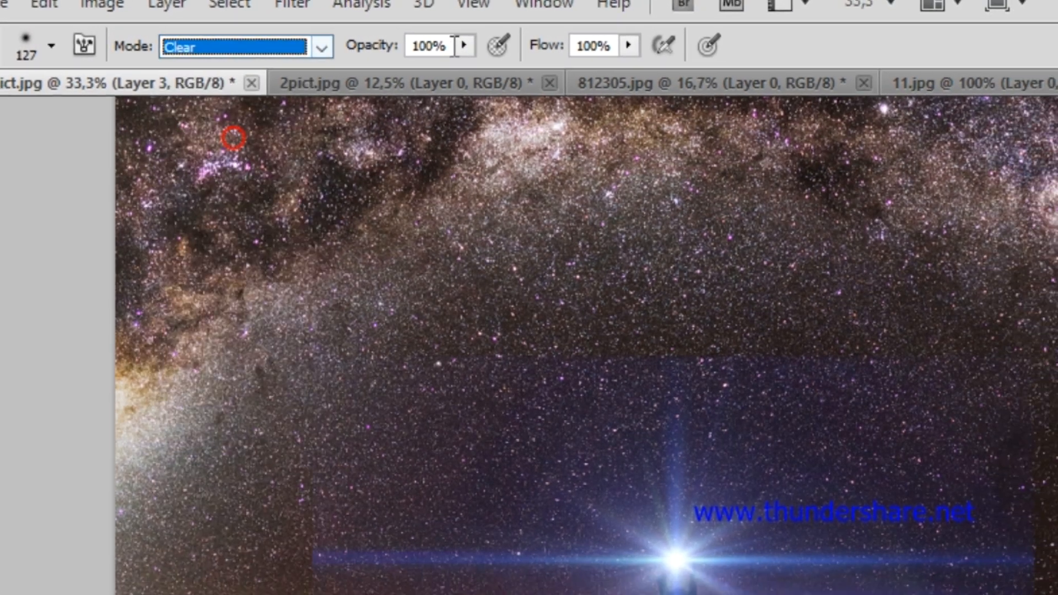
pyautogui.click(464, 45)
pyautogui.moveTo(478, 71); pyautogui.dragTo(390, 71)
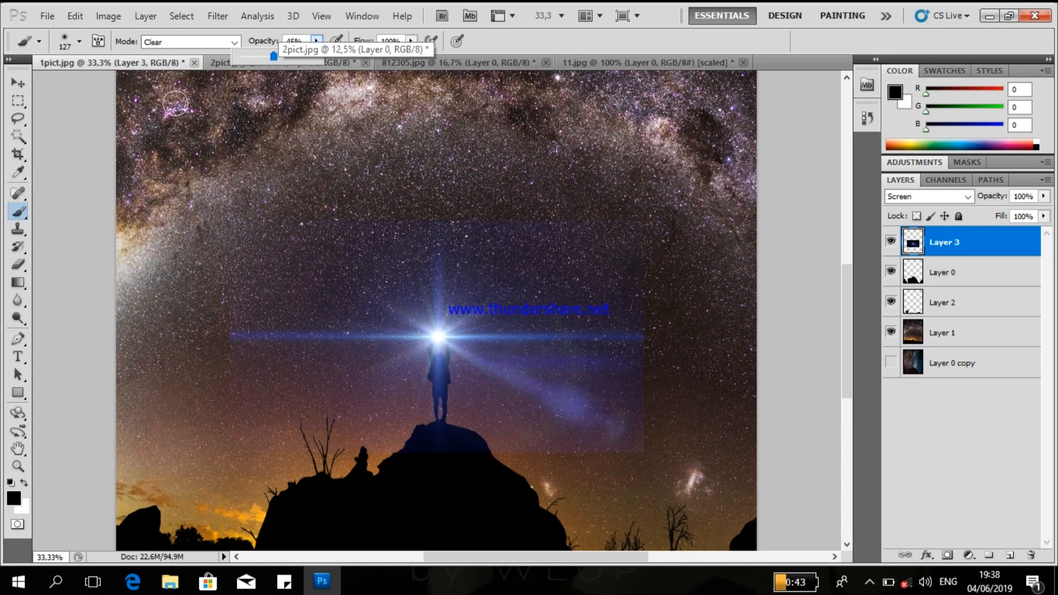
pyautogui.click(81, 42)
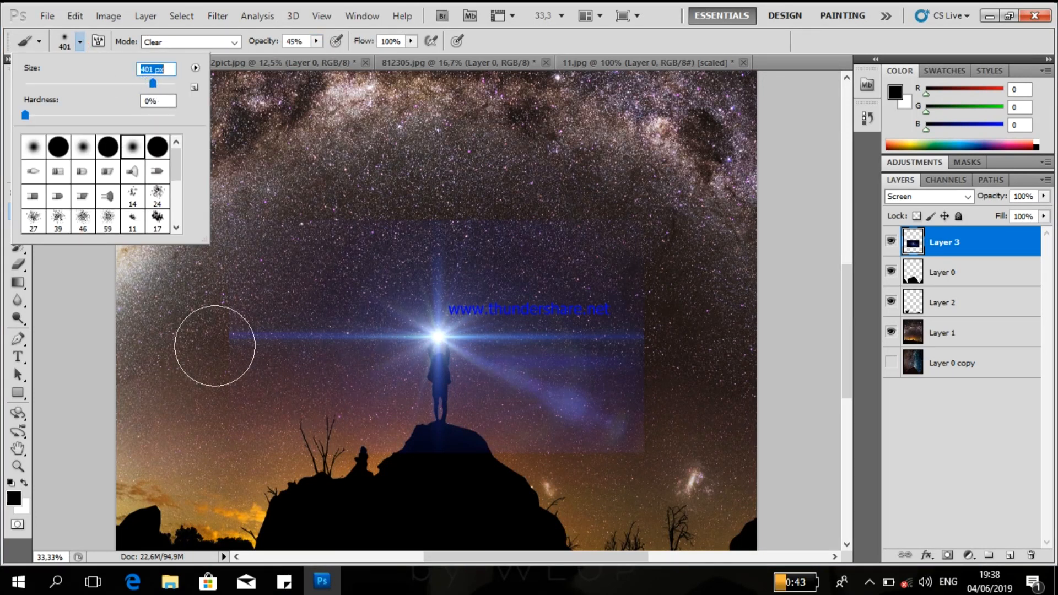
# Brush away the visible rectangular edges and the stray diagonal streak of the lens flare on Layer 3, leaving the central glow
pyautogui.click(208, 328)
pyautogui.click(200, 366)
pyautogui.click(446, 448)
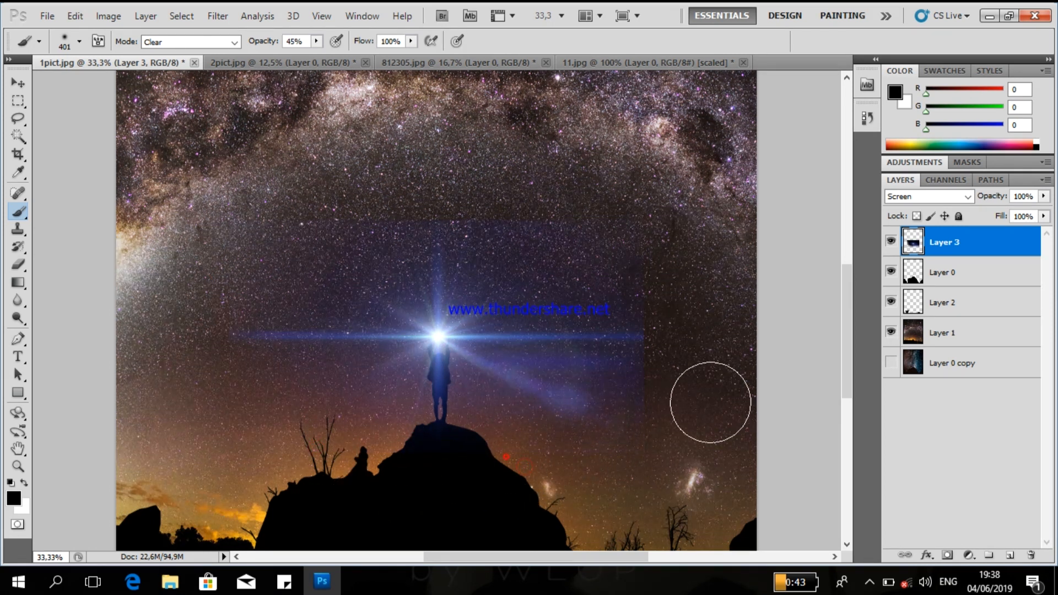
pyautogui.click(666, 418)
pyautogui.click(601, 253)
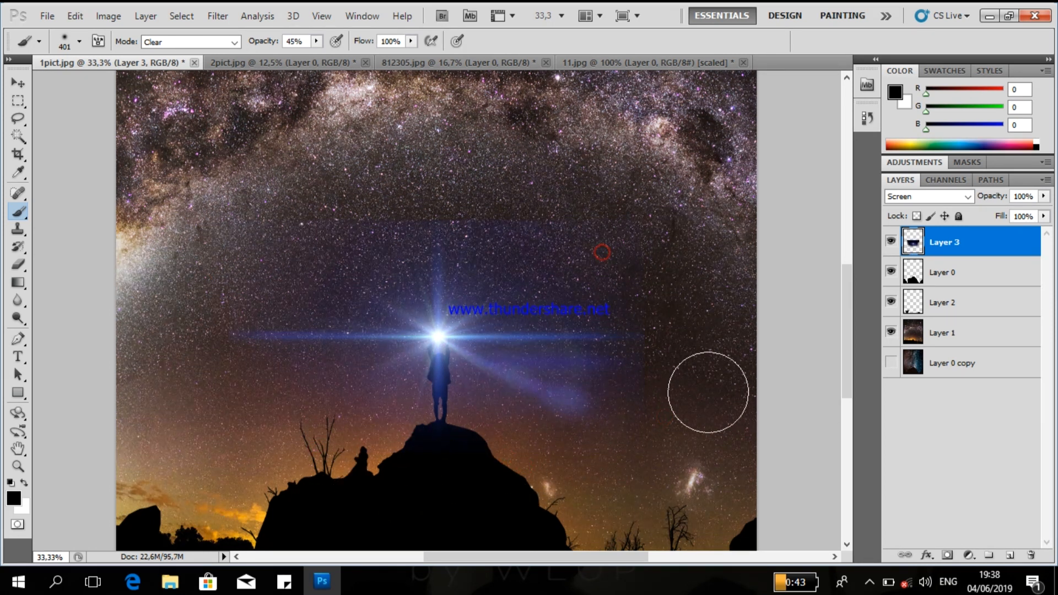
pyautogui.click(386, 223)
pyautogui.click(313, 220)
pyautogui.click(651, 342)
pyautogui.click(567, 407)
pyautogui.click(550, 397)
pyautogui.click(569, 366)
pyautogui.click(634, 401)
pyautogui.click(595, 487)
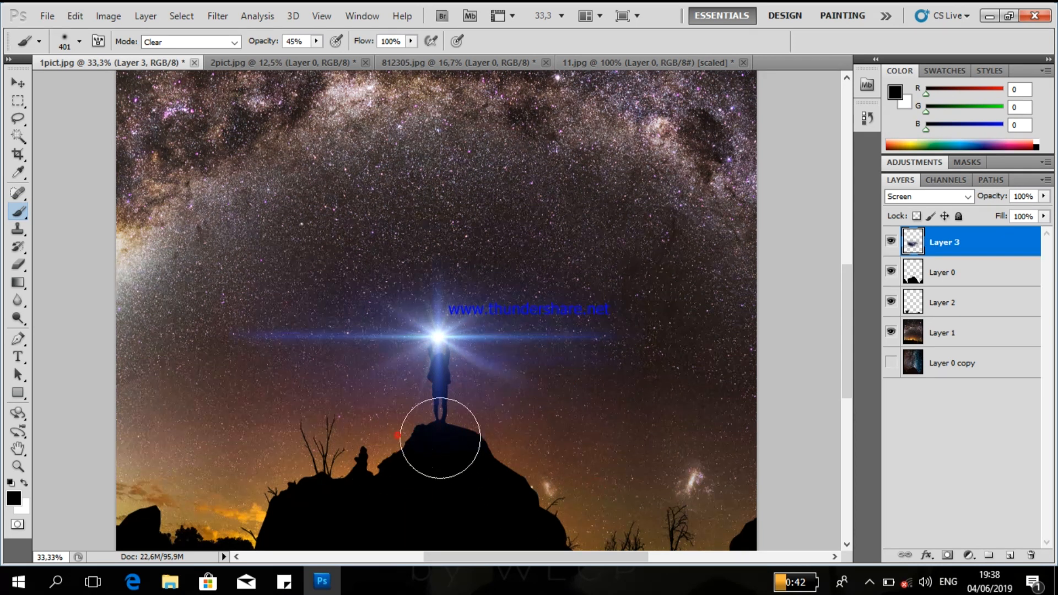
pyautogui.click(20, 83)
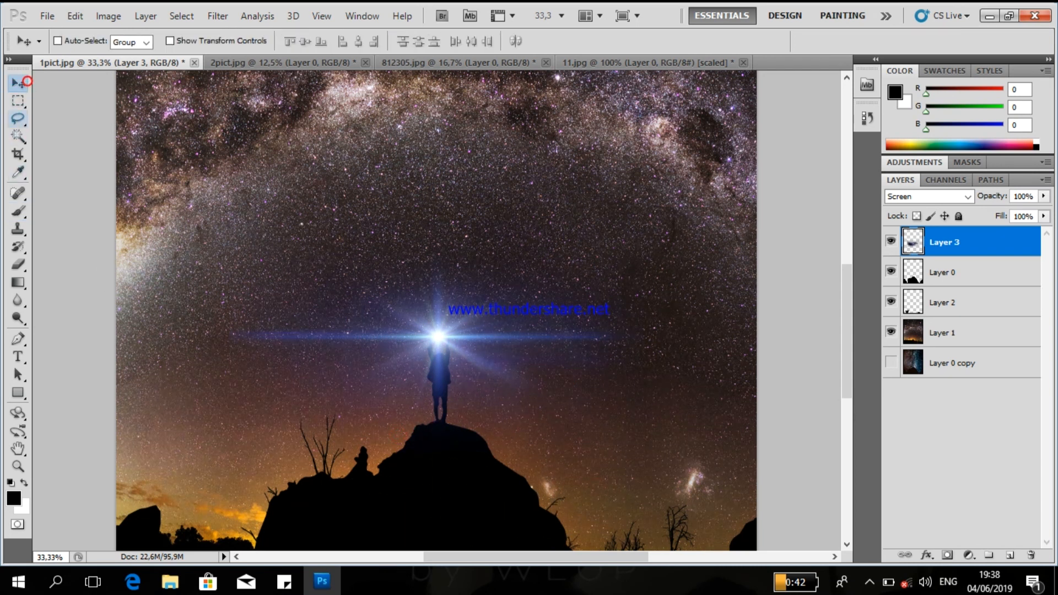
# Add a new empty layer directly above Layer 0
pyautogui.moveTo(844, 315)
pyautogui.mouseDown()
pyautogui.moveTo(861, 385)
pyautogui.moveTo(834, 320)
pyautogui.mouseUp()
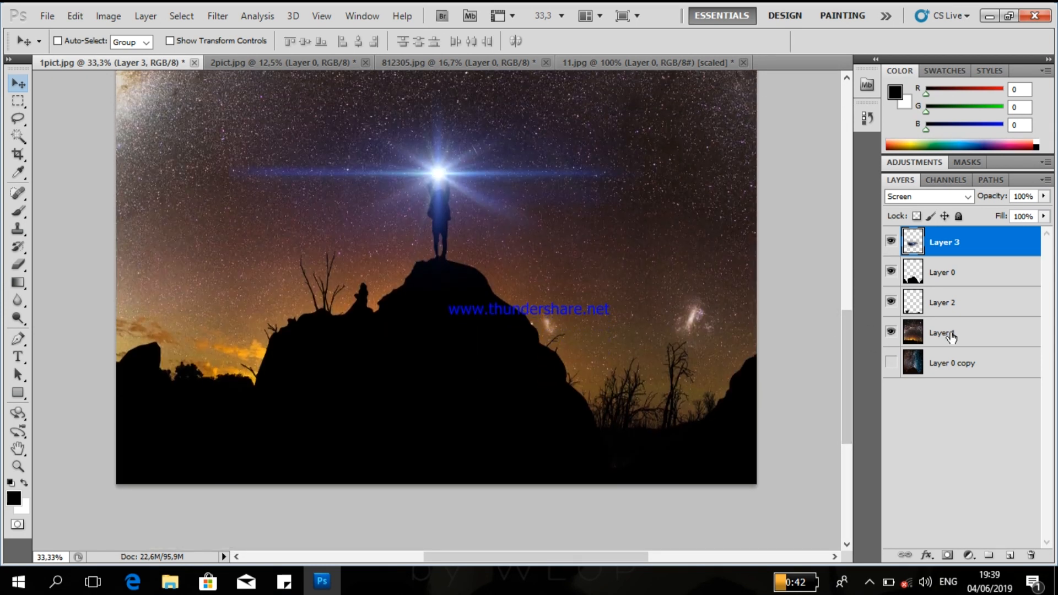
pyautogui.click(953, 270)
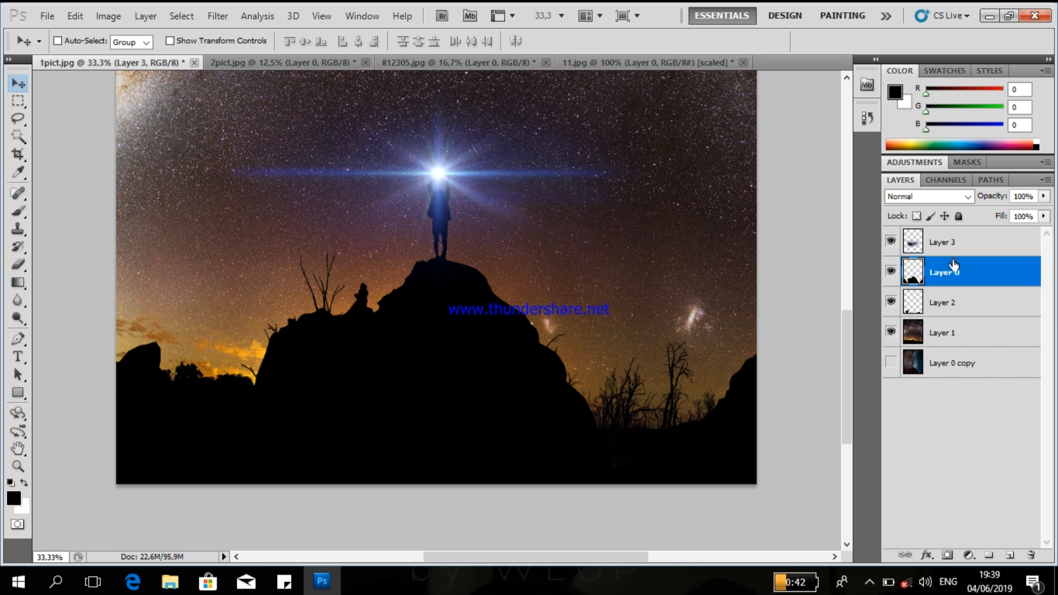
pyautogui.click(1010, 554)
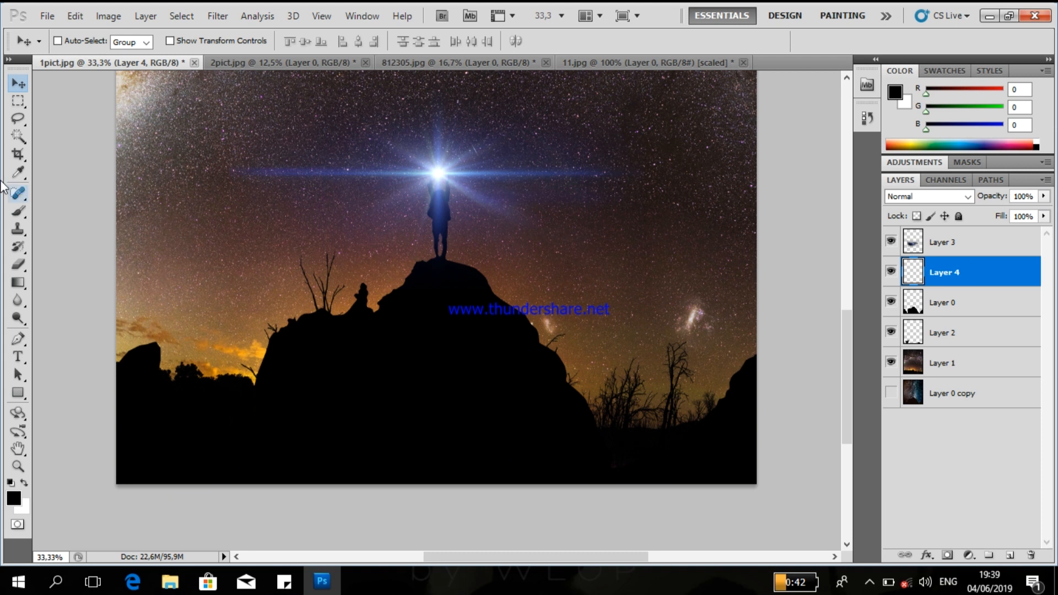
# Sample the lens flare's blue (RGB 78, 105, 180) as the foreground colour
pyautogui.click(18, 193)
pyautogui.click(18, 210)
pyautogui.press('i')
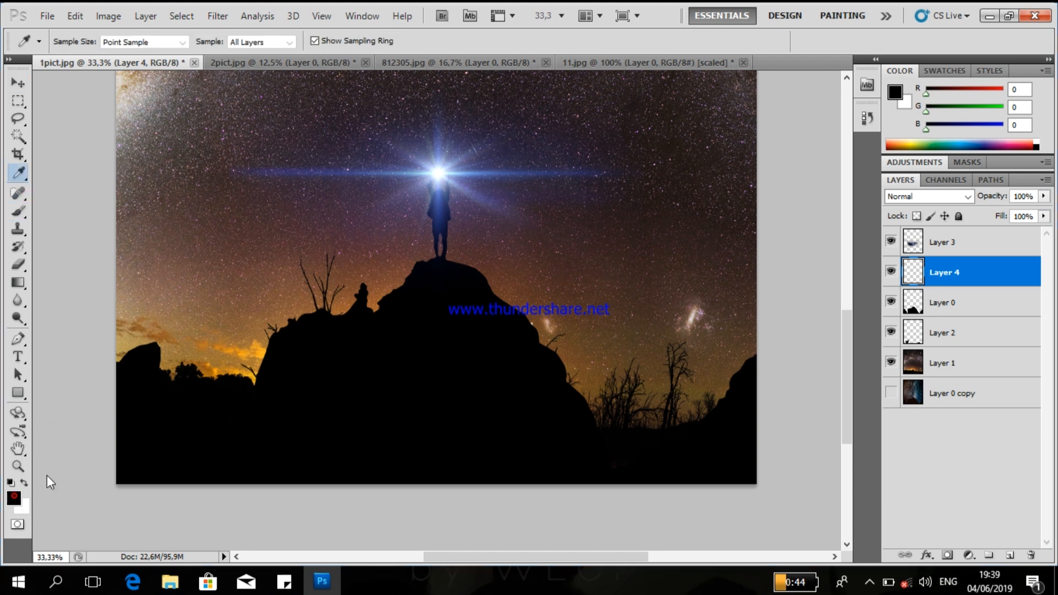
pyautogui.click(14, 498)
pyautogui.moveTo(532, 109); pyautogui.dragTo(551, 284)
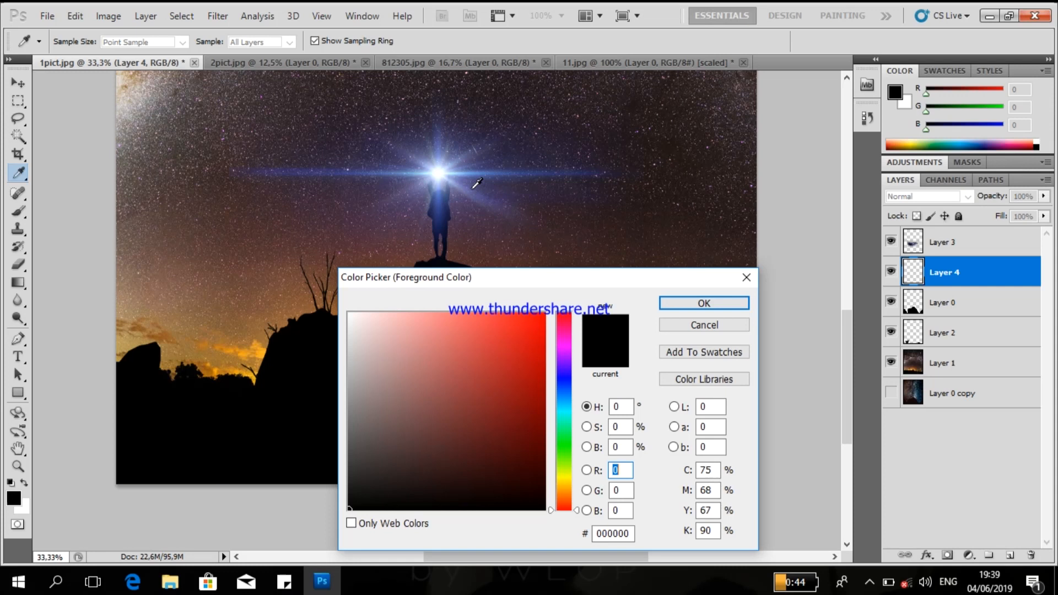
pyautogui.click(493, 171)
pyautogui.click(731, 303)
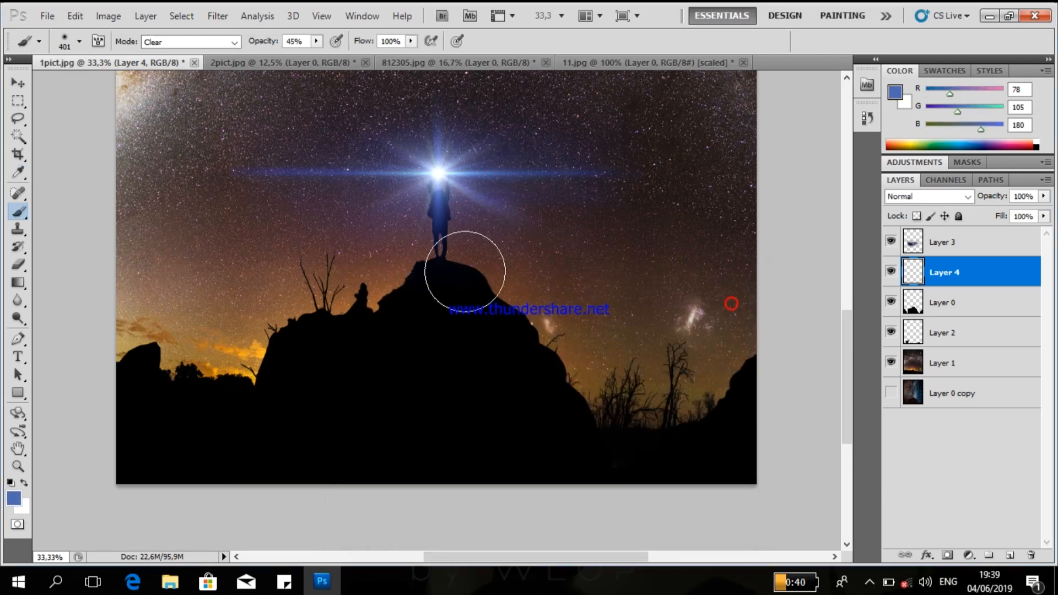
# Paint a soft blue glow in Normal brush mode over the person and the upper slopes of the rock on Layer 4
pyautogui.click(208, 42)
pyautogui.click(199, 53)
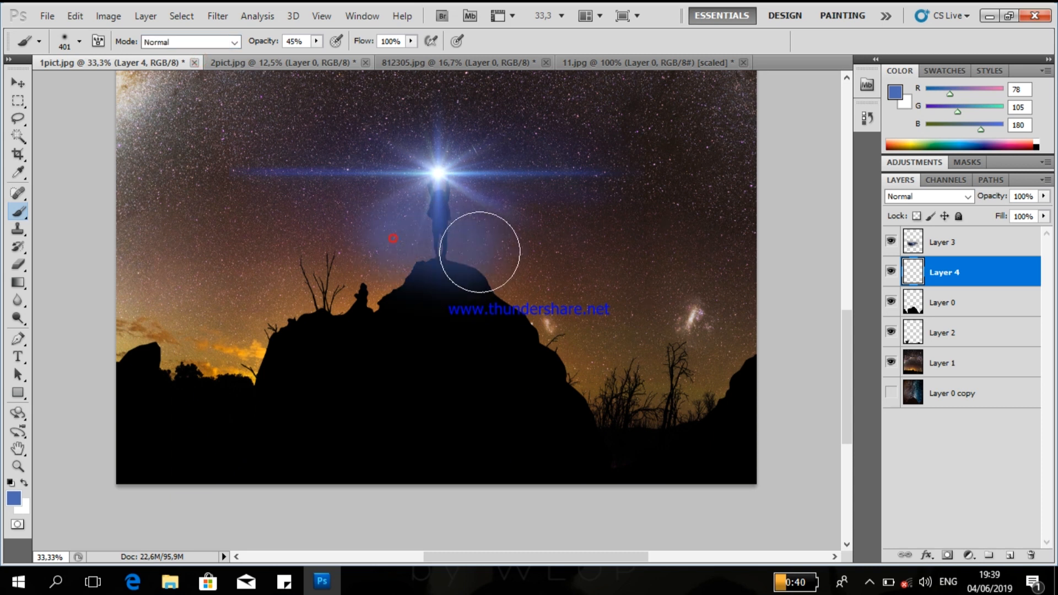
pyautogui.moveTo(414, 242)
pyautogui.mouseDown()
pyautogui.moveTo(439, 236)
pyautogui.moveTo(604, 316)
pyautogui.mouseUp()
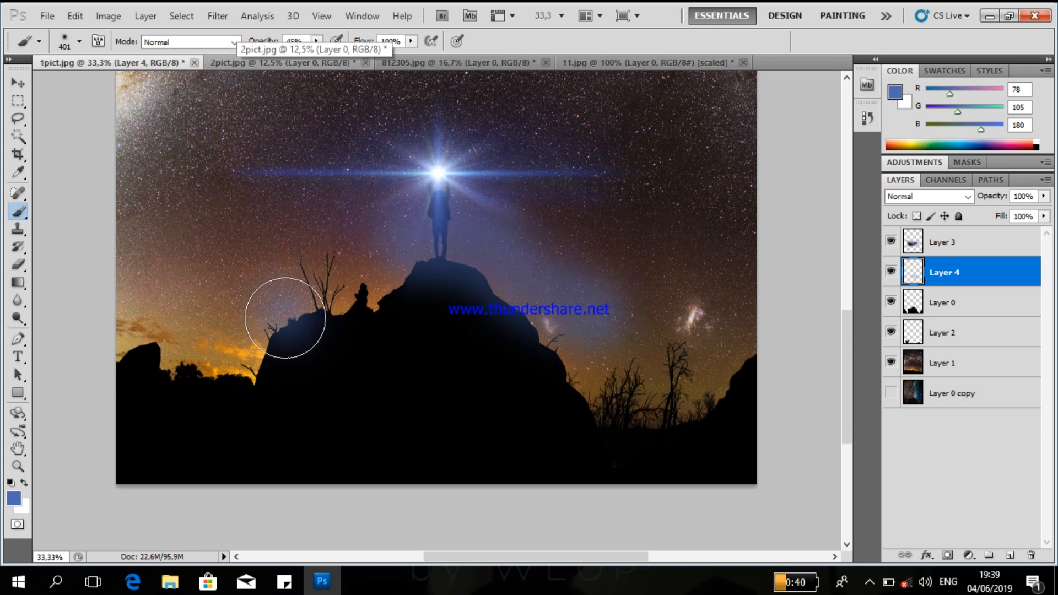
pyautogui.moveTo(313, 261)
pyautogui.mouseDown()
pyautogui.moveTo(343, 266)
pyautogui.moveTo(289, 297)
pyautogui.moveTo(344, 280)
pyautogui.moveTo(396, 236)
pyautogui.mouseUp()
pyautogui.hotkey('ctrl', 'z')
pyautogui.moveTo(357, 301)
pyautogui.mouseDown()
pyautogui.moveTo(362, 271)
pyautogui.moveTo(385, 279)
pyautogui.moveTo(400, 251)
pyautogui.moveTo(451, 235)
pyautogui.mouseUp()
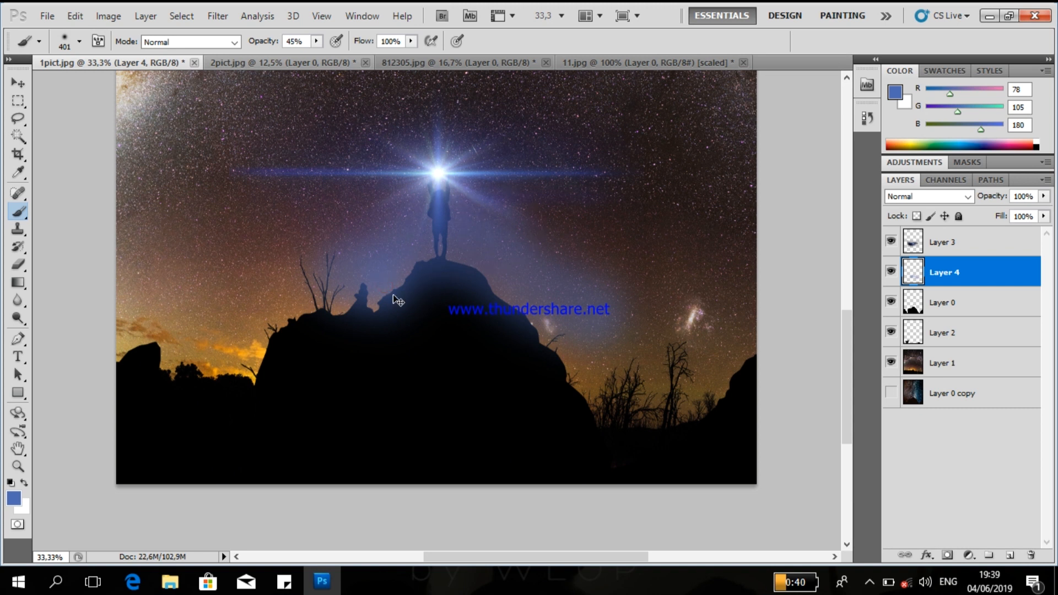
pyautogui.moveTo(378, 260); pyautogui.dragTo(381, 267)
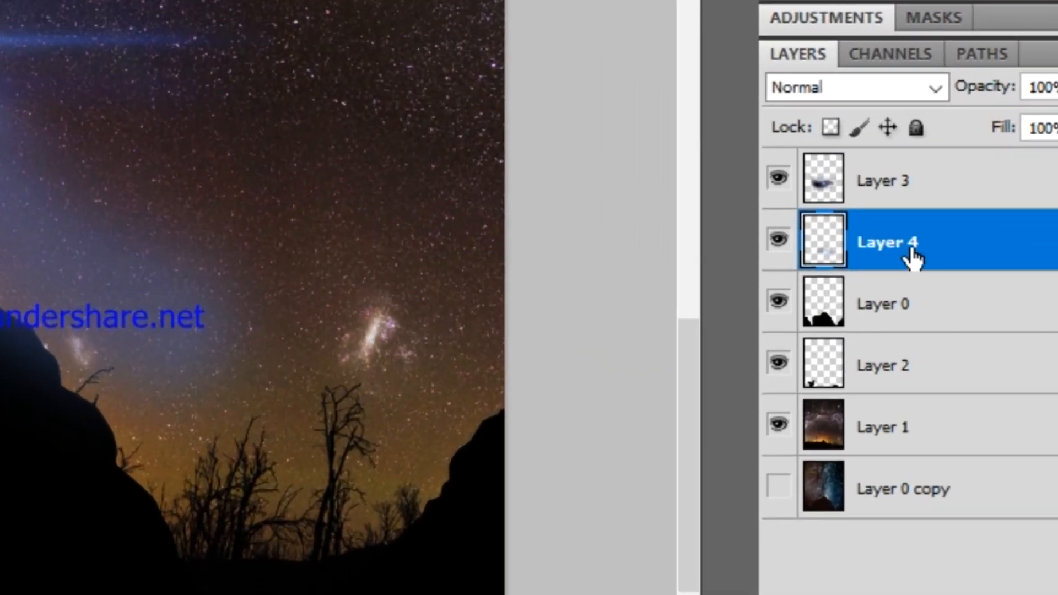
# Clip Layer 4 to the silhouette on Layer 0 with a clipping mask
pyautogui.rightClick(952, 275)
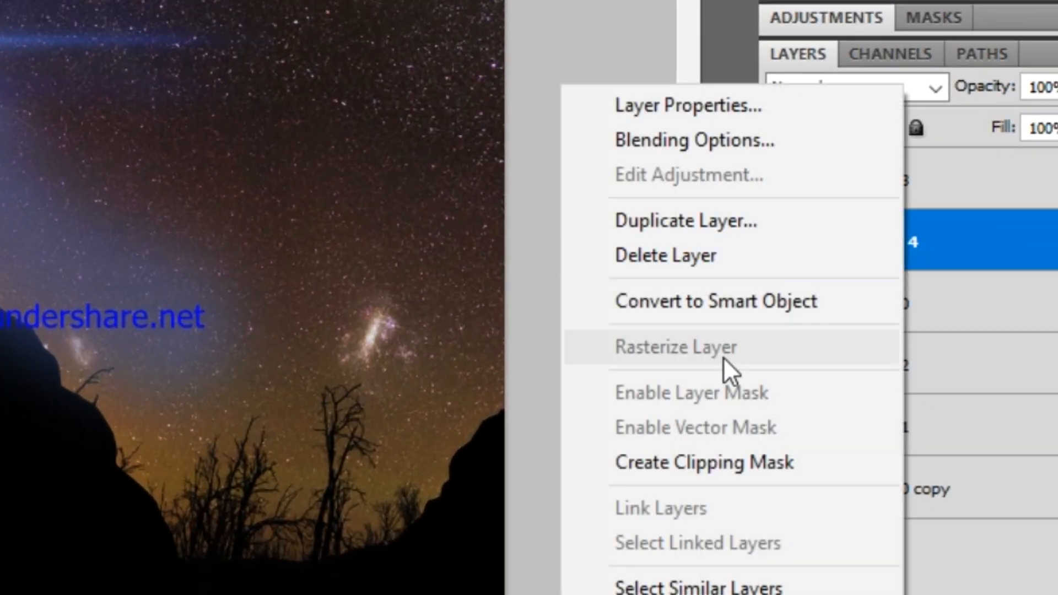
pyautogui.click(659, 464)
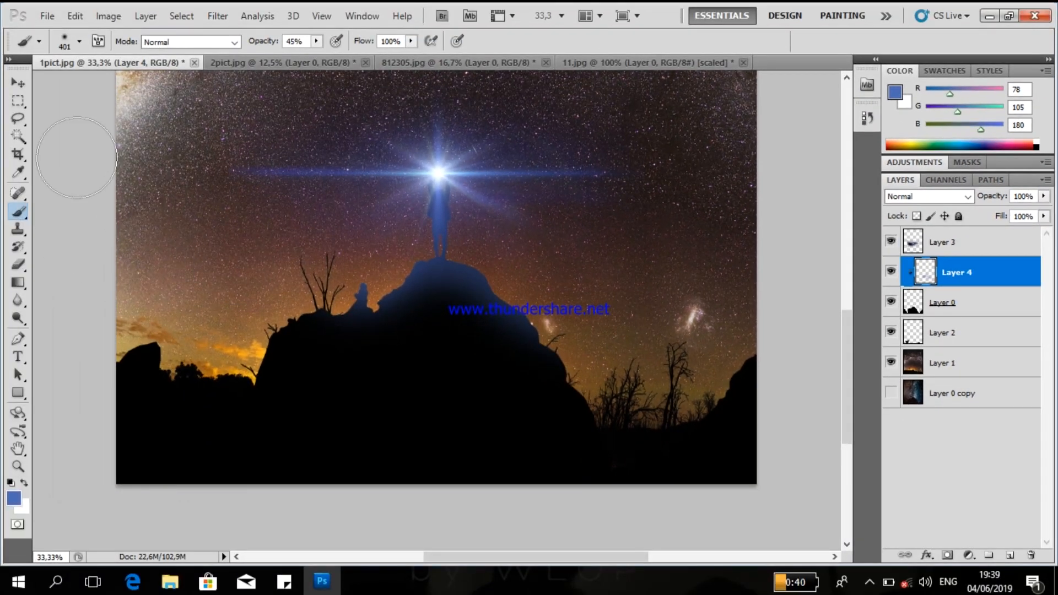
pyautogui.click(17, 86)
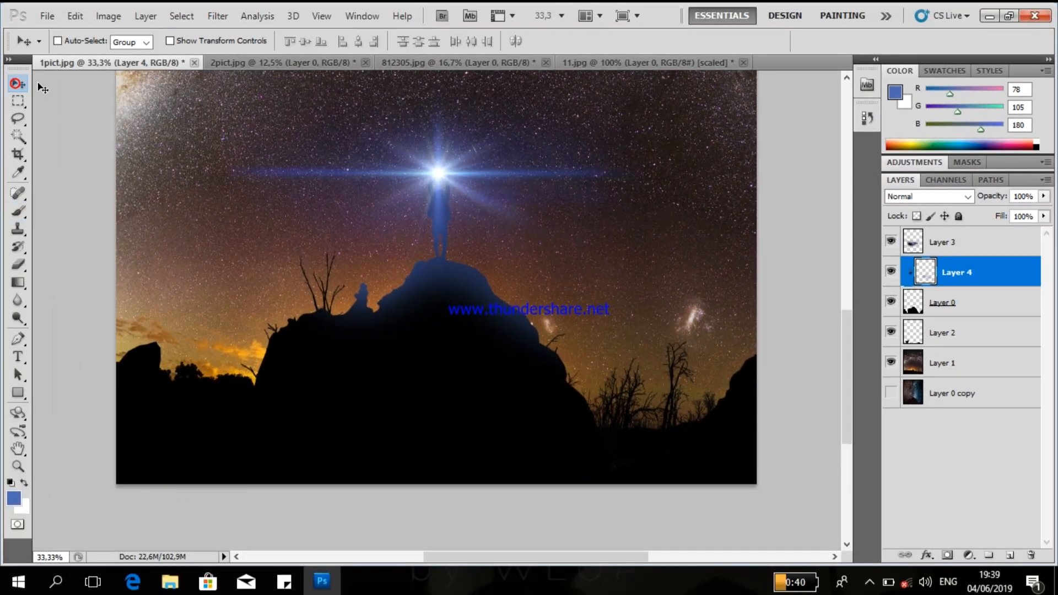
# Soften the blue glow on the rock's lower parts and slopes with the brush in Clear mode
pyautogui.click(17, 211)
pyautogui.click(234, 42)
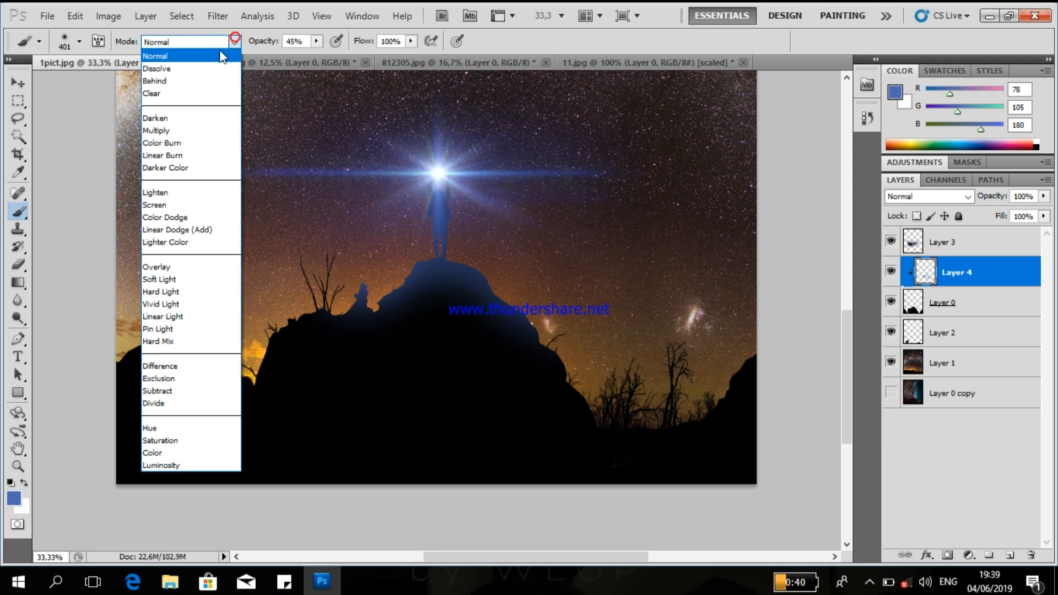
pyautogui.click(173, 98)
pyautogui.click(401, 354)
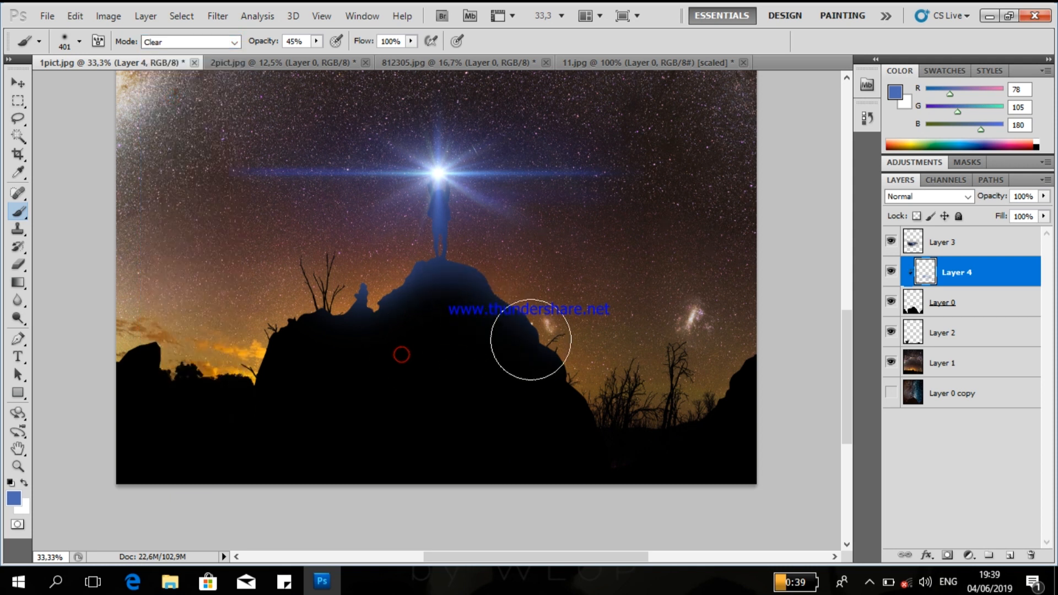
pyautogui.moveTo(471, 306)
pyautogui.mouseDown()
pyautogui.moveTo(434, 302)
pyautogui.moveTo(393, 328)
pyautogui.moveTo(345, 311)
pyautogui.mouseUp()
pyautogui.click(516, 326)
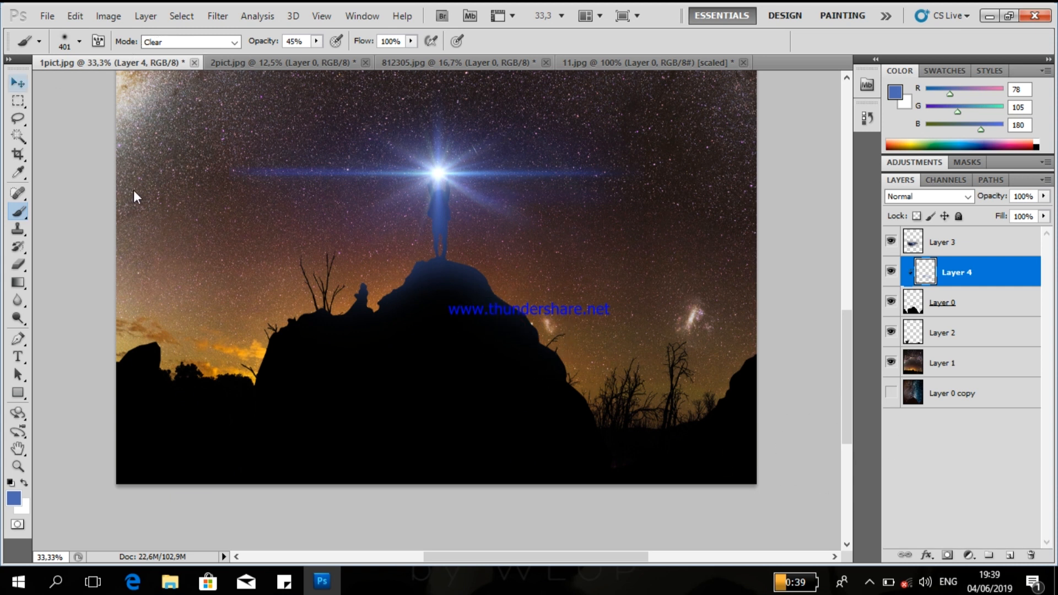
pyautogui.click(441, 312)
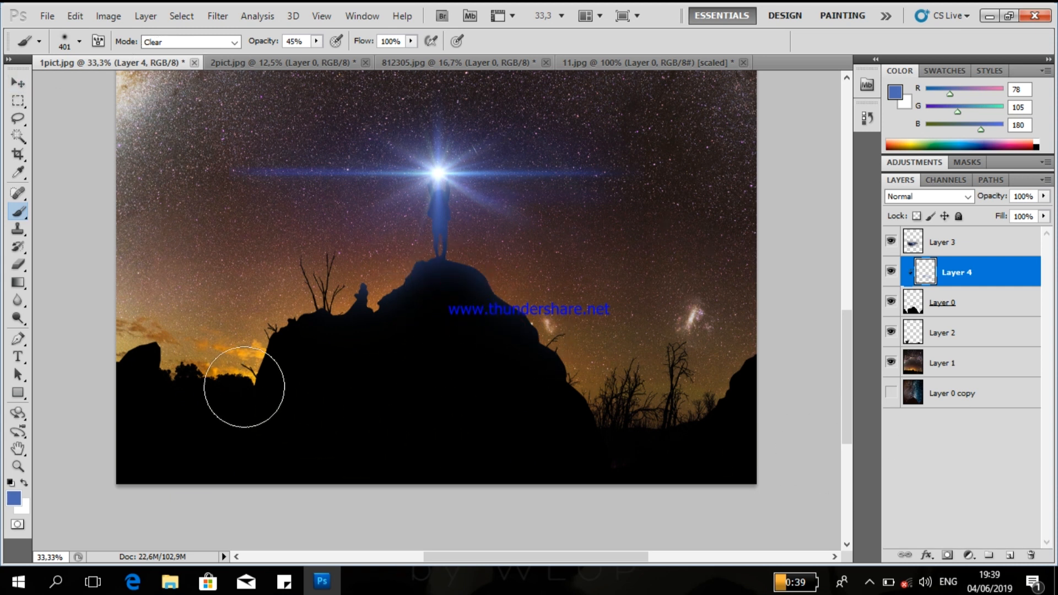
pyautogui.click(19, 83)
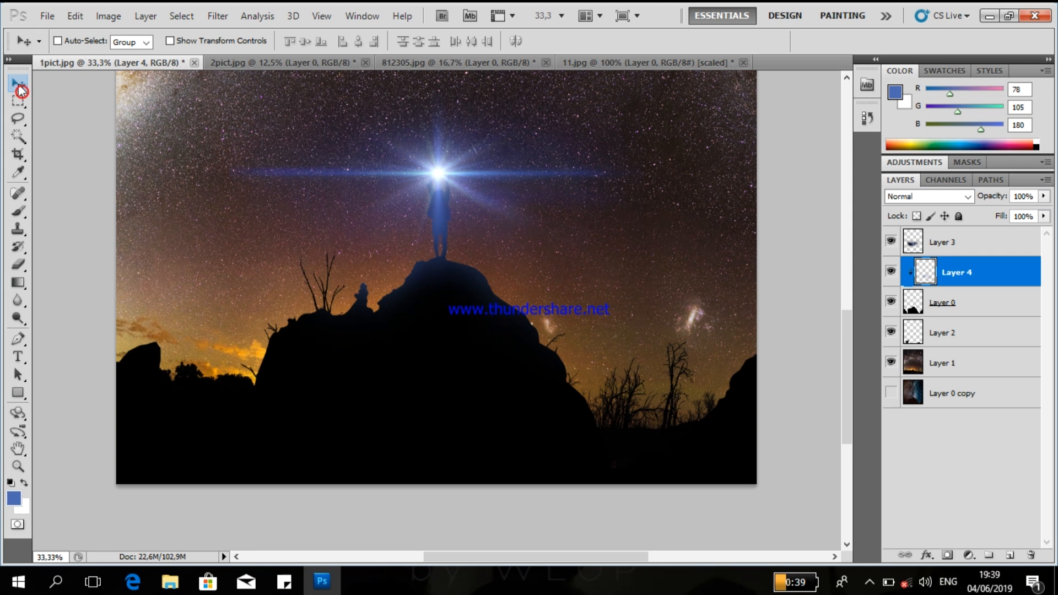
# Shift the hue of the sky on Layer 1 to -9 with Hue/Saturation
pyautogui.hotkey('ctrl', '-')
pyautogui.hotkey('ctrl', '-')
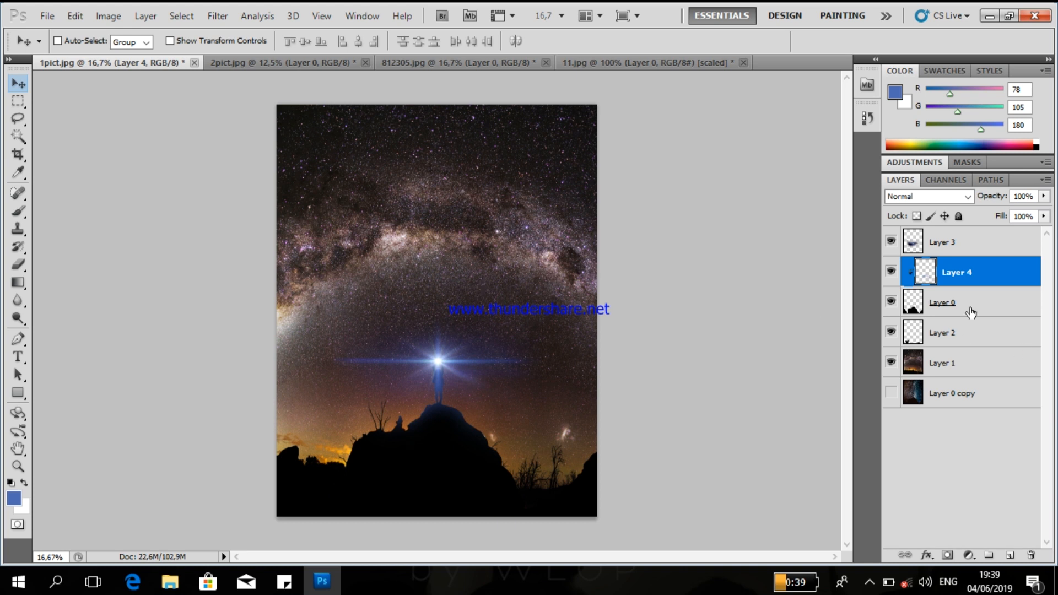
pyautogui.click(959, 293)
pyautogui.click(961, 368)
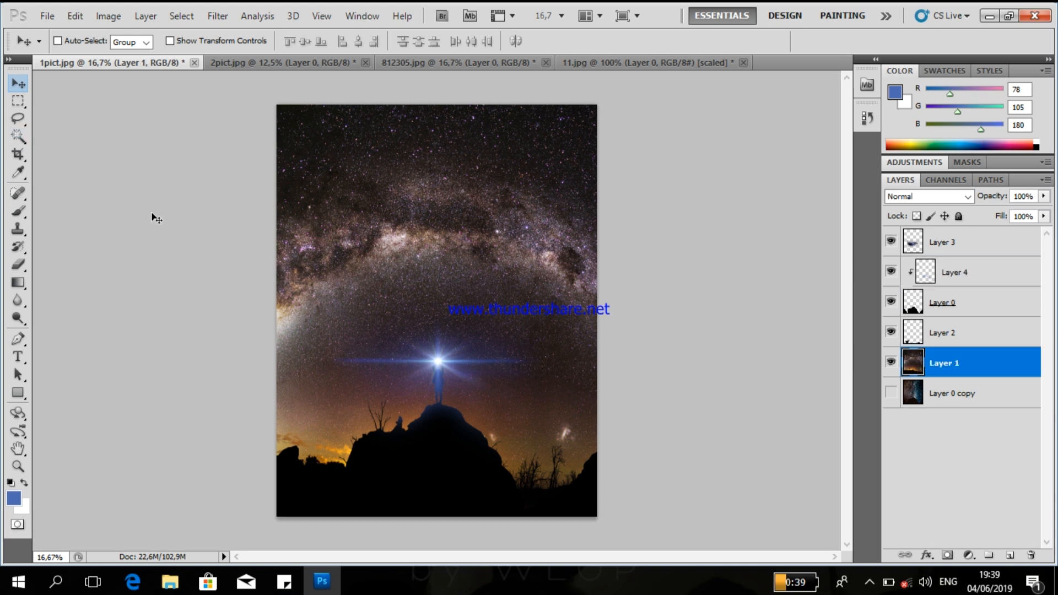
pyautogui.hotkey('ctrl', 'u')
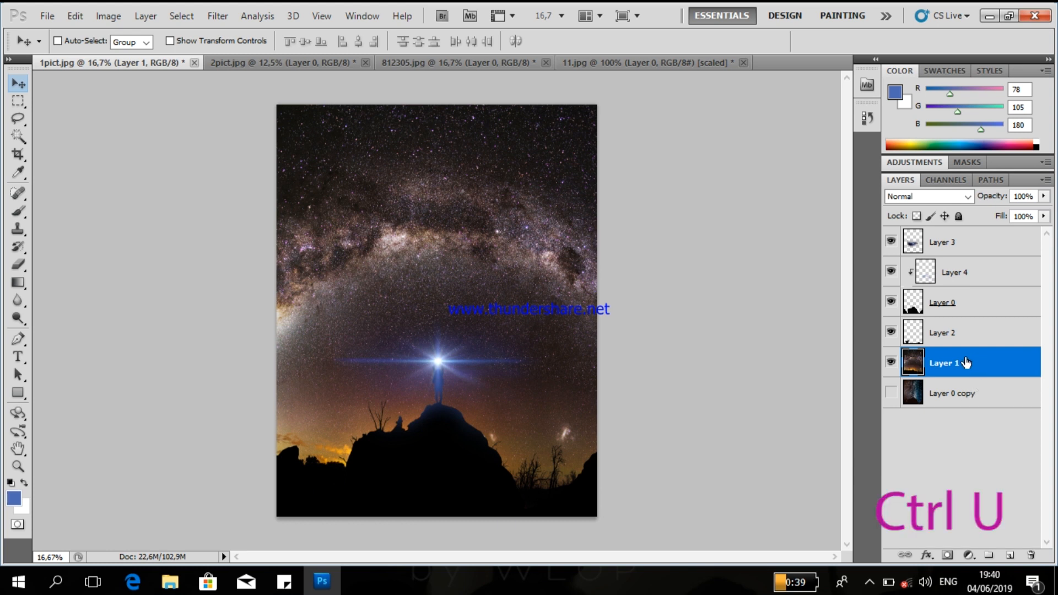
pyautogui.hotkey('ctrl', 'u')
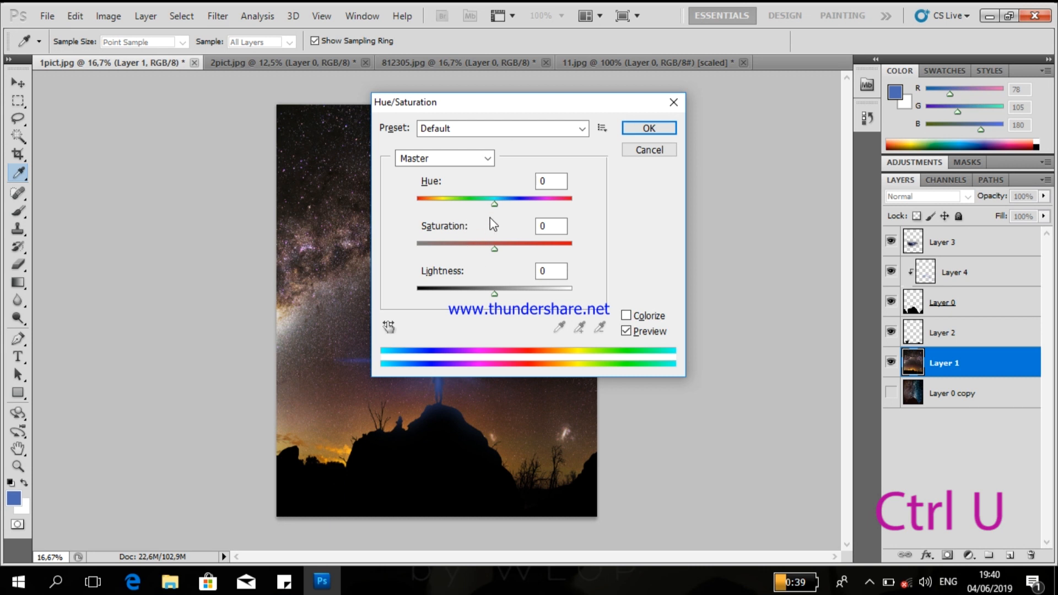
pyautogui.moveTo(493, 203); pyautogui.dragTo(435, 219)
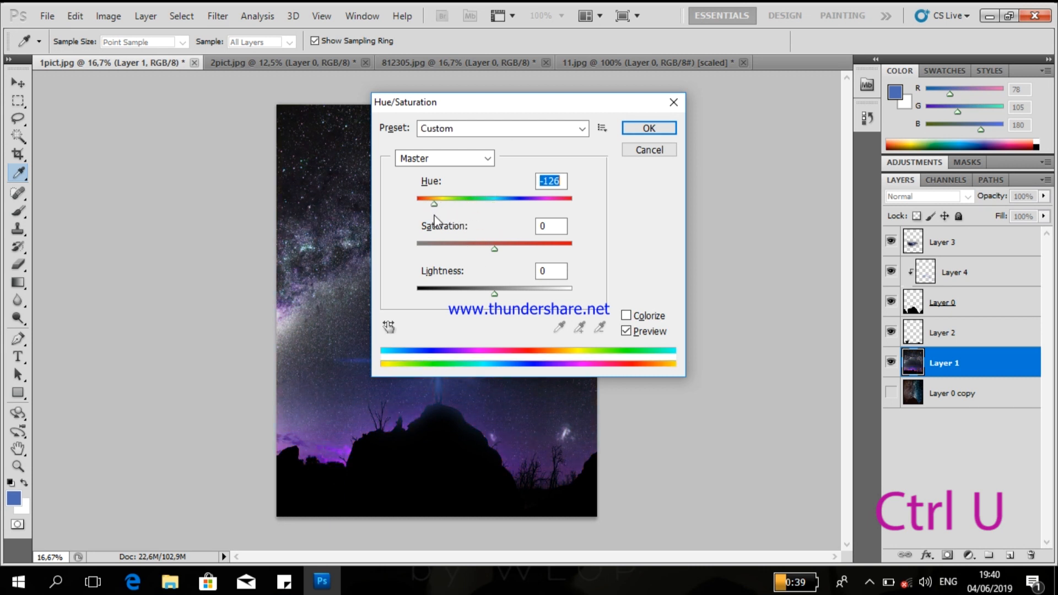
pyautogui.moveTo(534, 105); pyautogui.dragTo(854, 66)
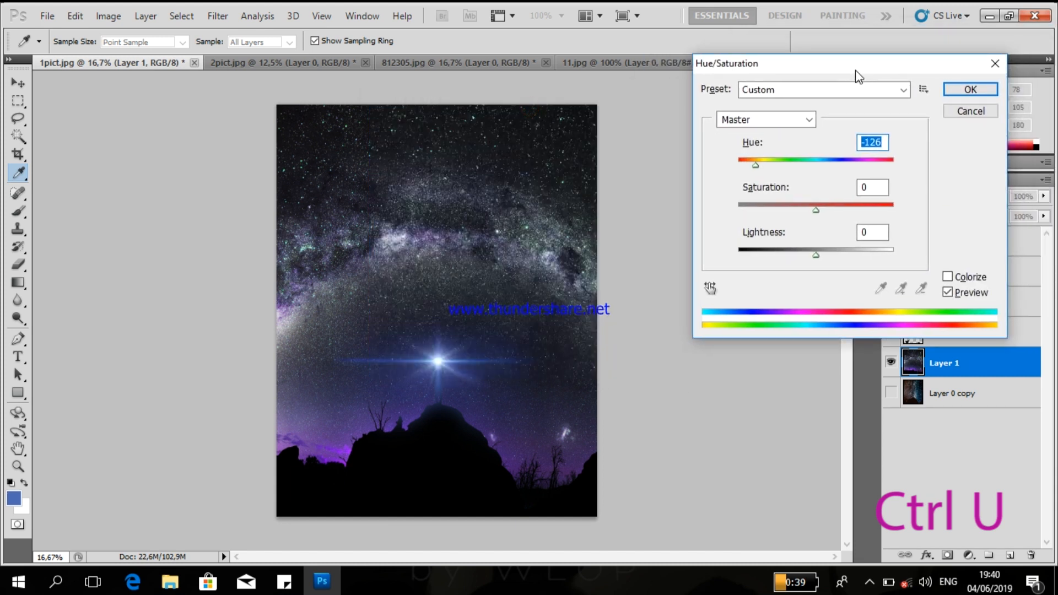
pyautogui.moveTo(755, 165); pyautogui.dragTo(811, 183)
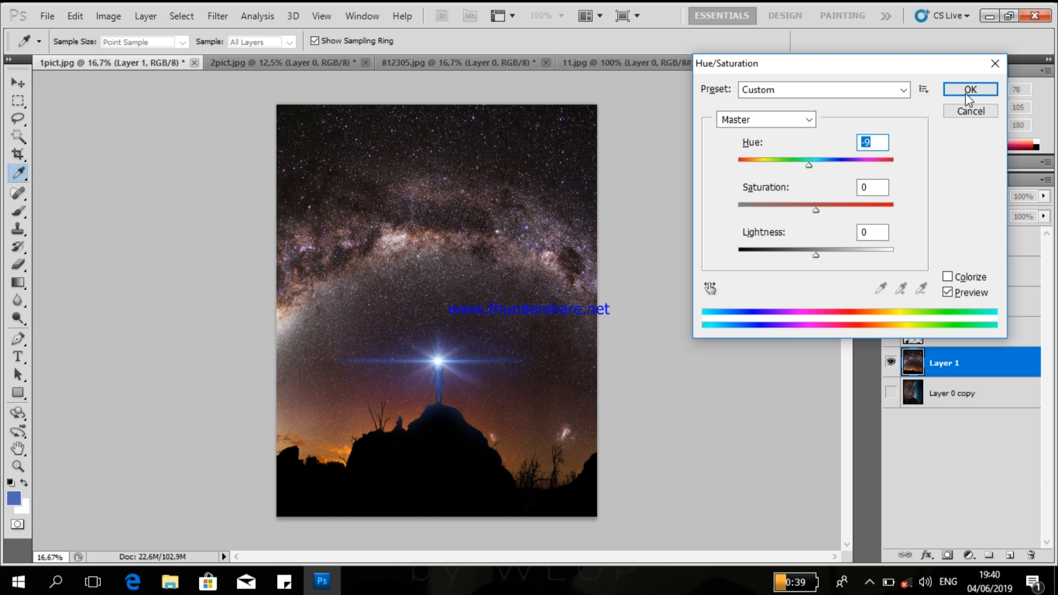
pyautogui.click(966, 93)
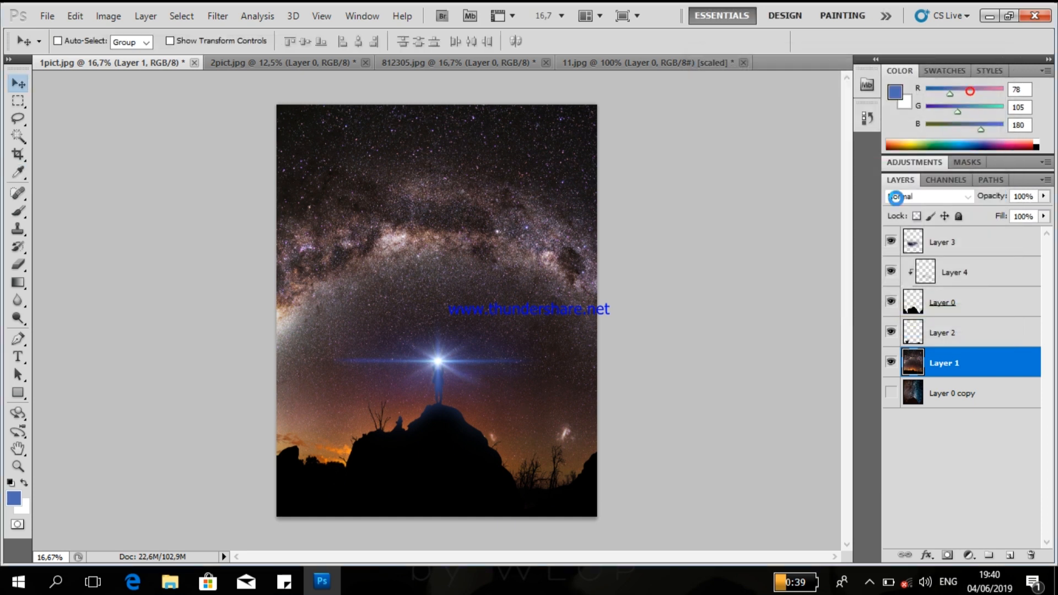
# Fade the lens flare on Layer 3 around and below the person with the brush in Clear mode
pyautogui.click(956, 240)
pyautogui.hotkey('ctrl', '+')
pyautogui.hotkey('ctrl', '+')
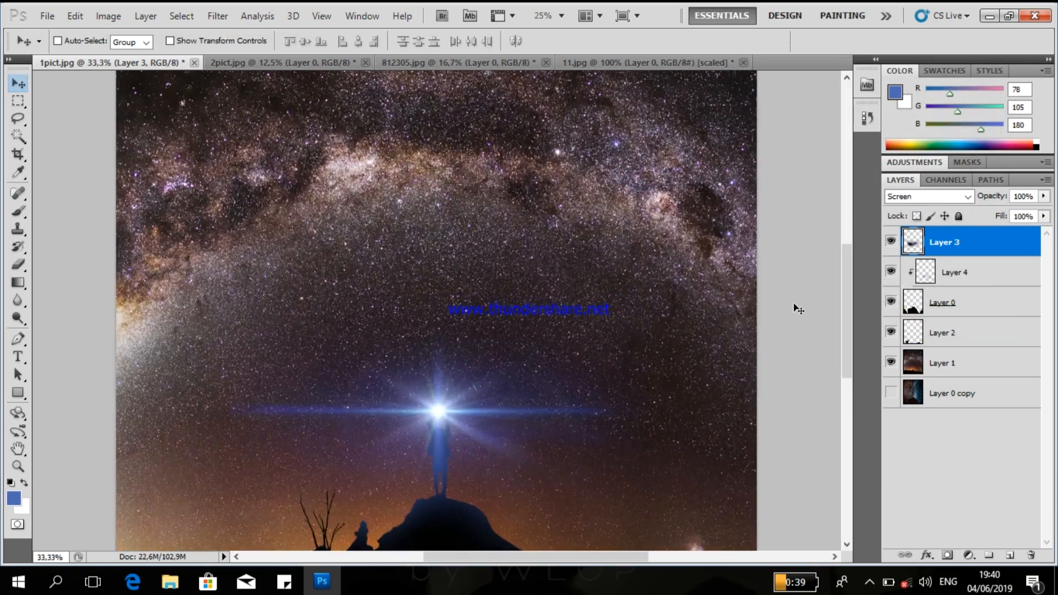
pyautogui.scroll(-3, 142, 234)
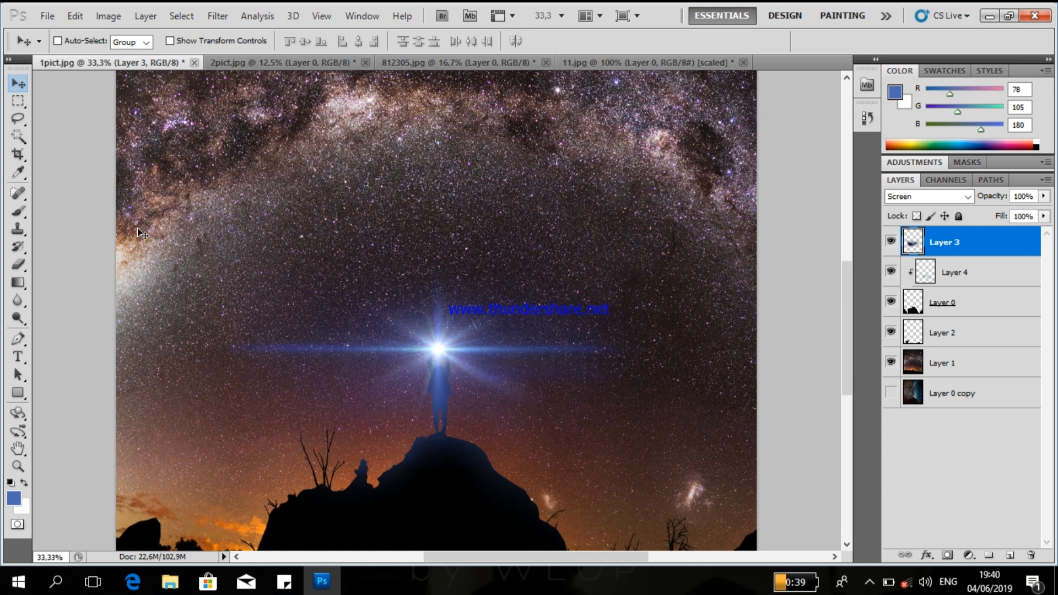
pyautogui.click(26, 217)
pyautogui.click(474, 417)
pyautogui.moveTo(447, 417)
pyautogui.mouseDown()
pyautogui.moveTo(503, 396)
pyautogui.moveTo(354, 397)
pyautogui.moveTo(486, 393)
pyautogui.mouseUp()
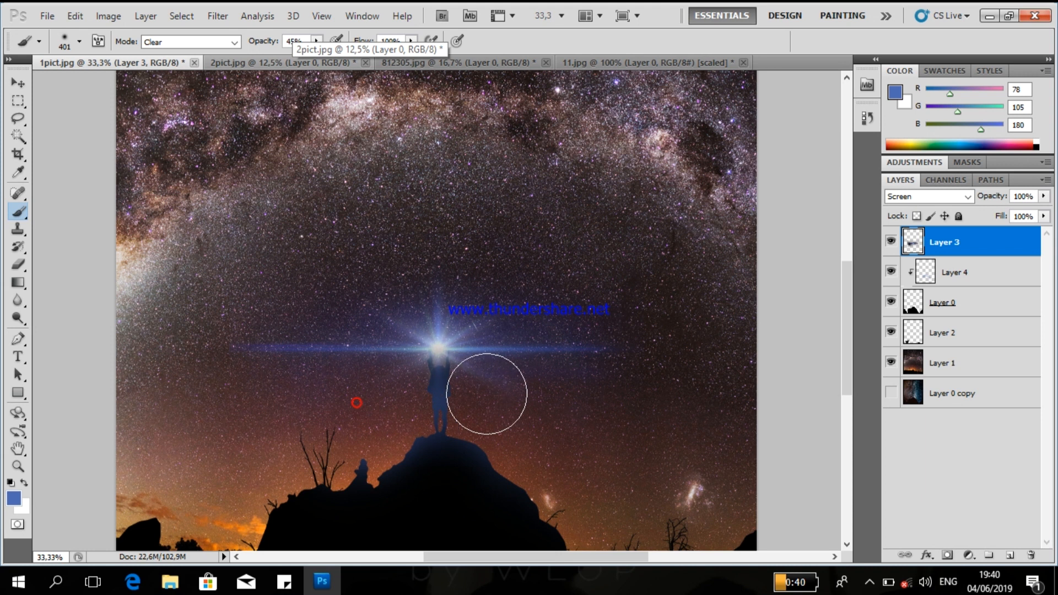
# Erase the blue glow on Layer 4 from the person and the upper rock with the Clear-mode brush
pyautogui.click(949, 273)
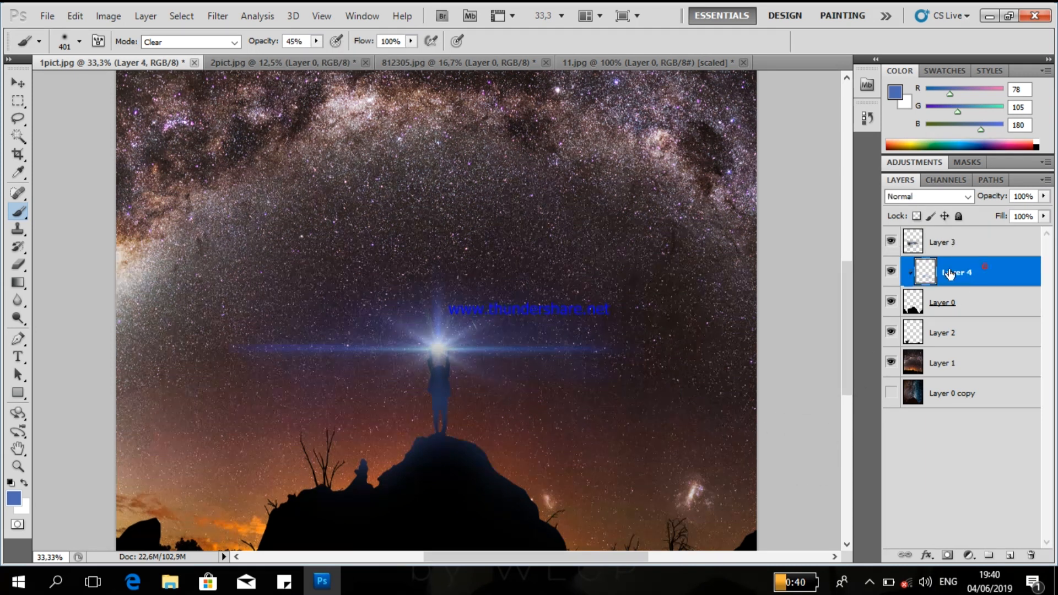
pyautogui.moveTo(429, 385)
pyautogui.mouseDown()
pyautogui.moveTo(467, 389)
pyautogui.moveTo(425, 385)
pyautogui.mouseUp()
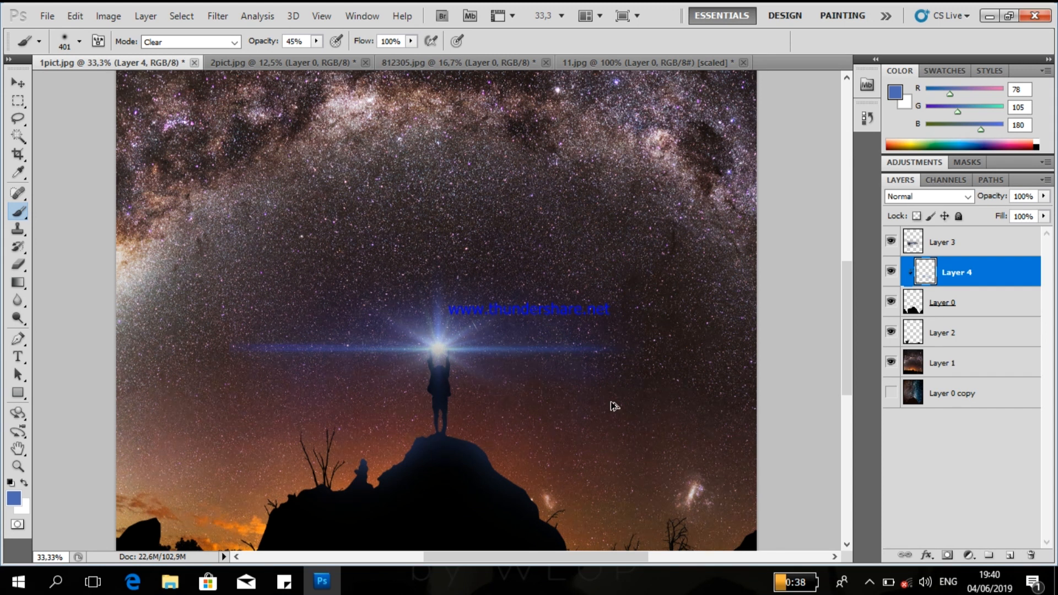
pyautogui.hotkey('alt', ']')
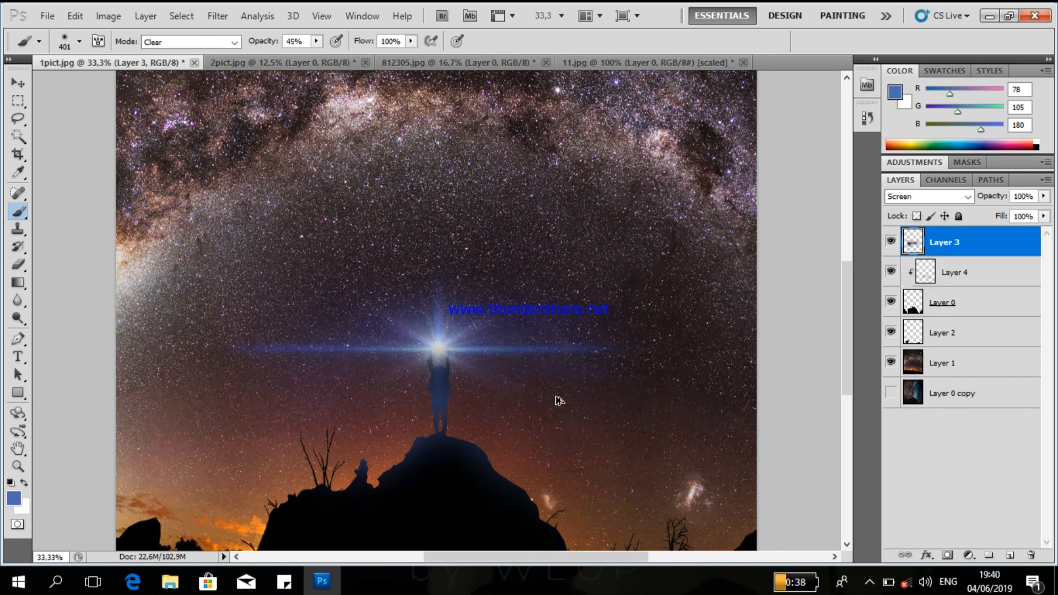
pyautogui.click(433, 421)
pyautogui.click(945, 273)
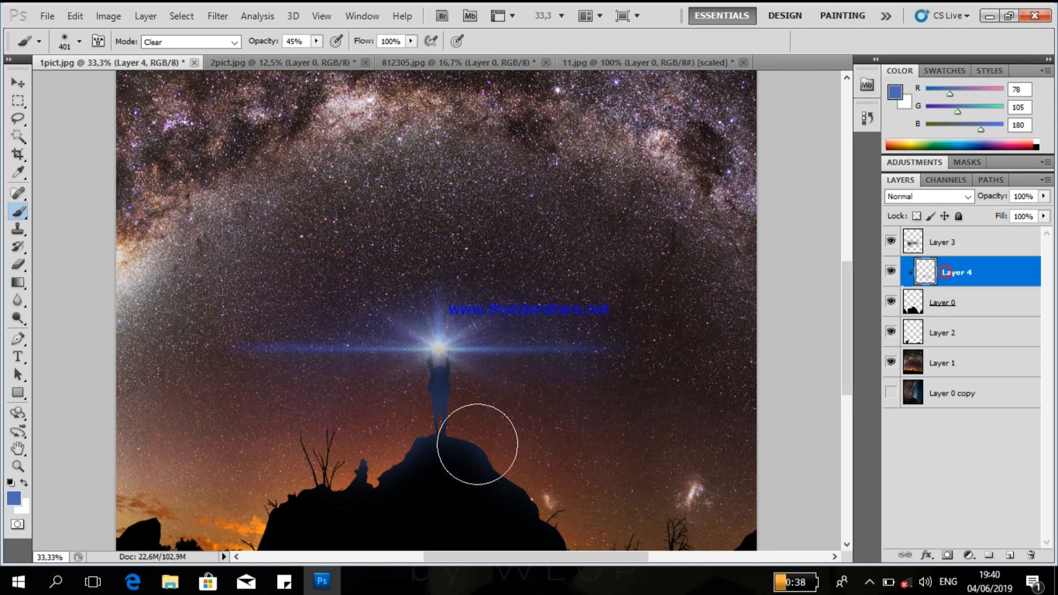
pyautogui.click(440, 420)
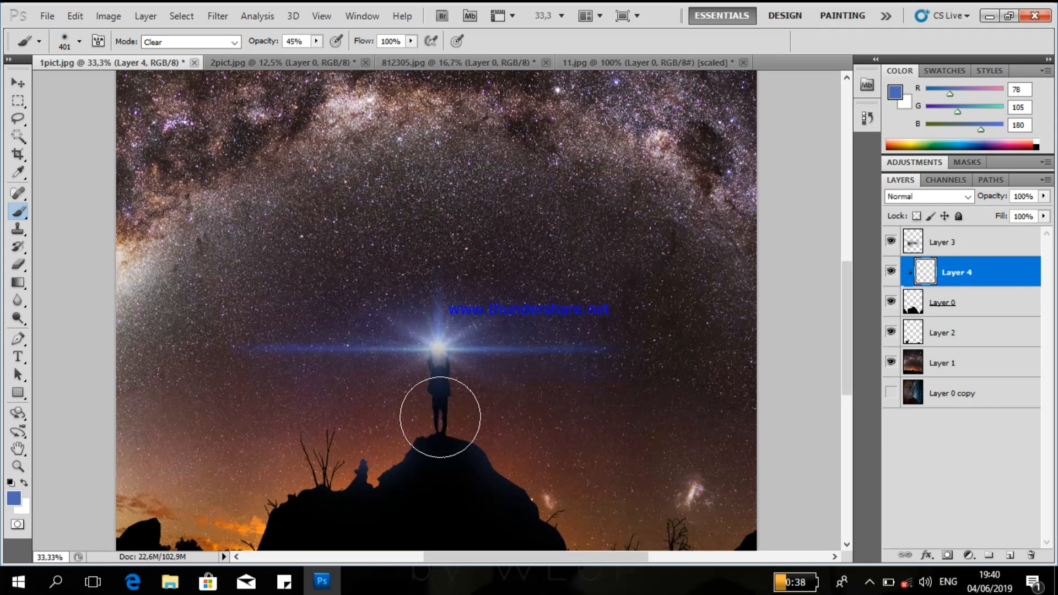
pyautogui.click(404, 454)
pyautogui.click(479, 477)
pyautogui.scroll(-1, 598, 352)
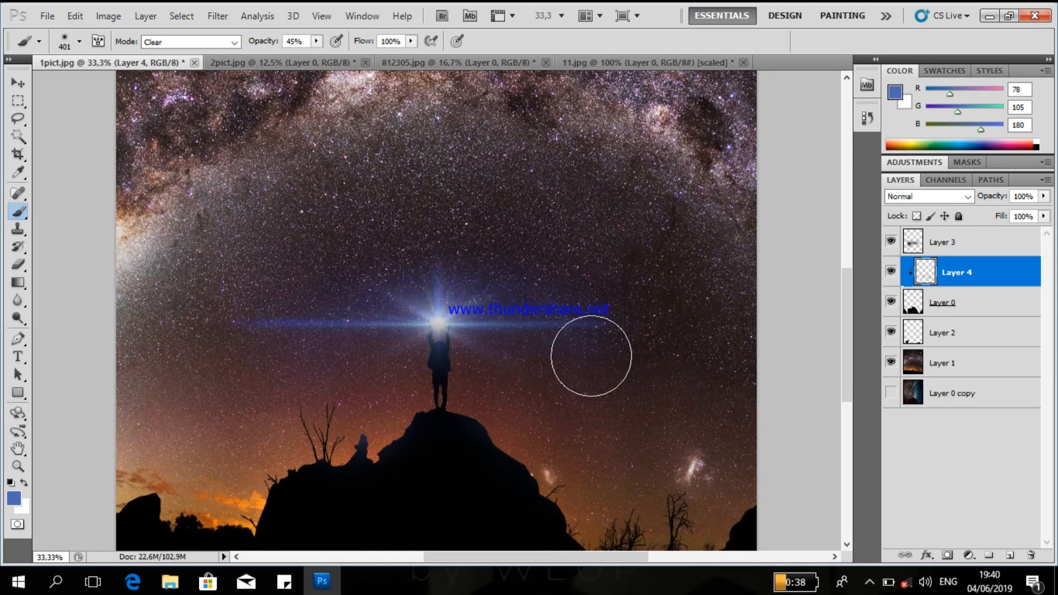
pyautogui.click(363, 427)
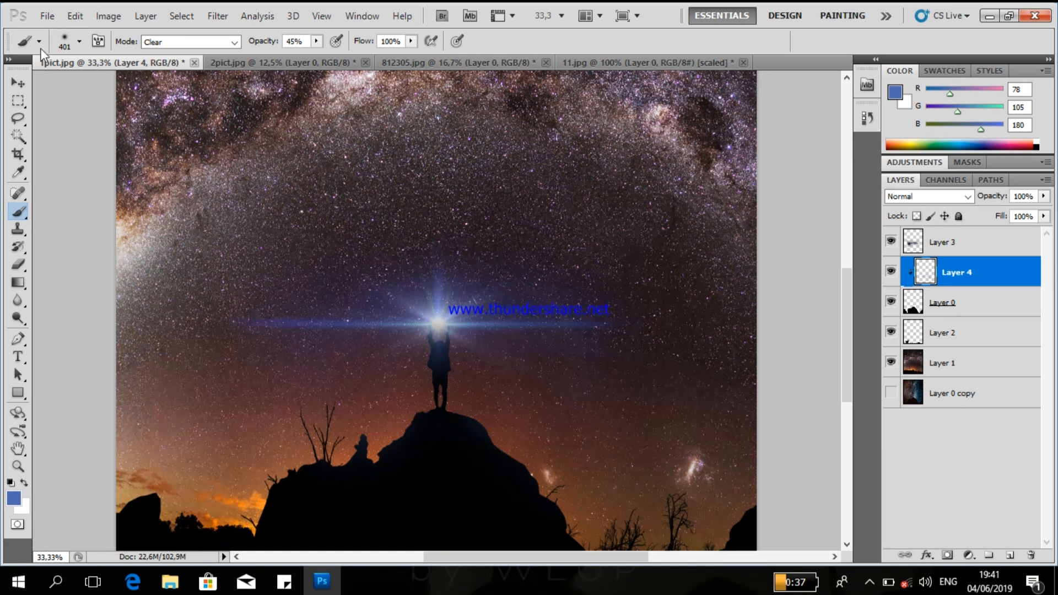
pyautogui.click(19, 82)
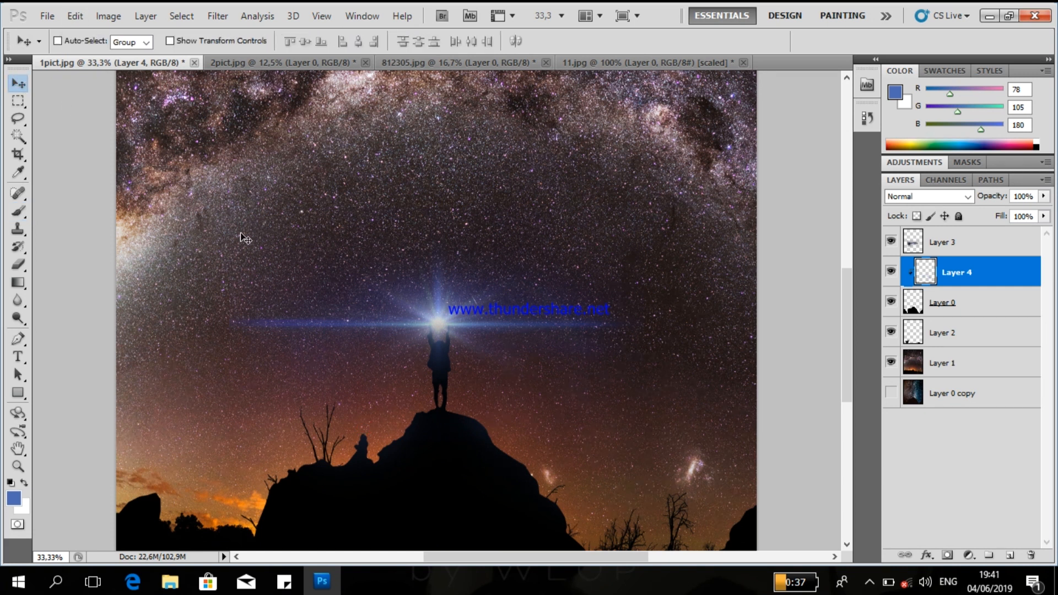
# Duplicate the lens flare layer, Layer 3, to intensify the flare
pyautogui.hotkey('ctrl', '-')
pyautogui.hotkey('ctrl', '-')
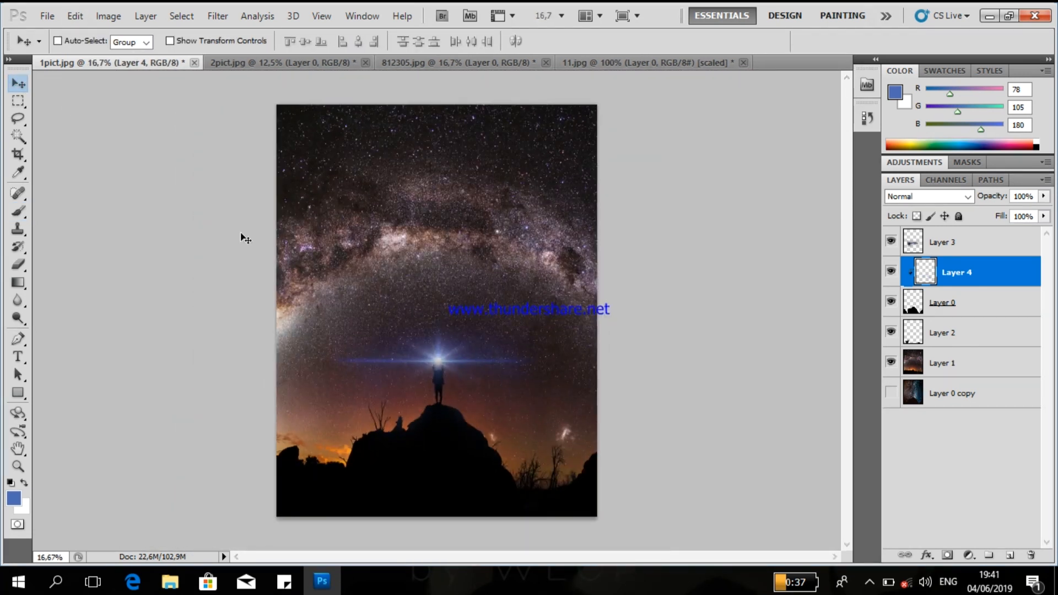
pyautogui.click(990, 252)
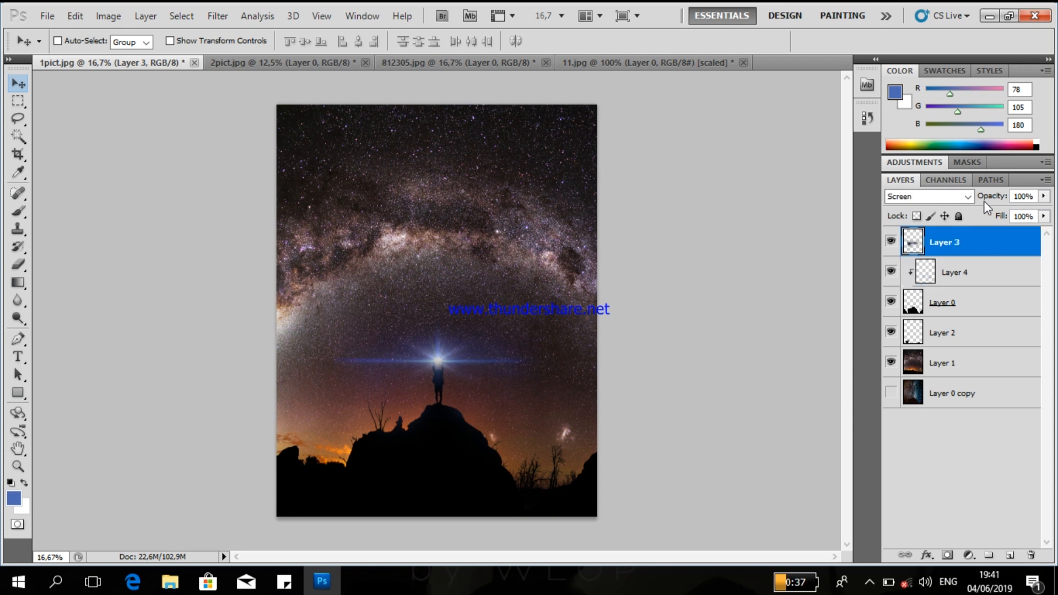
pyautogui.moveTo(959, 243); pyautogui.dragTo(963, 267)
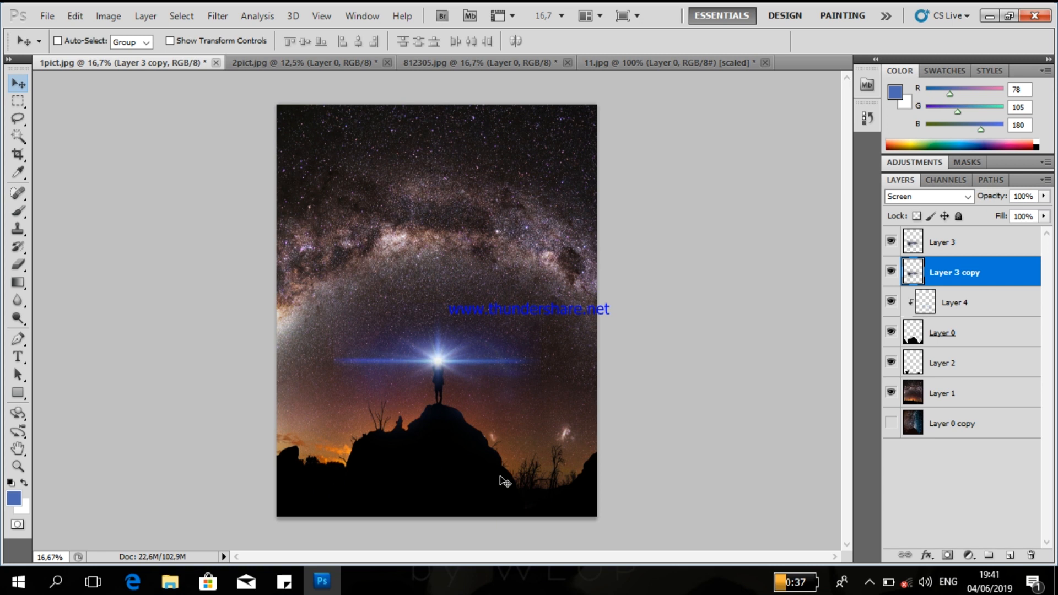
# Merge Layer 3 with its copy and set the merged layer's blend mode to Screen
pyautogui.hotkey('ctrl', '+')
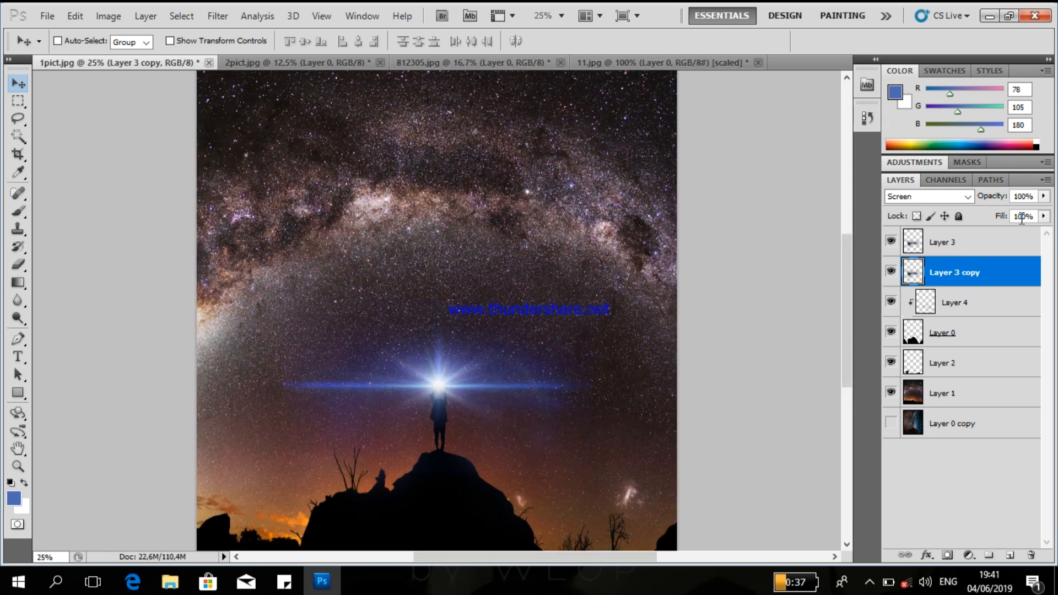
pyautogui.keyDown('ctrl'); pyautogui.click(990, 249); pyautogui.keyUp('ctrl')
pyautogui.rightClick(990, 247)
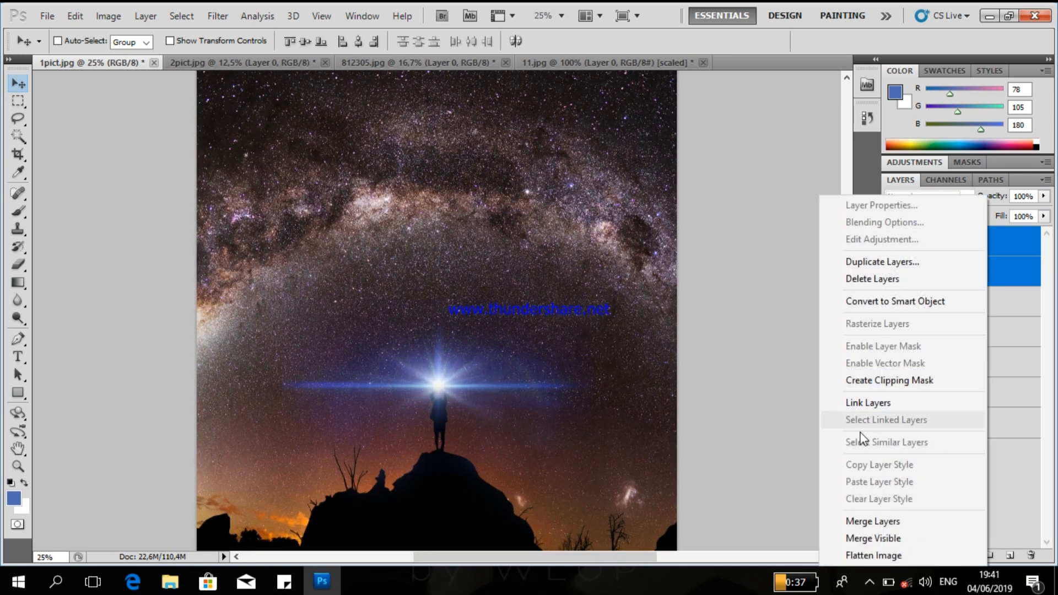
pyautogui.click(881, 521)
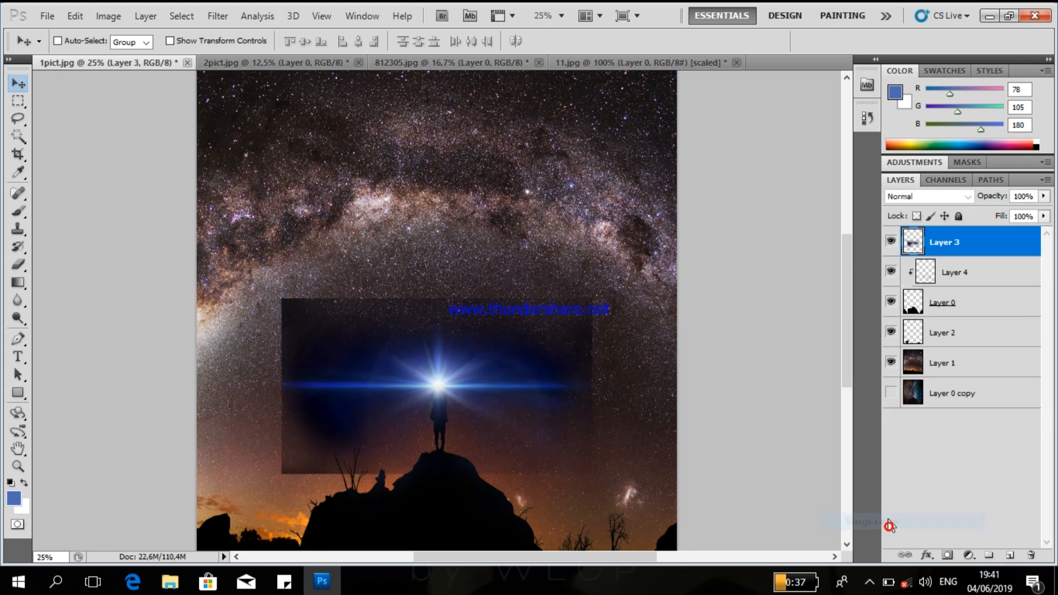
pyautogui.click(945, 199)
pyautogui.click(893, 135)
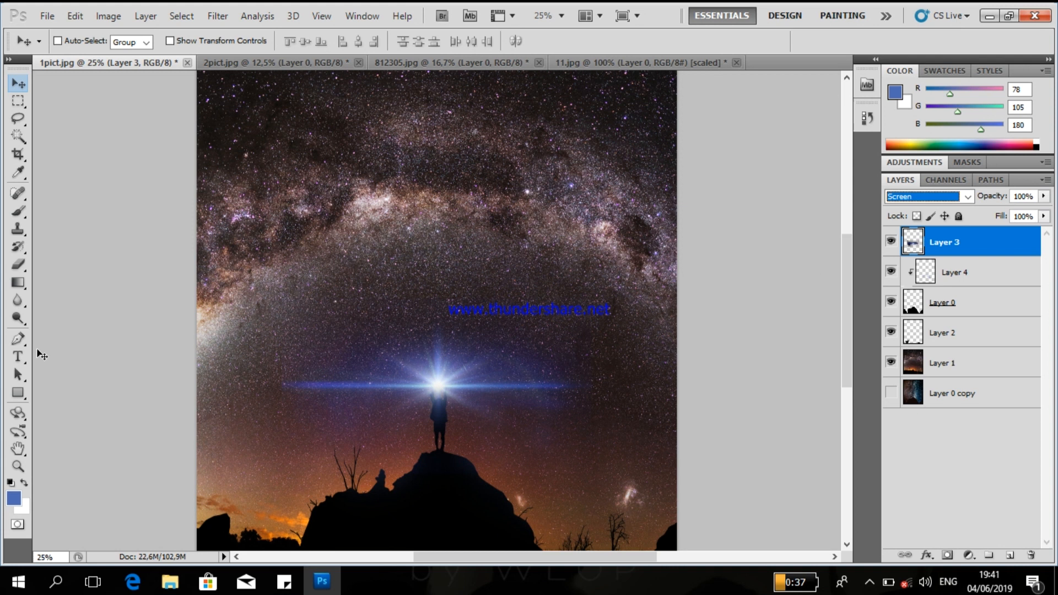
# Fade the outer haze and edges of the merged lens flare on Layer 3 with the brush in Clear mode
pyautogui.click(17, 212)
pyautogui.click(302, 432)
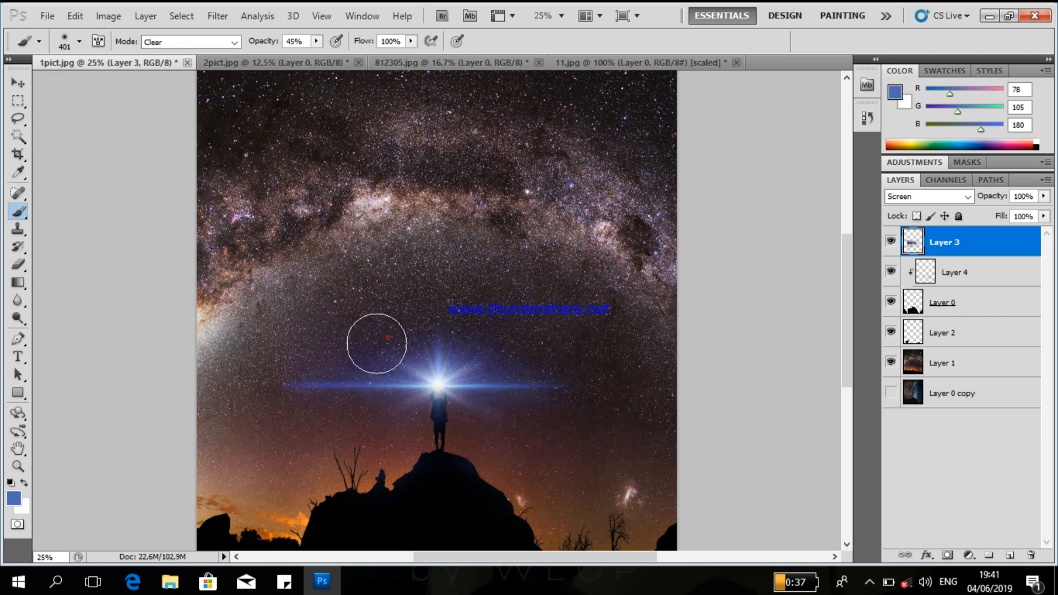
pyautogui.click(406, 355)
pyautogui.click(508, 346)
pyautogui.scroll(-2, 746, 286)
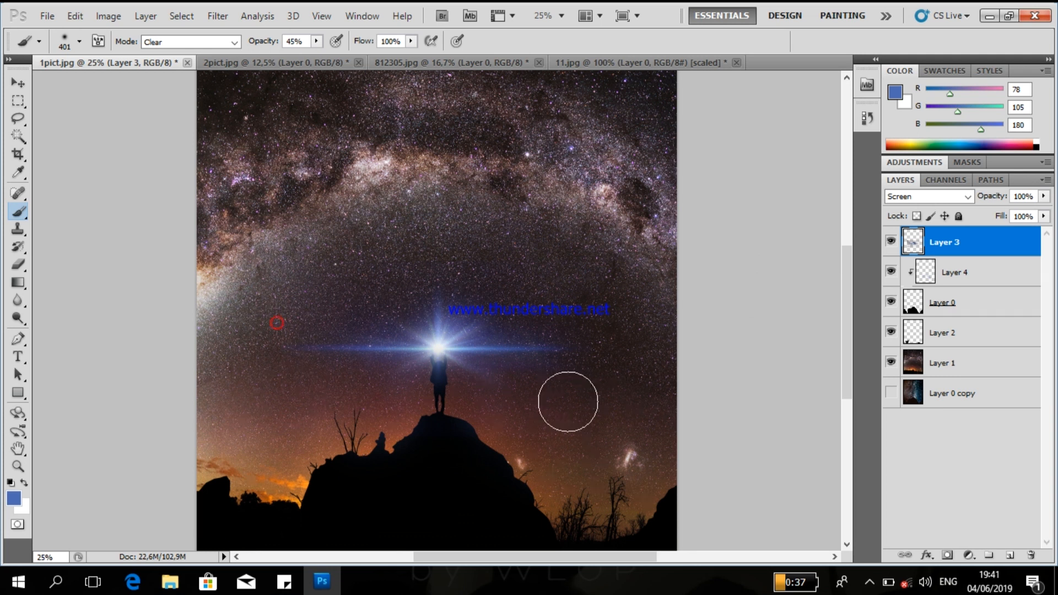
pyautogui.scroll(5, 498, 448)
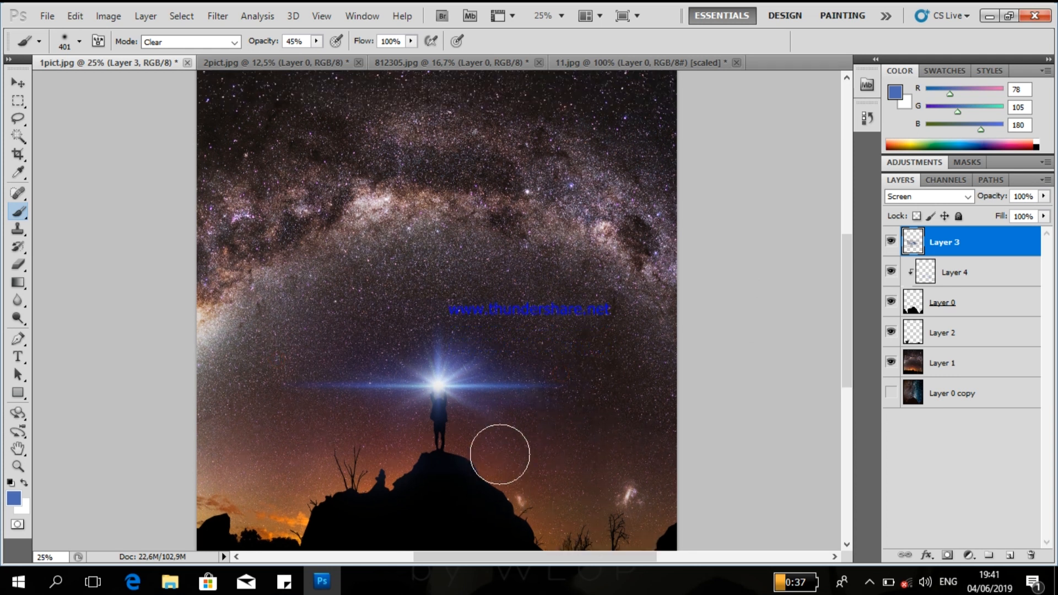
pyautogui.scroll(-6, 499, 448)
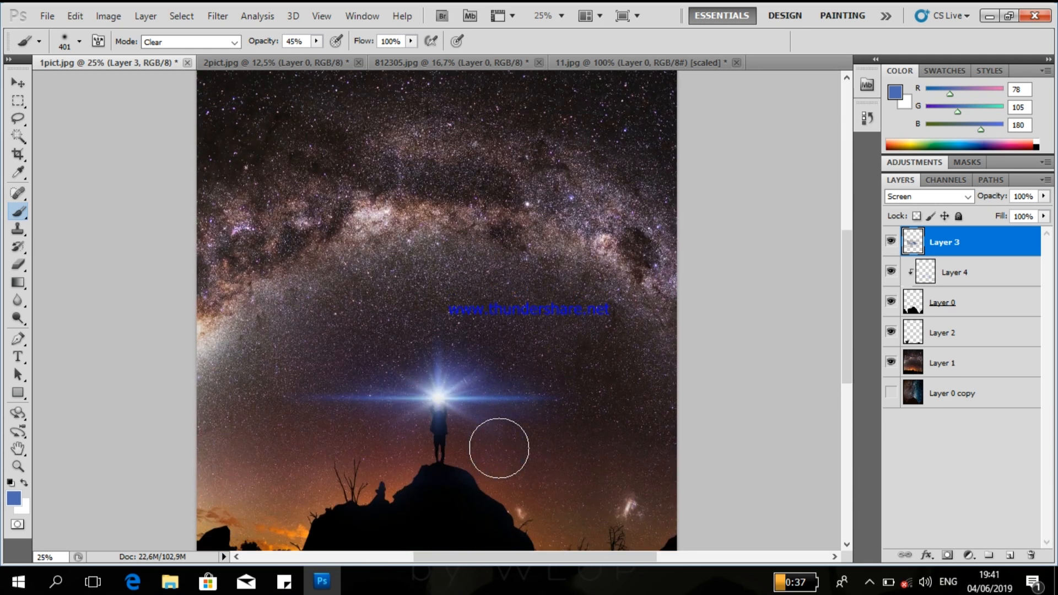
# Copy the glowing jellyfish woman from 2pict.jpg into 1pict.jpg as a new layer above the lens flare
pyautogui.click(20, 83)
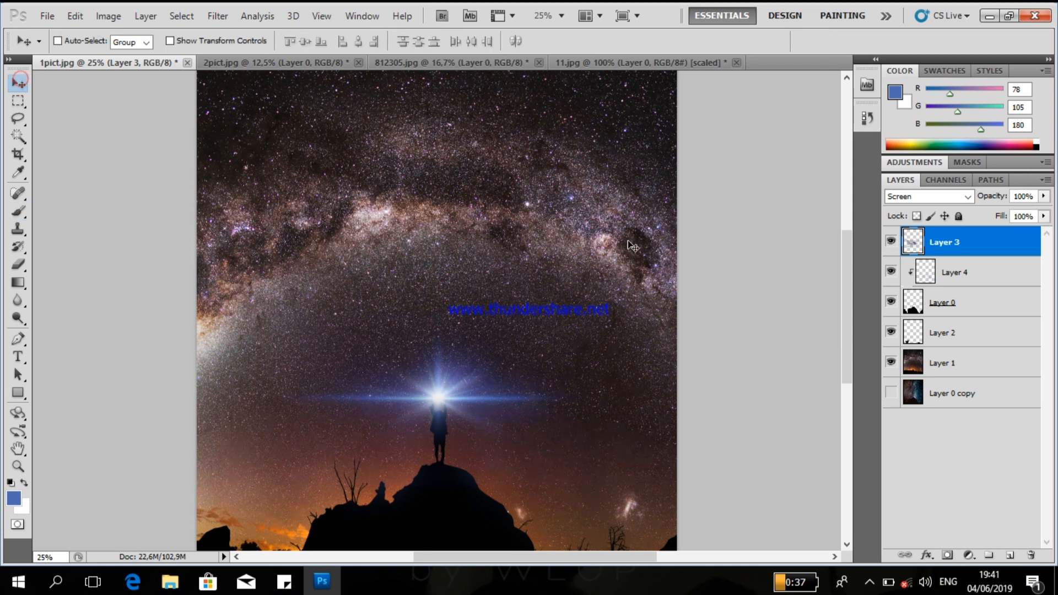
pyautogui.click(580, 64)
pyautogui.click(481, 65)
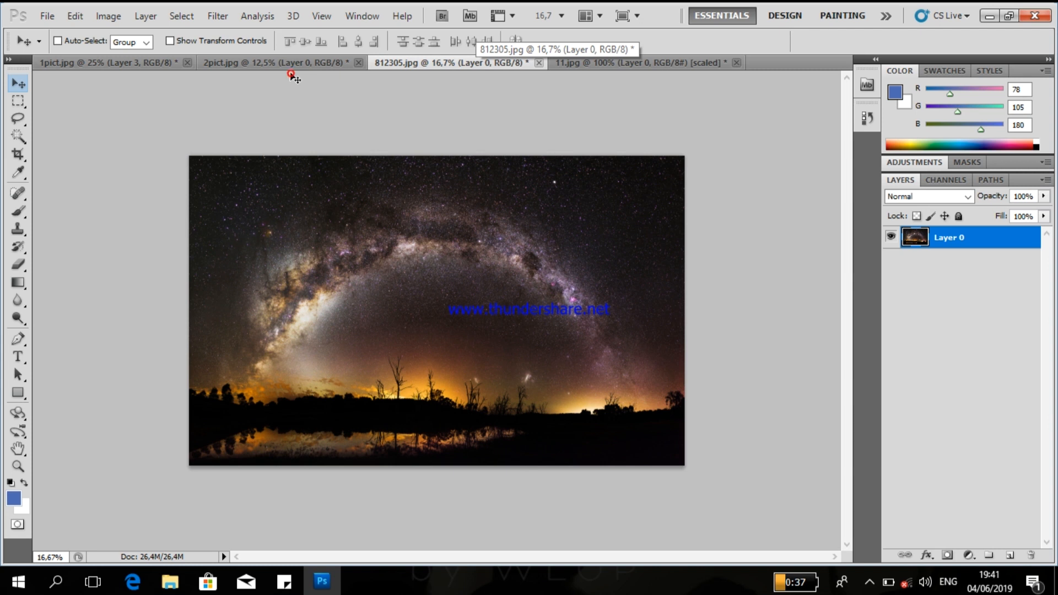
pyautogui.click(279, 63)
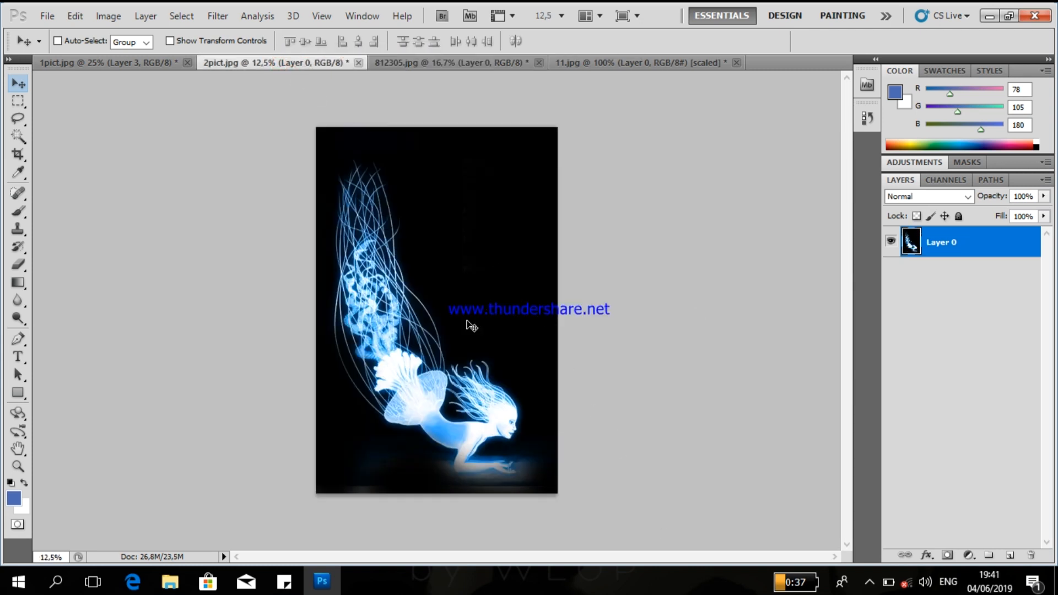
pyautogui.moveTo(435, 394); pyautogui.dragTo(140, 262)
pyautogui.moveTo(82, 63); pyautogui.dragTo(477, 395)
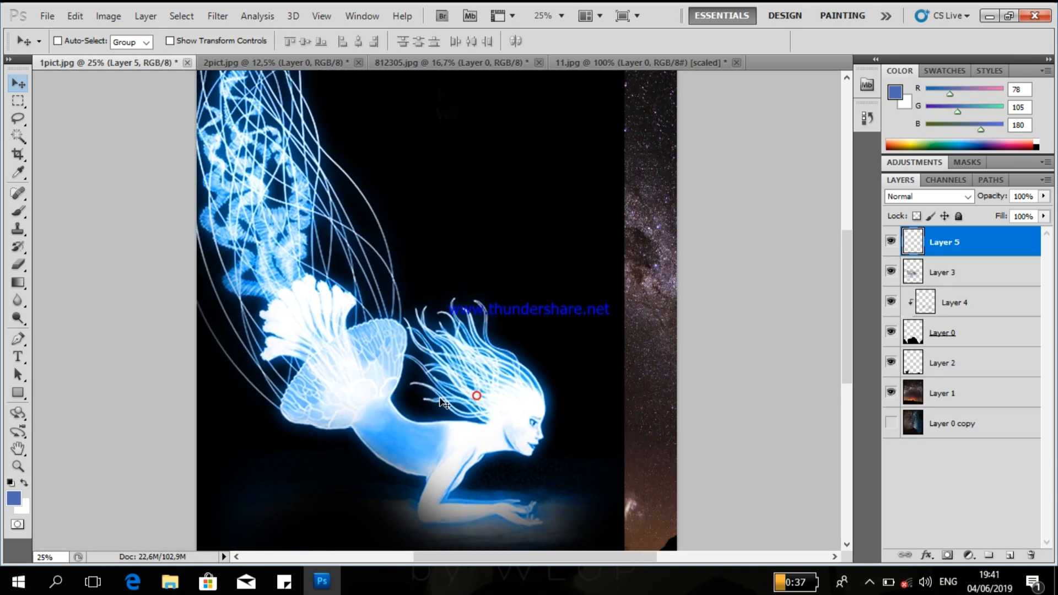
pyautogui.hotkey('ctrl', '-')
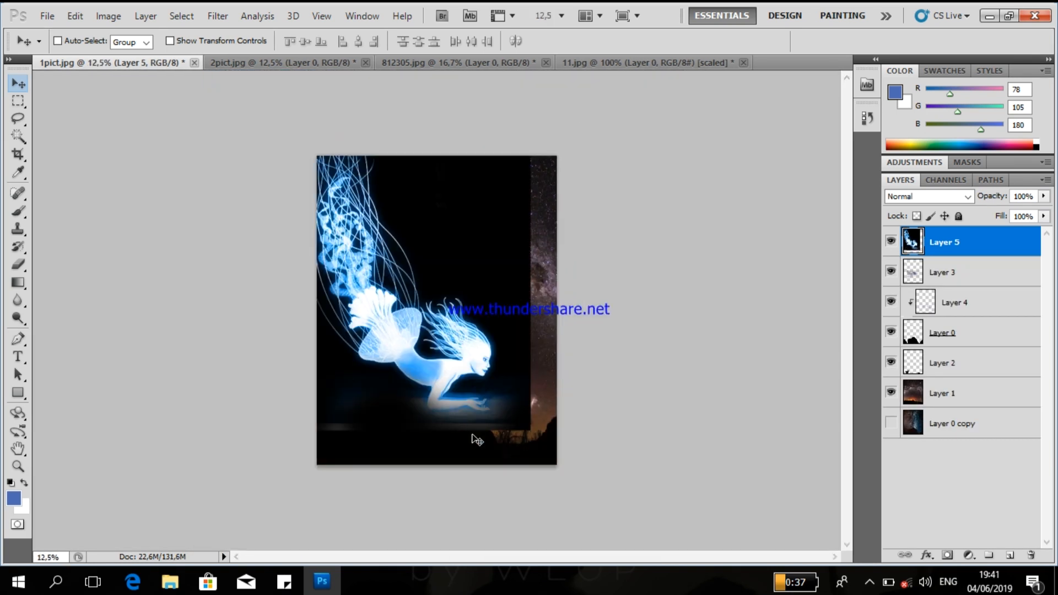
# Scale the glowing jellyfish woman layer to about 50.9% and place it above the mountain, beside the lens flare
pyautogui.hotkey('ctrl', 't')
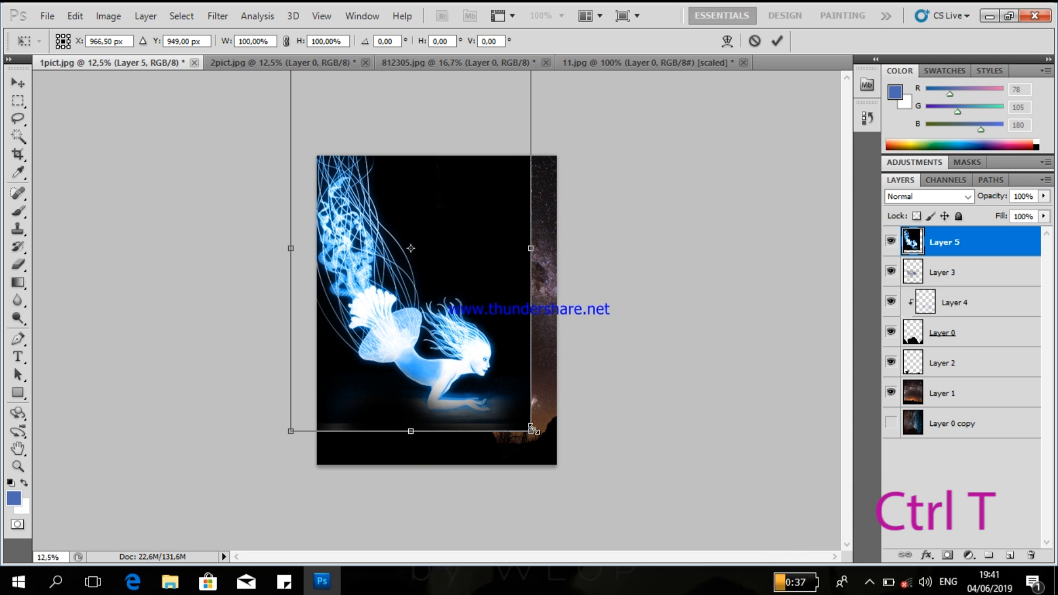
pyautogui.moveTo(530, 430); pyautogui.dragTo(416, 253)
pyautogui.moveTo(355, 173); pyautogui.dragTo(389, 286)
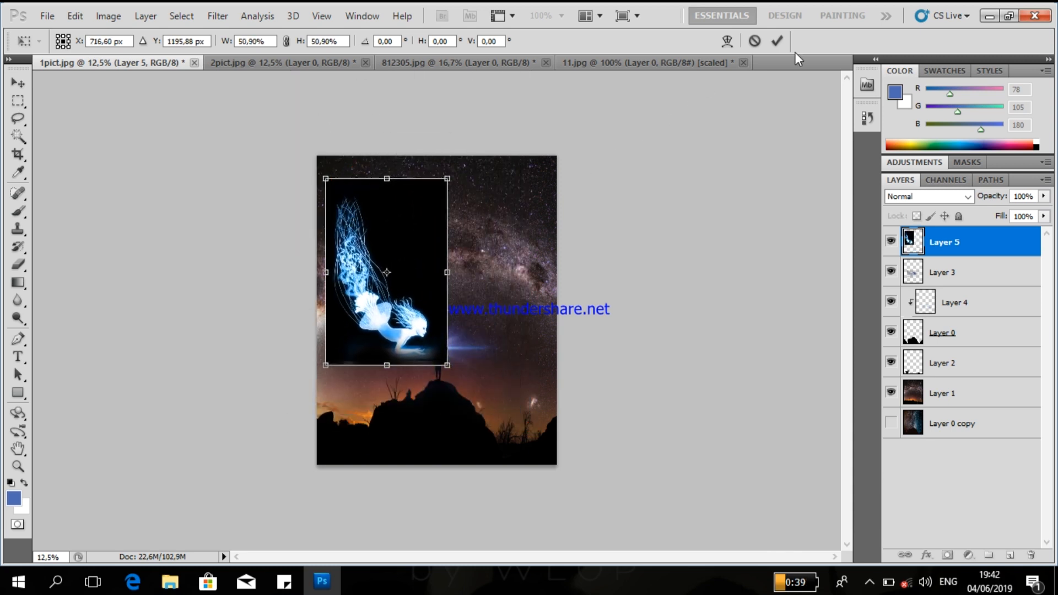
pyautogui.click(777, 42)
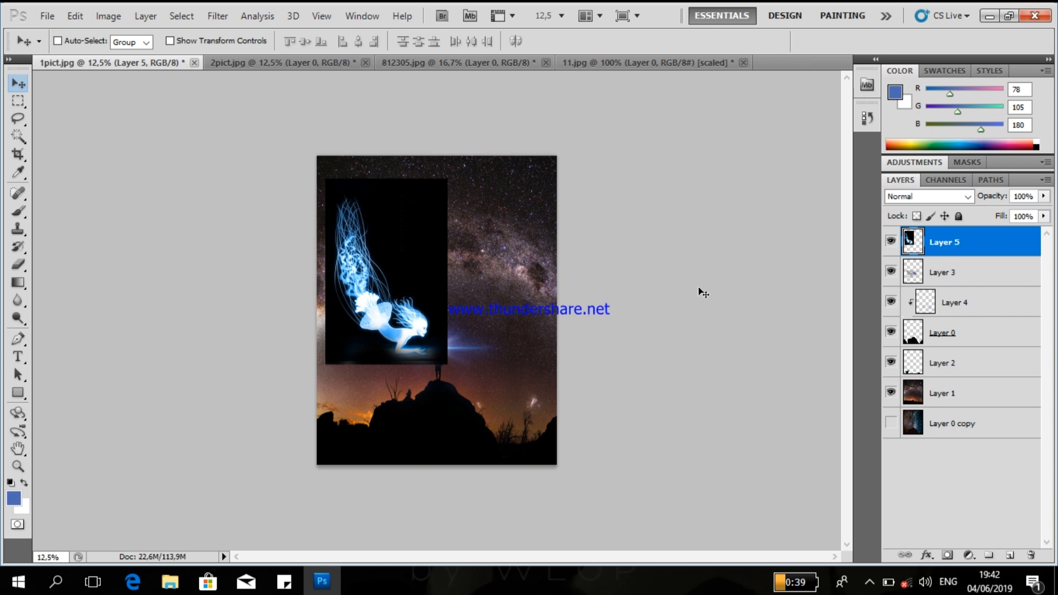
pyautogui.moveTo(407, 312)
pyautogui.mouseDown()
pyautogui.moveTo(356, 320)
pyautogui.moveTo(414, 308)
pyautogui.mouseUp()
# Set the jellyfish woman layer's blend mode to Screen and align her hands with the lens flare
pyautogui.click(936, 197)
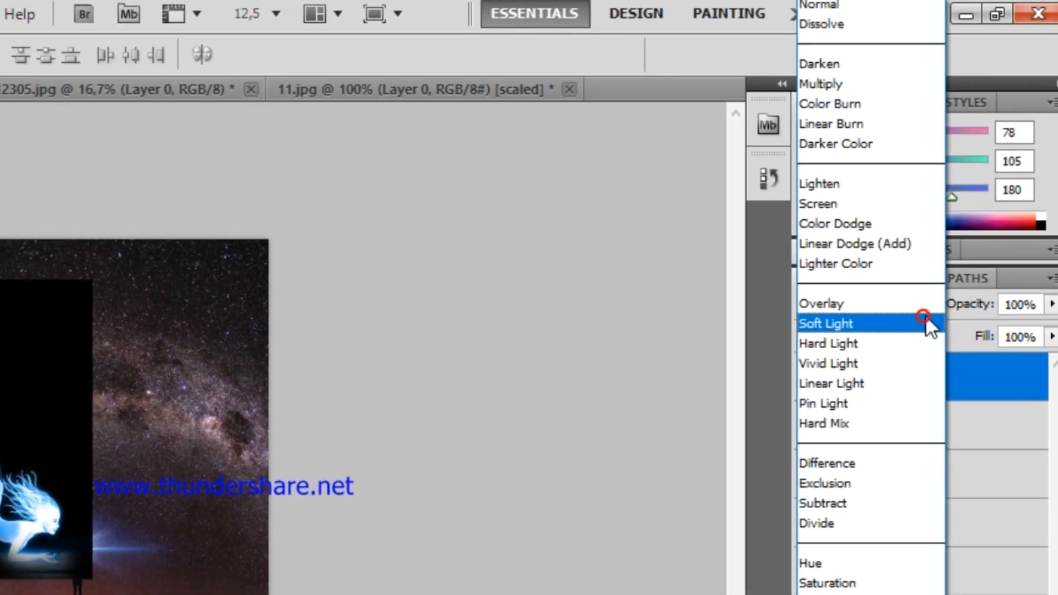
pyautogui.click(870, 218)
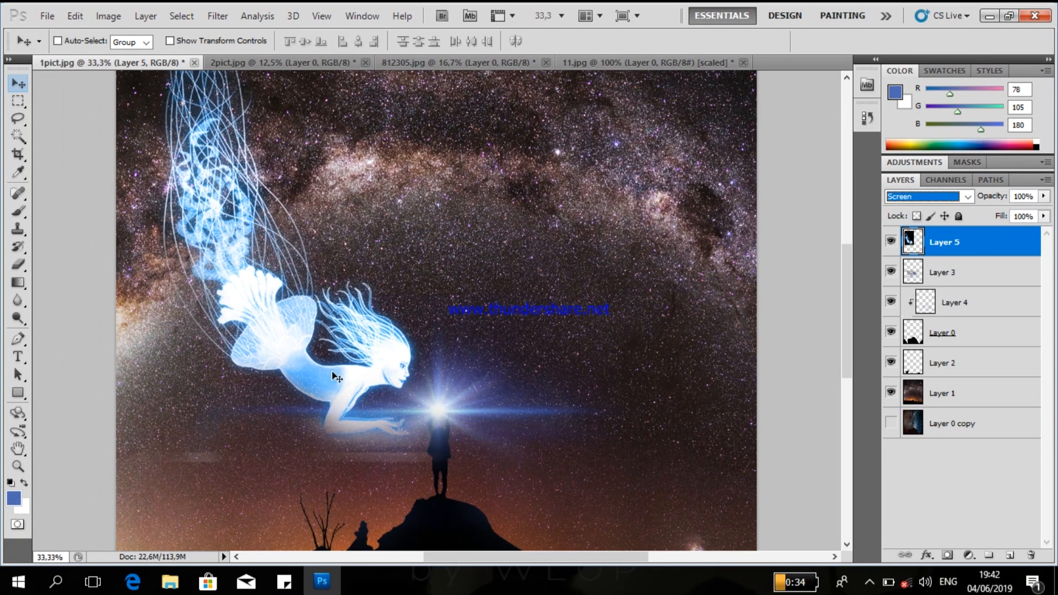
pyautogui.moveTo(332, 376); pyautogui.dragTo(385, 384)
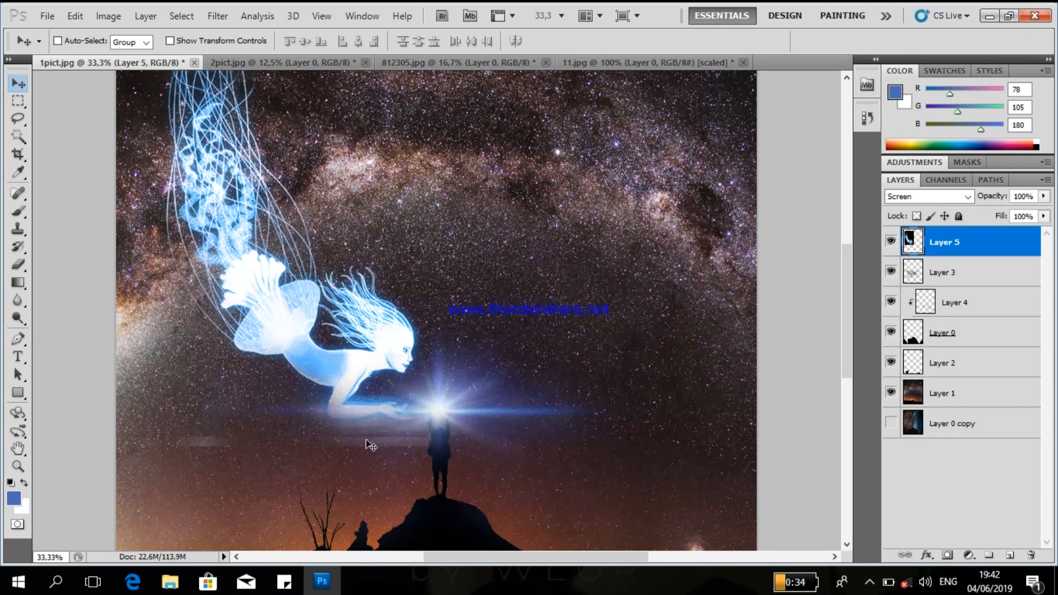
# Erase the leftover faint edge below the woman's hands on Layer 5 with the brush in Clear mode at 45% opacity
pyautogui.click(18, 211)
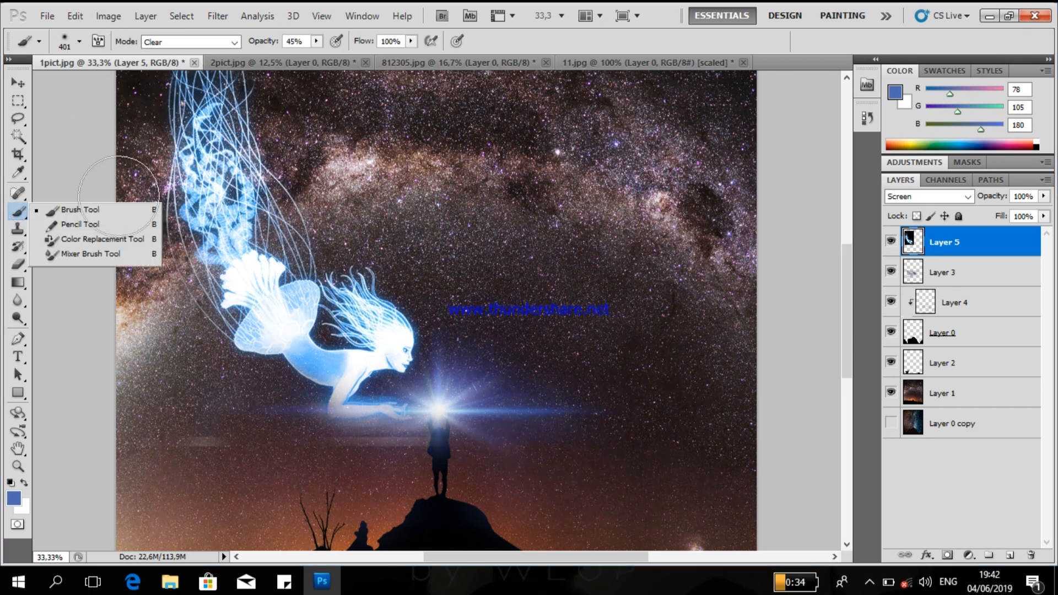
pyautogui.click(91, 210)
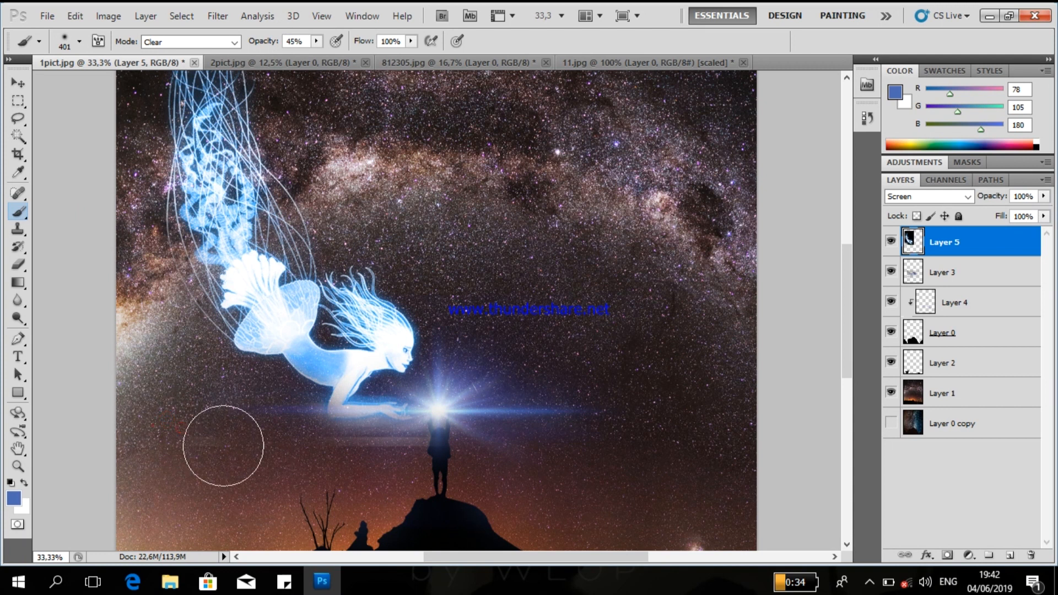
pyautogui.moveTo(389, 489)
pyautogui.mouseDown()
pyautogui.moveTo(405, 471)
pyautogui.moveTo(344, 473)
pyautogui.moveTo(463, 464)
pyautogui.moveTo(347, 453)
pyautogui.moveTo(451, 455)
pyautogui.moveTo(421, 452)
pyautogui.moveTo(394, 469)
pyautogui.moveTo(433, 472)
pyautogui.mouseUp()
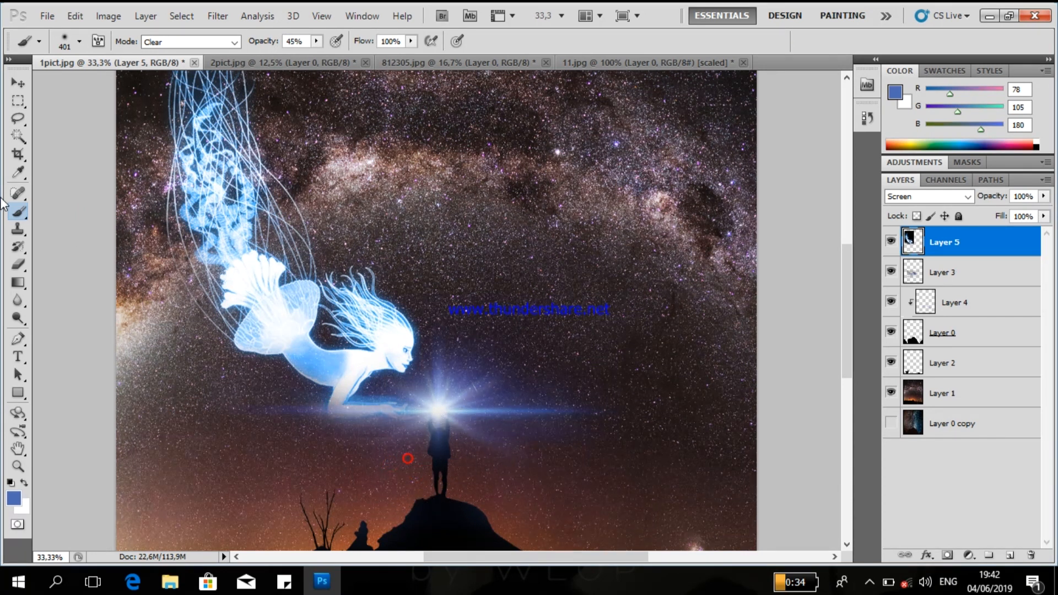
# Reposition the jellyfish woman so her hands reach just below the glow of the lens flare
pyautogui.click(18, 84)
pyautogui.moveTo(374, 312); pyautogui.dragTo(384, 313)
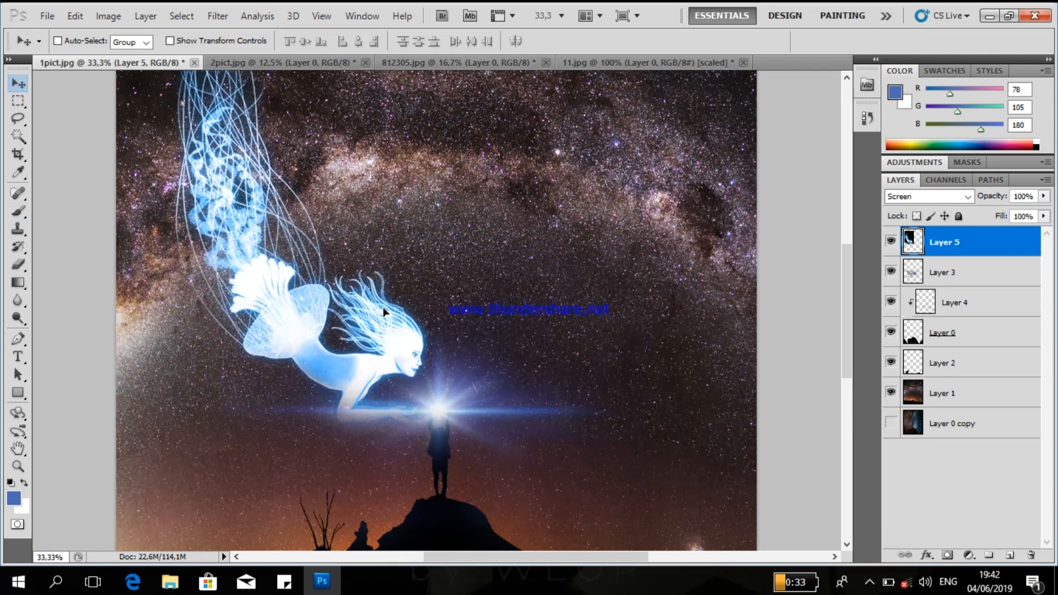
pyautogui.moveTo(414, 355)
pyautogui.mouseDown()
pyautogui.moveTo(378, 352)
pyautogui.moveTo(411, 370)
pyautogui.moveTo(394, 375)
pyautogui.moveTo(407, 372)
pyautogui.mouseUp()
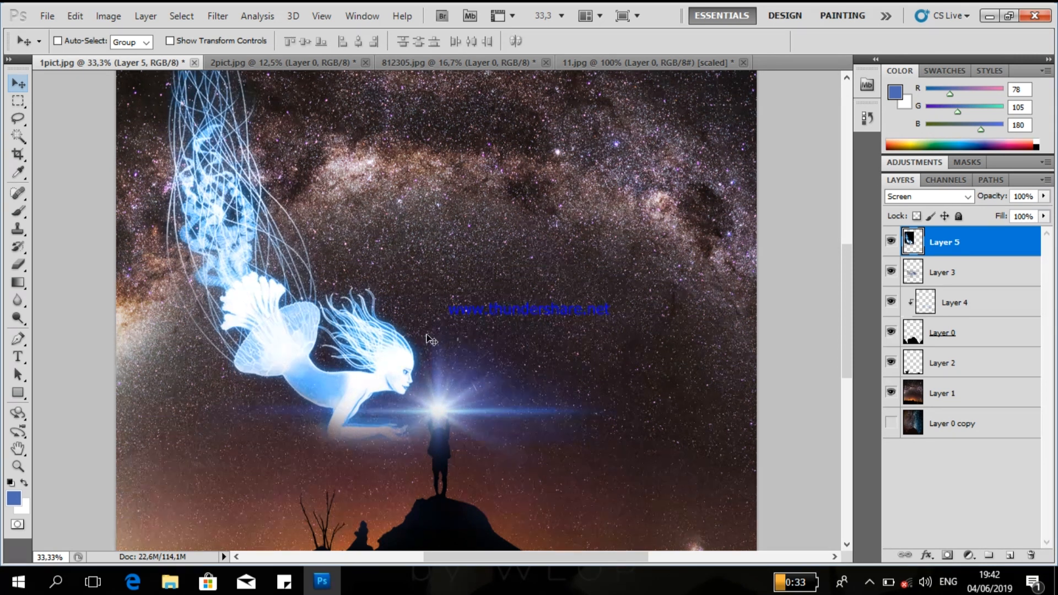
# Open the blue particle image, particle.jpg, from the composite folder
pyautogui.scroll(5, 164, 301)
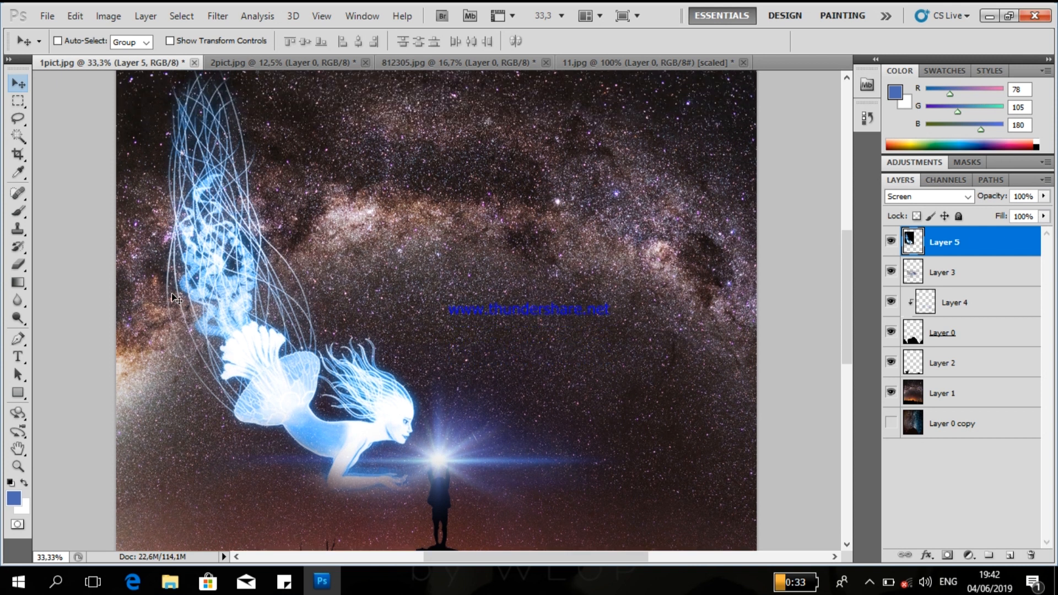
pyautogui.scroll(-3, 182, 299)
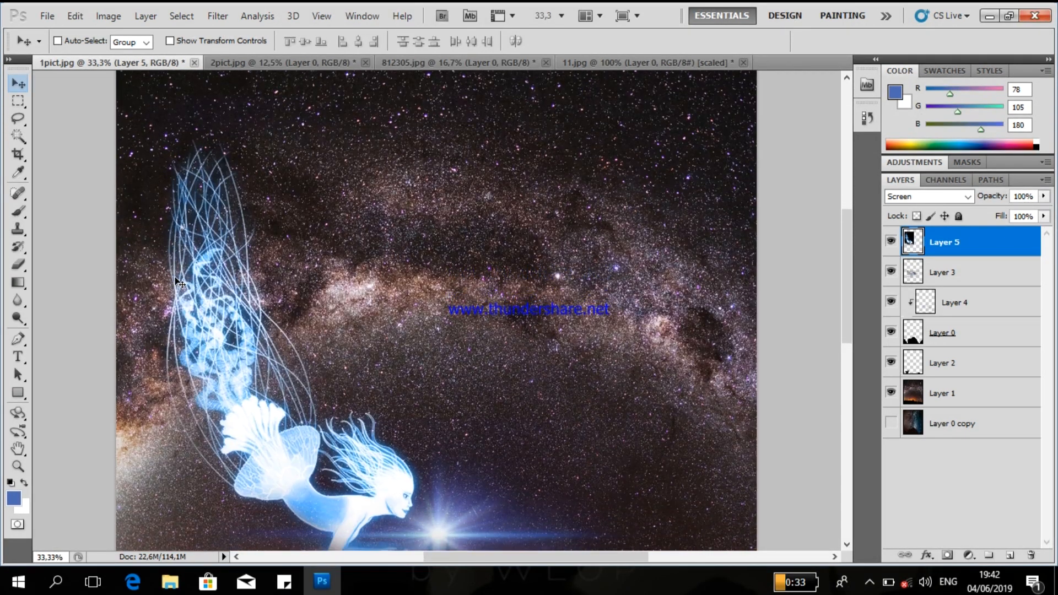
pyautogui.click(37, 18)
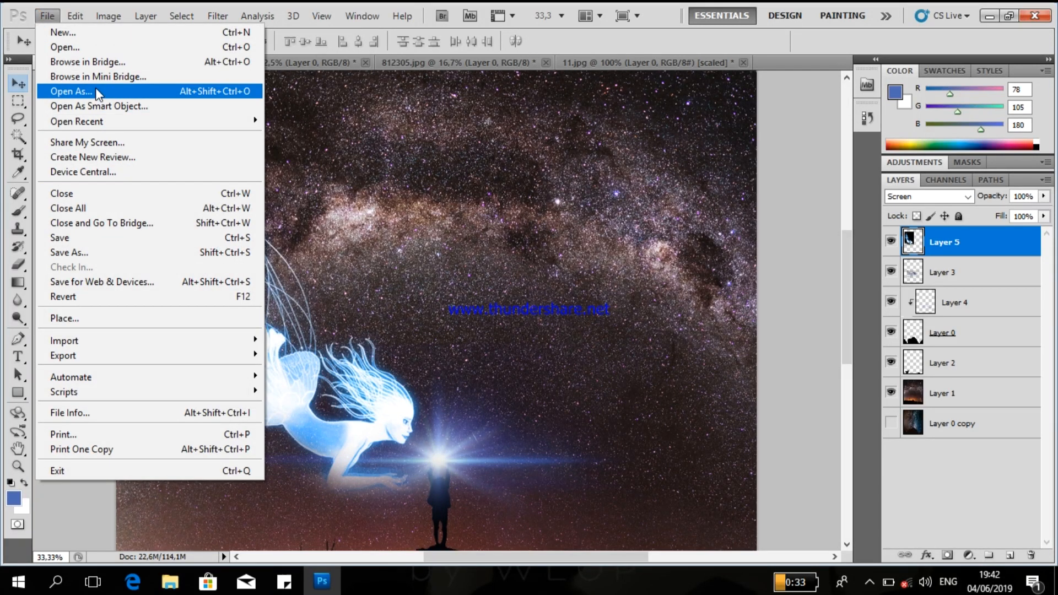
pyautogui.click(91, 48)
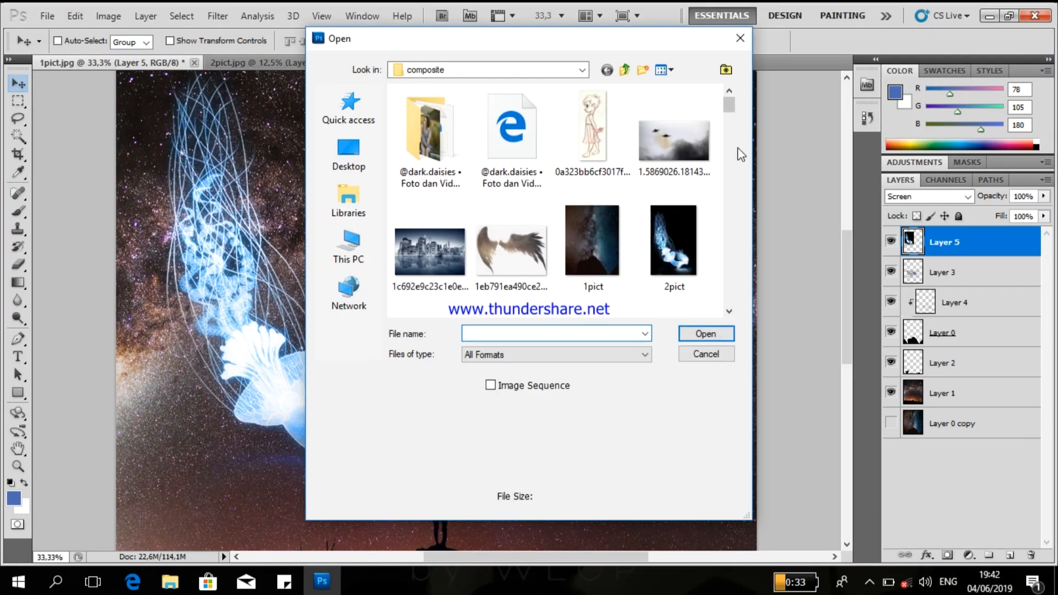
pyautogui.moveTo(732, 101); pyautogui.dragTo(756, 233)
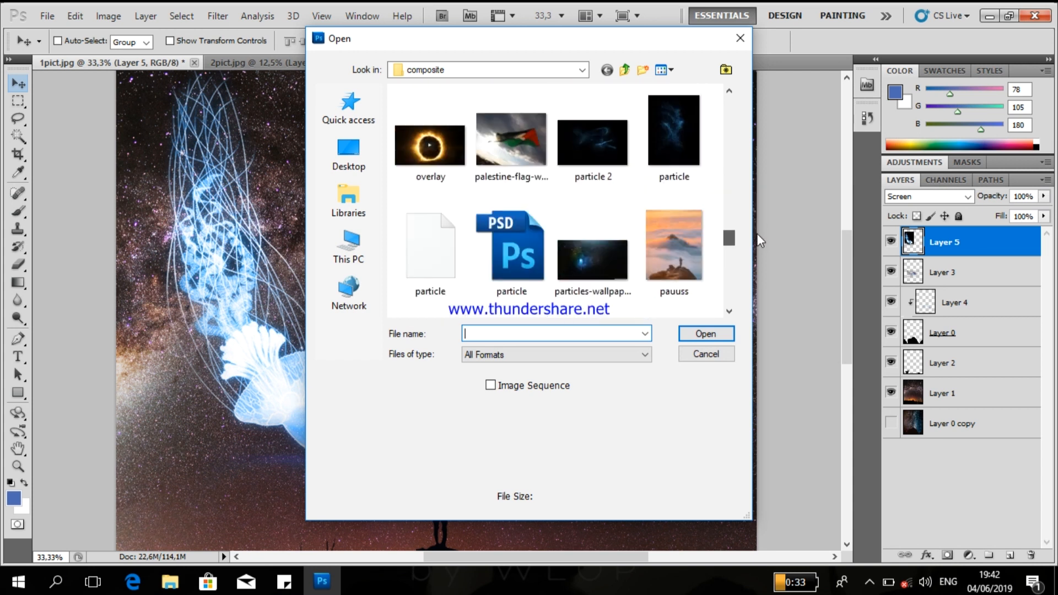
pyautogui.click(683, 168)
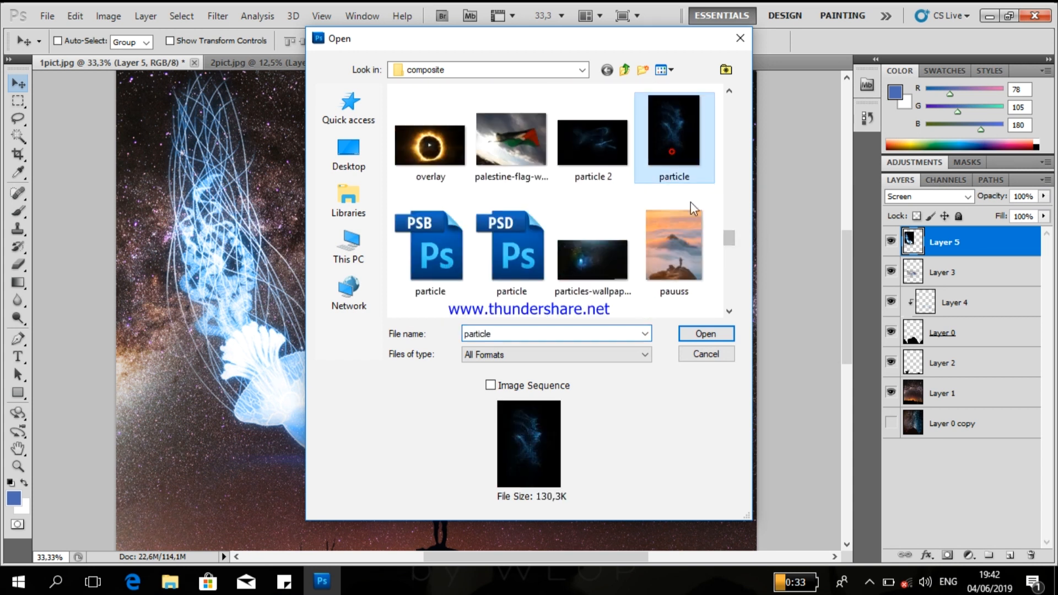
pyautogui.click(692, 336)
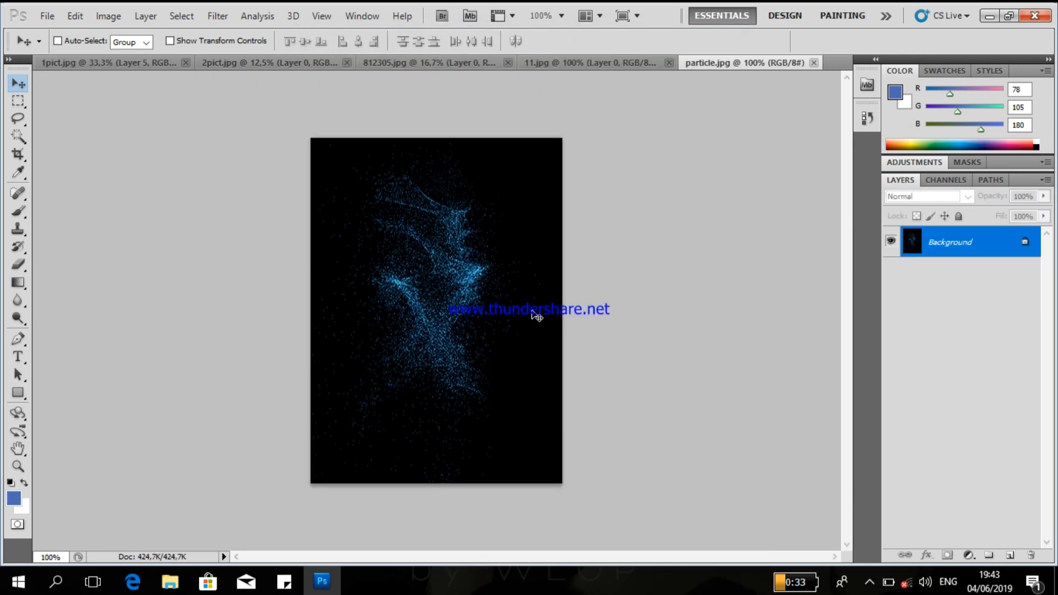
# Unlock the background of particle.jpg and copy it into 1pict.jpg as a new layer above the jellyfish woman
pyautogui.doubleClick(1017, 245)
pyautogui.click(646, 184)
pyautogui.moveTo(443, 333); pyautogui.dragTo(340, 281)
# Enlarge the particle layer to about 342% over the upper jellyfish tentacles and set its blend mode to Screen
pyautogui.hotkey('ctrl', 't')
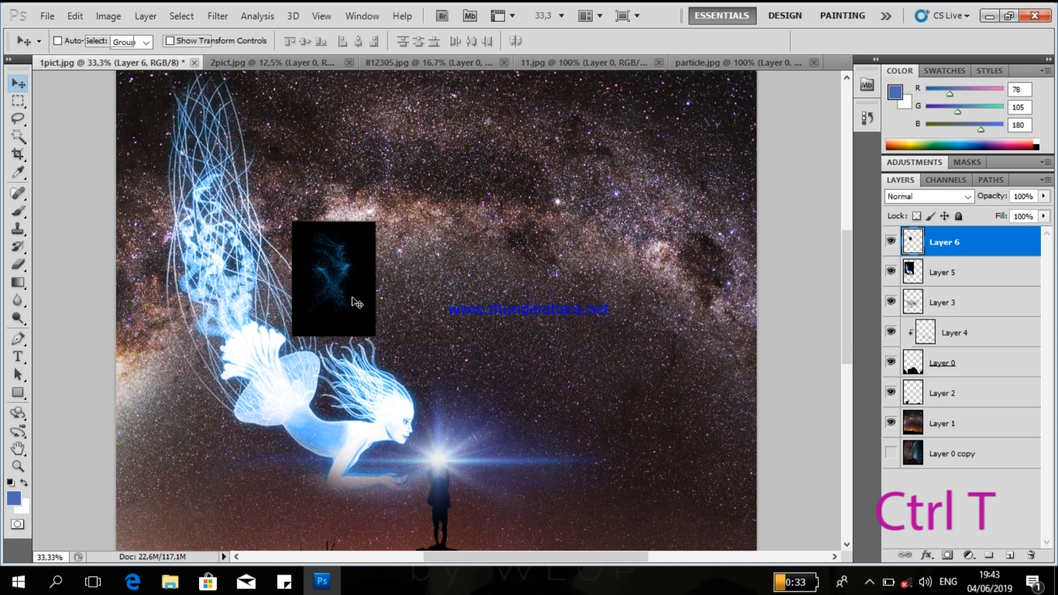
pyautogui.moveTo(376, 336); pyautogui.dragTo(576, 548)
pyautogui.moveTo(464, 394); pyautogui.dragTo(252, 201)
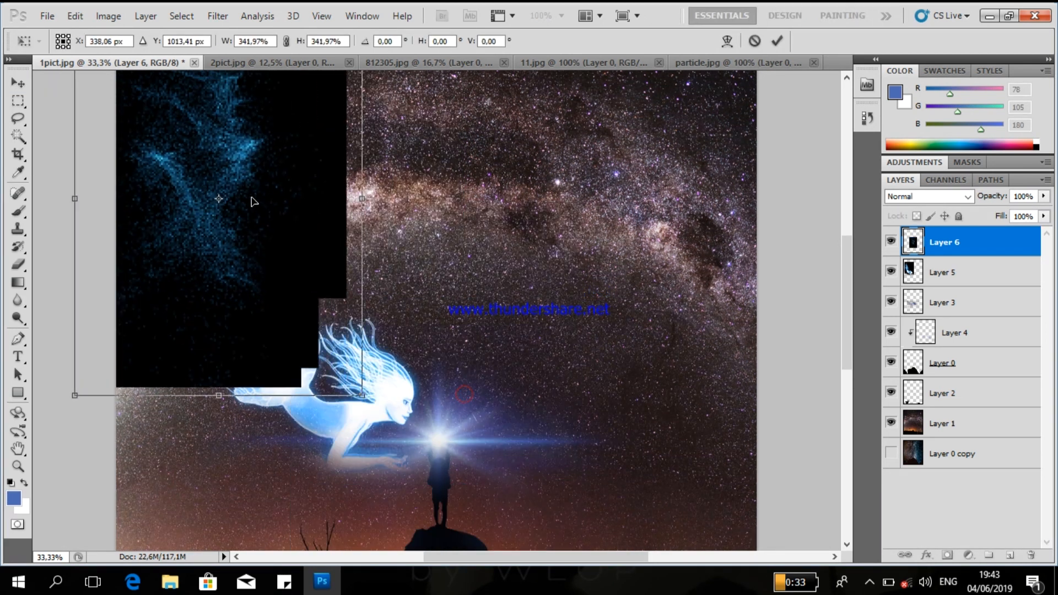
pyautogui.click(774, 40)
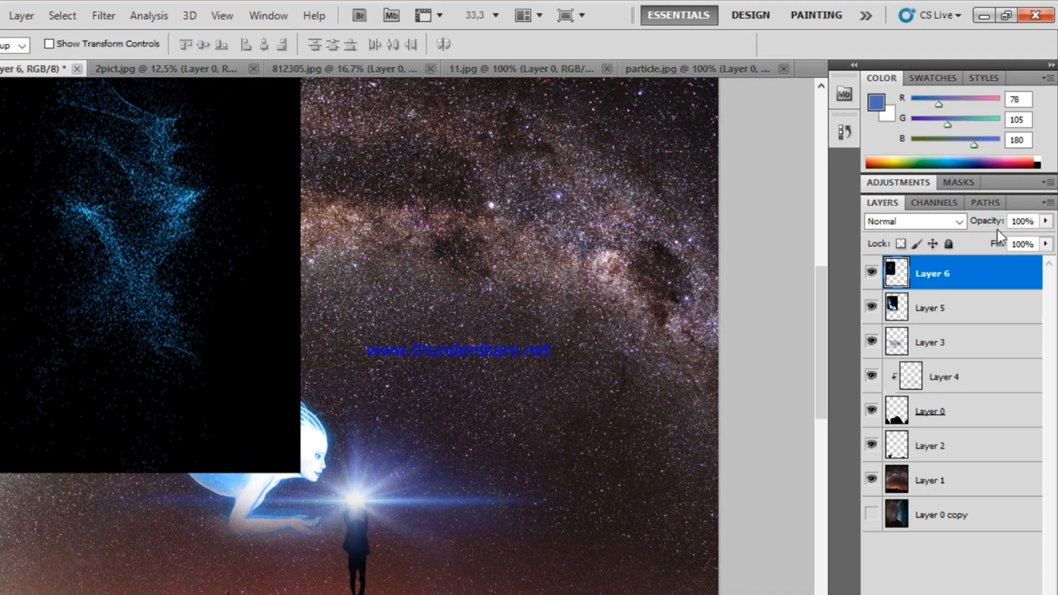
pyautogui.click(968, 196)
pyautogui.click(868, 212)
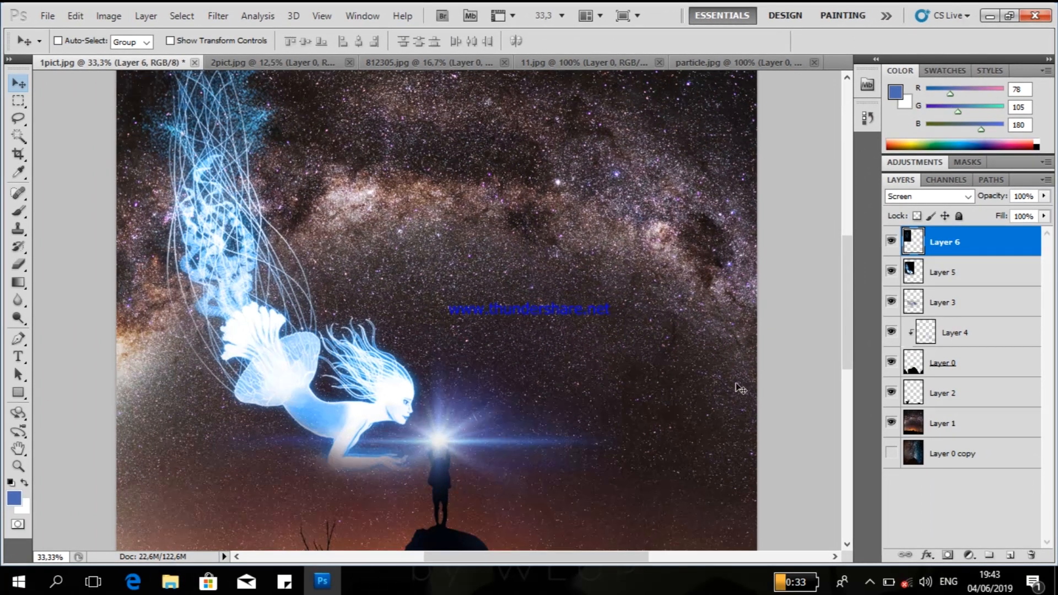
# Duplicate the particle layer, Layer 6, and offset one set of particles upward to extend the trail above the tentacles
pyautogui.scroll(3, 19, 320)
pyautogui.scroll(1, 271, 257)
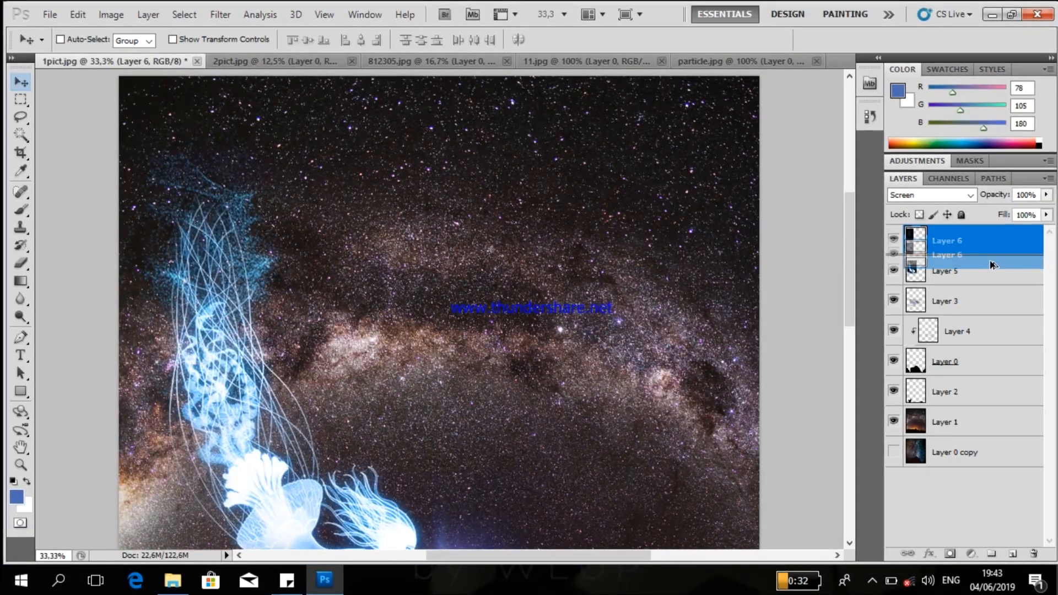
pyautogui.hotkey('ctrl', 'j')
pyautogui.moveTo(181, 281); pyautogui.dragTo(238, 244)
pyautogui.scroll(2, 239, 232)
pyautogui.scroll(-2, 238, 244)
pyautogui.scroll(-5, 238, 244)
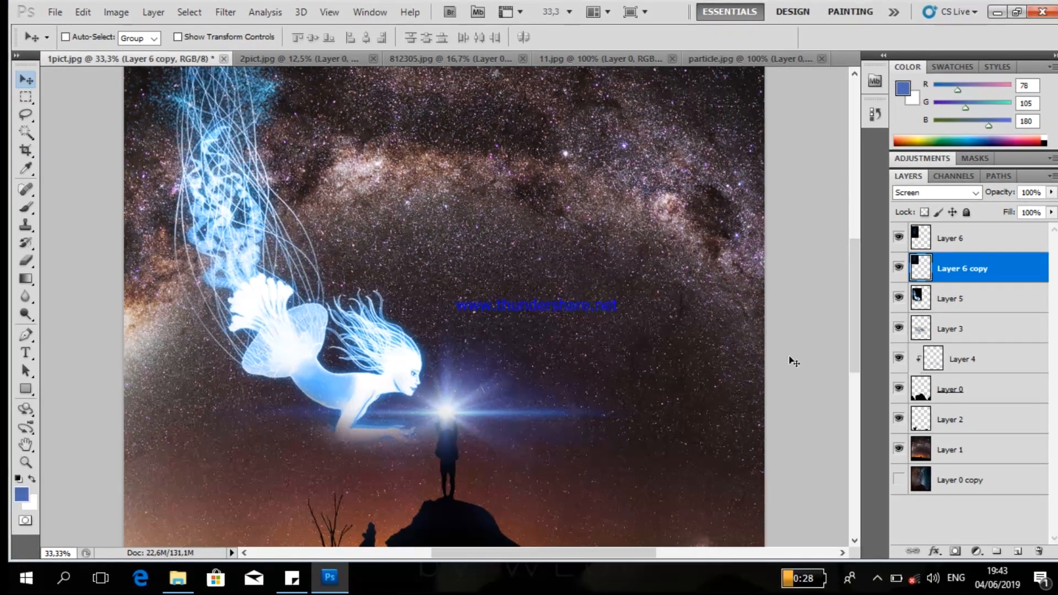
pyautogui.hotkey('ctrl', '-')
pyautogui.hotkey('ctrl', '-')
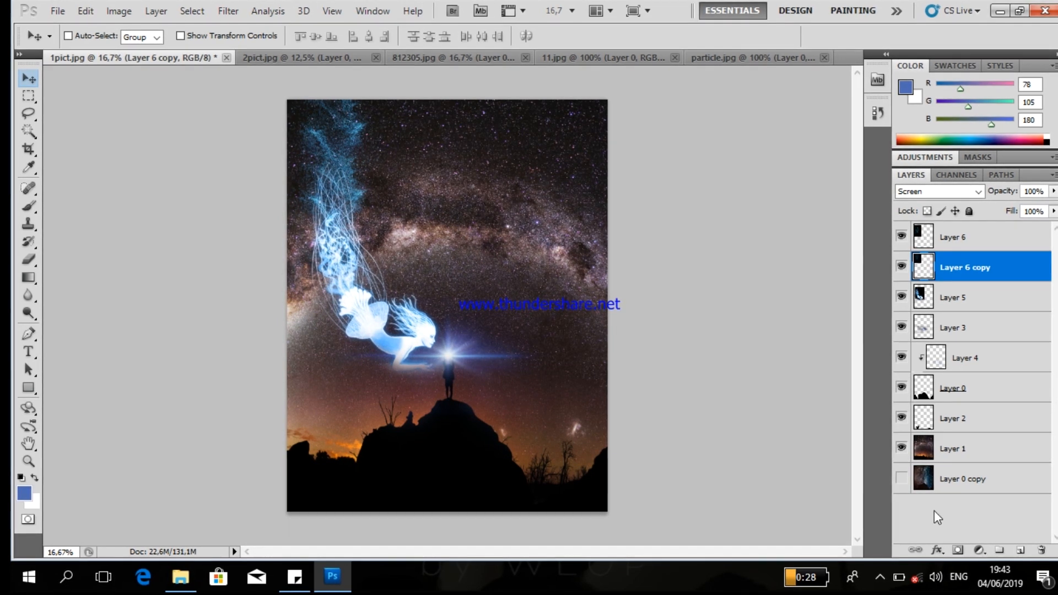
# Duplicate the sky layer, Layer 1, beneath itself and shift the hue of the upper Layer 1 to +180
pyautogui.click(952, 449)
pyautogui.moveTo(953, 451); pyautogui.dragTo(960, 468)
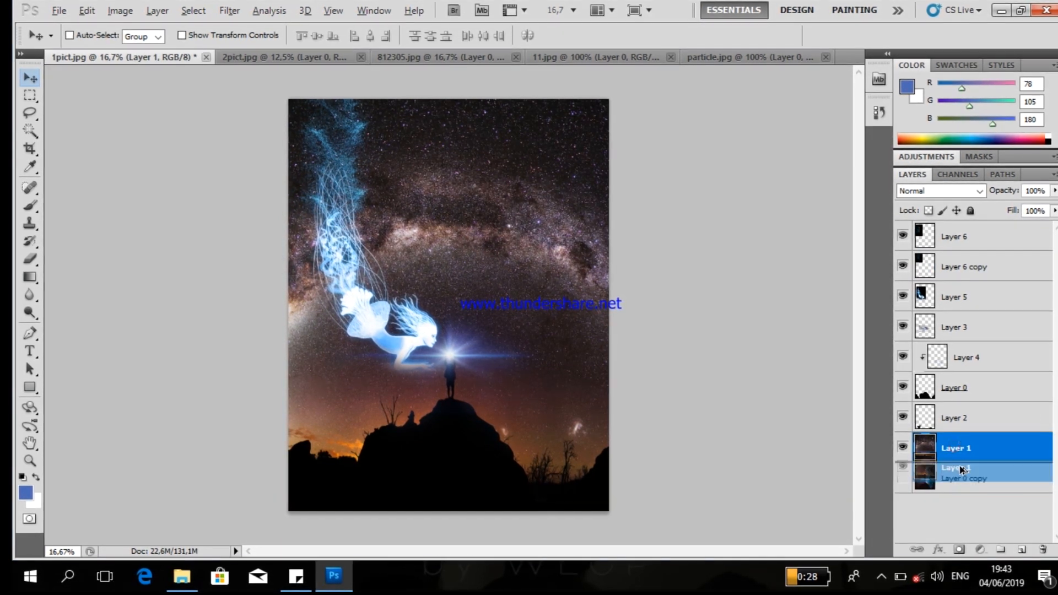
pyautogui.click(959, 447)
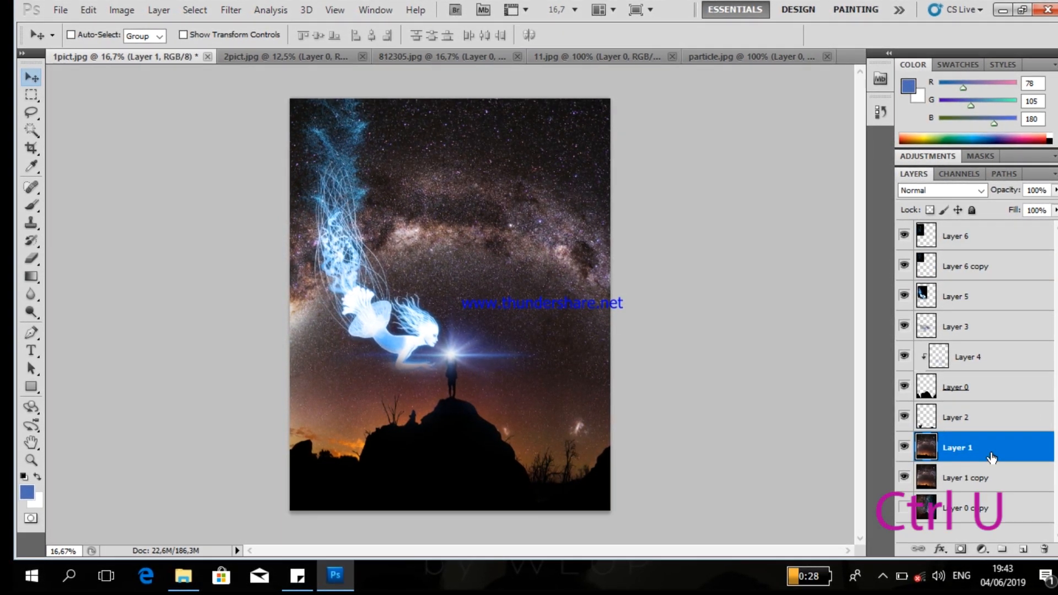
pyautogui.hotkey('ctrl', 'u')
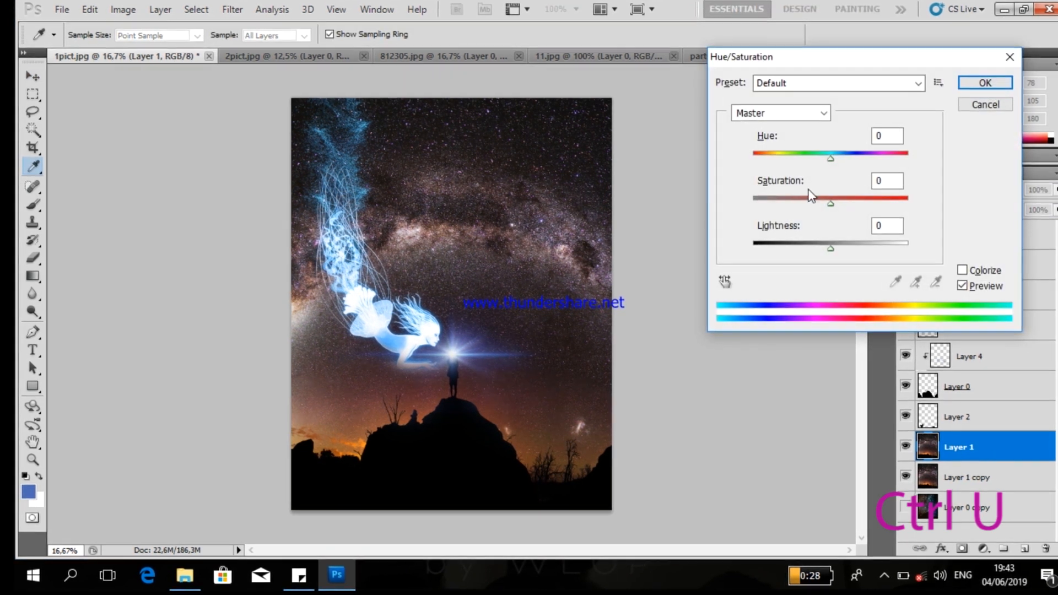
pyautogui.moveTo(832, 158); pyautogui.dragTo(955, 183)
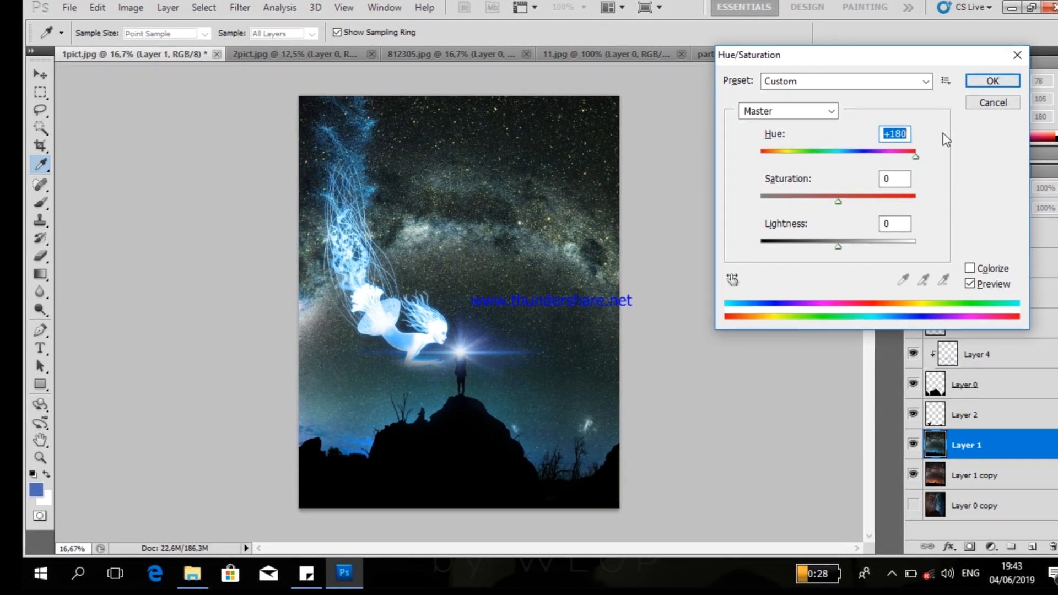
pyautogui.click(992, 81)
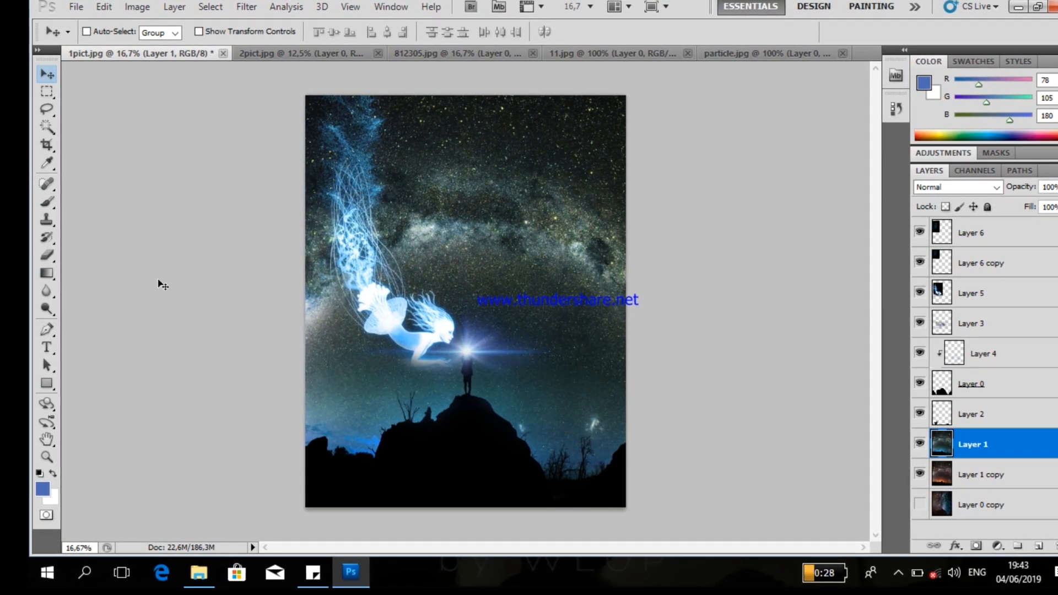
# Erase the blue sky on Layer 1 around the horizon and Milky Way centre with a soft 618 px brush in Clear mode at 45% opacity
pyautogui.click(53, 204)
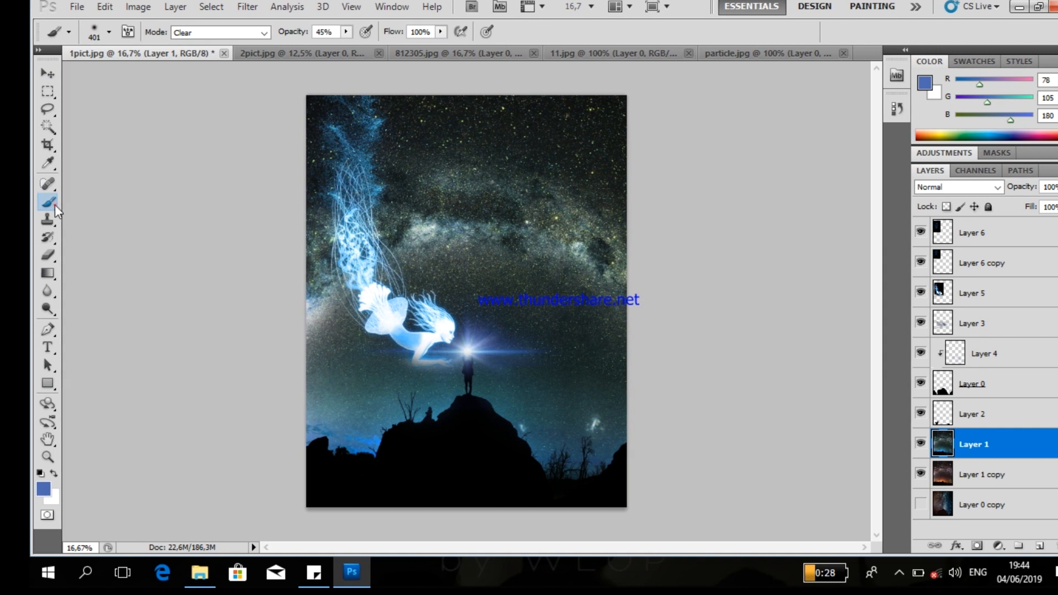
pyautogui.click(263, 32)
pyautogui.click(187, 84)
pyautogui.click(110, 32)
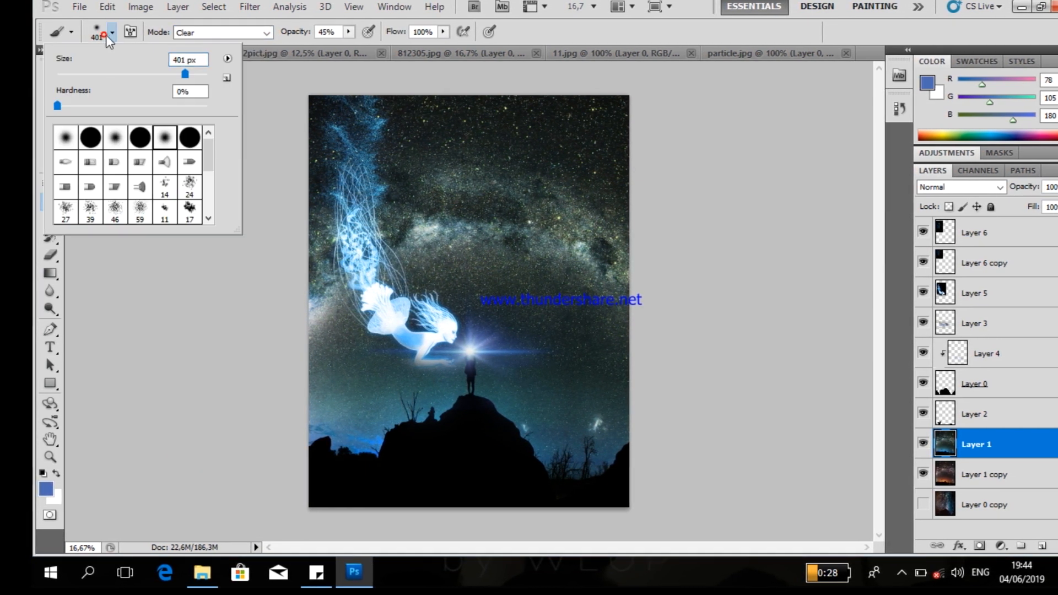
pyautogui.moveTo(201, 77); pyautogui.dragTo(189, 75)
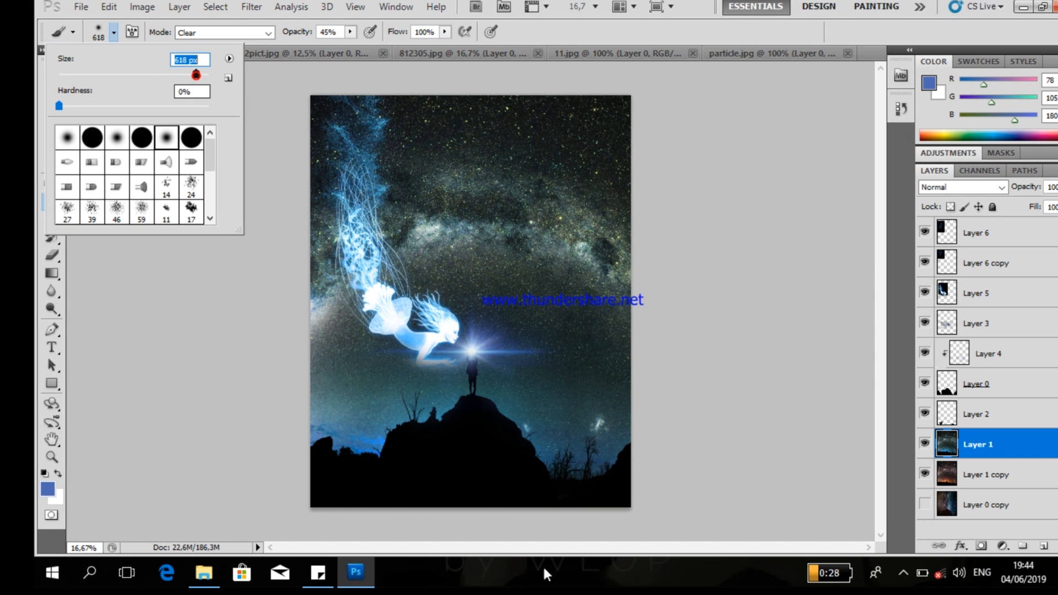
pyautogui.click(353, 444)
pyautogui.moveTo(356, 444)
pyautogui.mouseDown()
pyautogui.moveTo(330, 450)
pyautogui.moveTo(461, 424)
pyautogui.moveTo(359, 442)
pyautogui.moveTo(430, 412)
pyautogui.moveTo(527, 435)
pyautogui.moveTo(607, 484)
pyautogui.moveTo(521, 466)
pyautogui.moveTo(485, 439)
pyautogui.moveTo(674, 377)
pyautogui.moveTo(575, 410)
pyautogui.moveTo(527, 403)
pyautogui.moveTo(598, 392)
pyautogui.moveTo(633, 297)
pyautogui.moveTo(609, 333)
pyautogui.moveTo(581, 342)
pyautogui.moveTo(606, 235)
pyautogui.moveTo(555, 140)
pyautogui.moveTo(614, 207)
pyautogui.moveTo(540, 107)
pyautogui.moveTo(540, 208)
pyautogui.moveTo(518, 190)
pyautogui.moveTo(465, 234)
pyautogui.moveTo(446, 227)
pyautogui.moveTo(520, 193)
pyautogui.moveTo(460, 232)
pyautogui.moveTo(567, 114)
pyautogui.moveTo(554, 209)
pyautogui.moveTo(606, 241)
pyautogui.moveTo(590, 284)
pyautogui.moveTo(436, 148)
pyautogui.moveTo(426, 115)
pyautogui.moveTo(413, 195)
pyautogui.moveTo(445, 233)
pyautogui.moveTo(504, 201)
pyautogui.moveTo(561, 304)
pyautogui.moveTo(545, 364)
pyautogui.mouseUp()
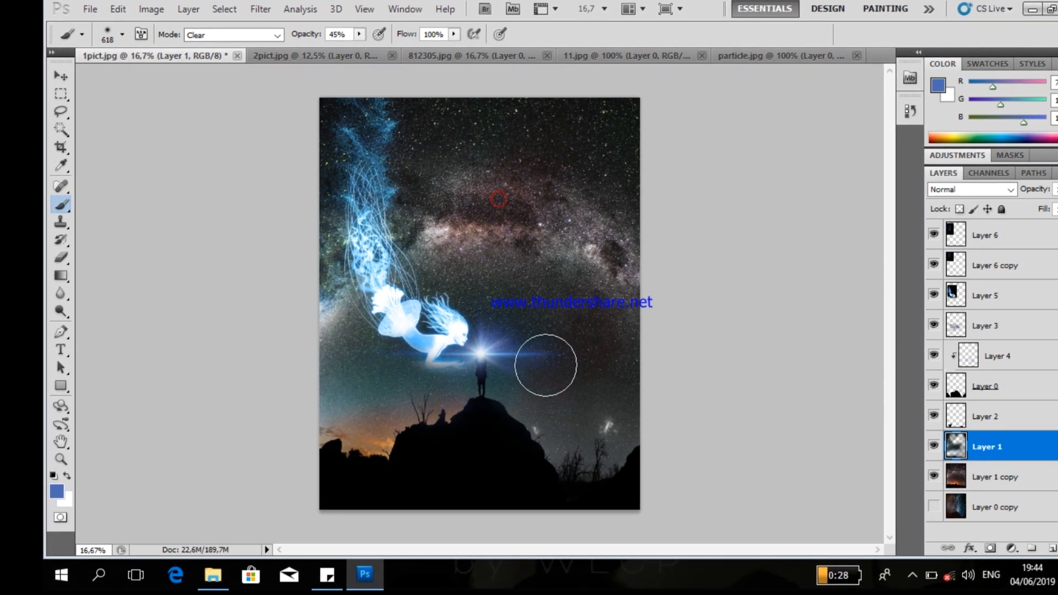
pyautogui.moveTo(464, 409)
pyautogui.mouseDown()
pyautogui.moveTo(523, 355)
pyautogui.moveTo(562, 465)
pyautogui.moveTo(582, 483)
pyautogui.moveTo(314, 393)
pyautogui.moveTo(443, 413)
pyautogui.moveTo(372, 426)
pyautogui.moveTo(626, 387)
pyautogui.moveTo(633, 350)
pyautogui.moveTo(607, 255)
pyautogui.moveTo(586, 243)
pyautogui.mouseUp()
pyautogui.moveTo(480, 385)
pyautogui.mouseDown()
pyautogui.moveTo(512, 334)
pyautogui.moveTo(499, 357)
pyautogui.moveTo(531, 359)
pyautogui.moveTo(534, 348)
pyautogui.moveTo(503, 347)
pyautogui.moveTo(506, 307)
pyautogui.moveTo(511, 362)
pyautogui.moveTo(495, 314)
pyautogui.moveTo(518, 378)
pyautogui.moveTo(492, 279)
pyautogui.mouseUp()
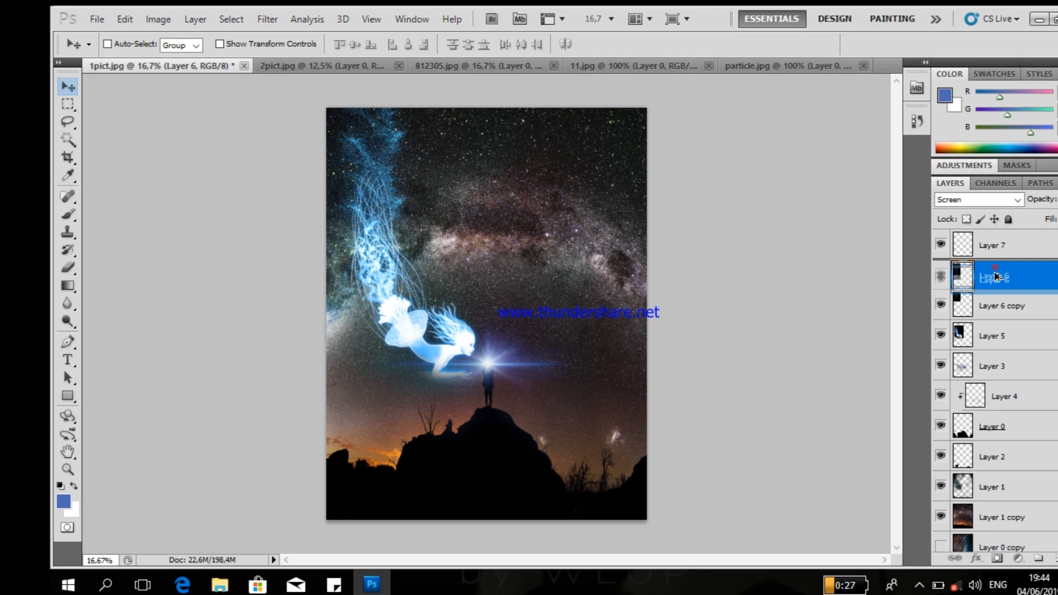
# Duplicate Layer 6 twice to thicken the particle trail, placing the newest copy just above the jellyfish woman's hair
pyautogui.moveTo(995, 276); pyautogui.dragTo(995, 280)
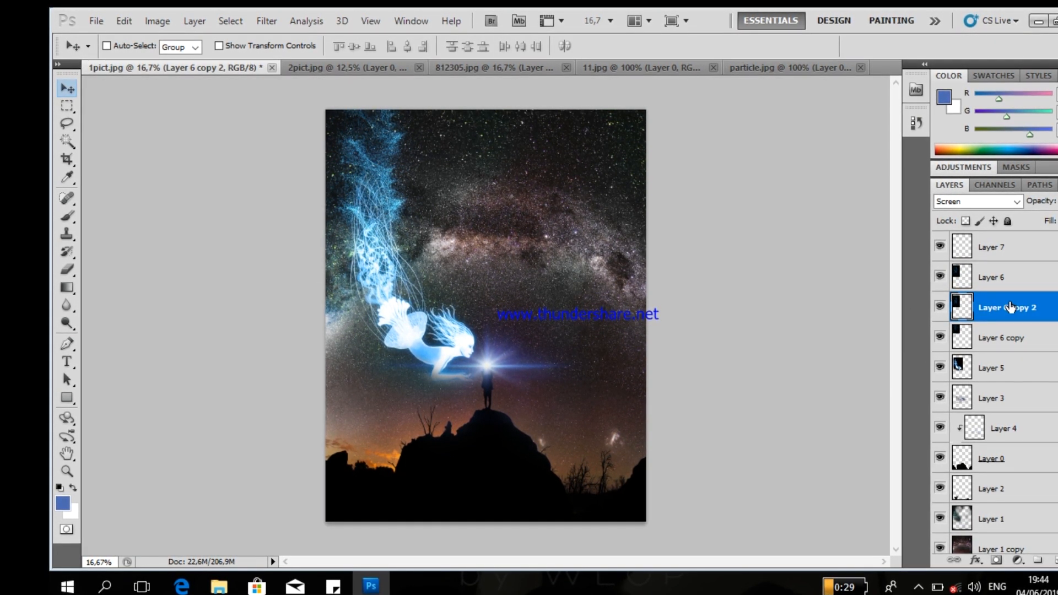
pyautogui.click(992, 278)
pyautogui.moveTo(994, 278); pyautogui.dragTo(995, 280)
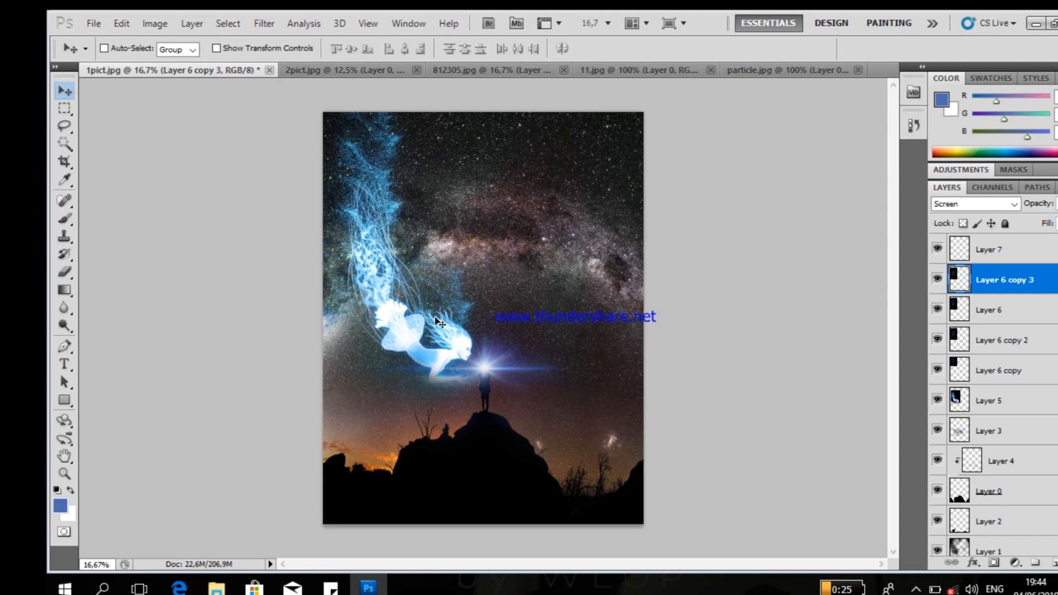
pyautogui.press('q')
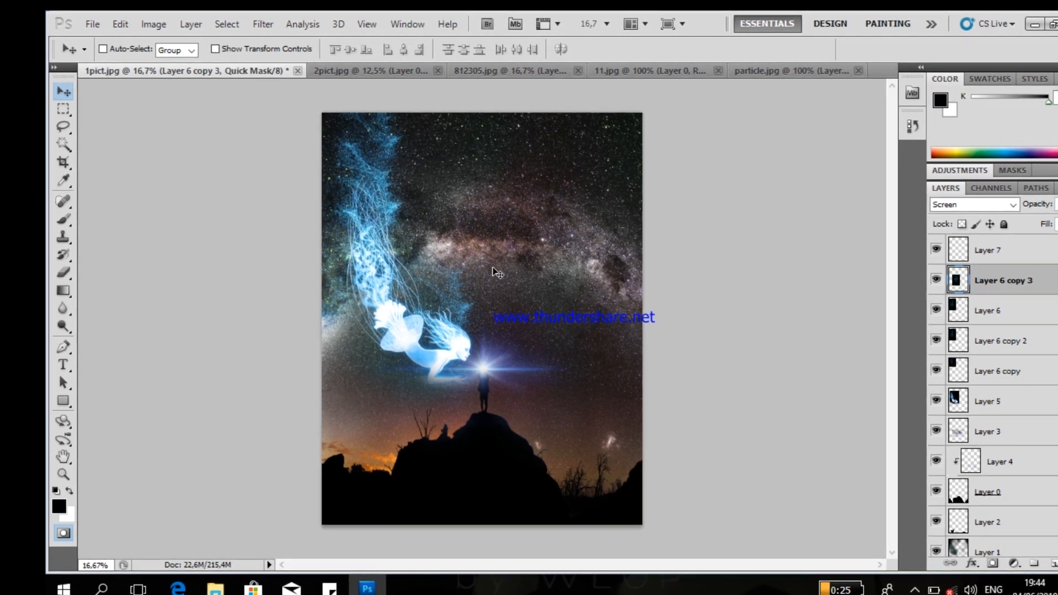
pyautogui.hotkey('ctrl', 't')
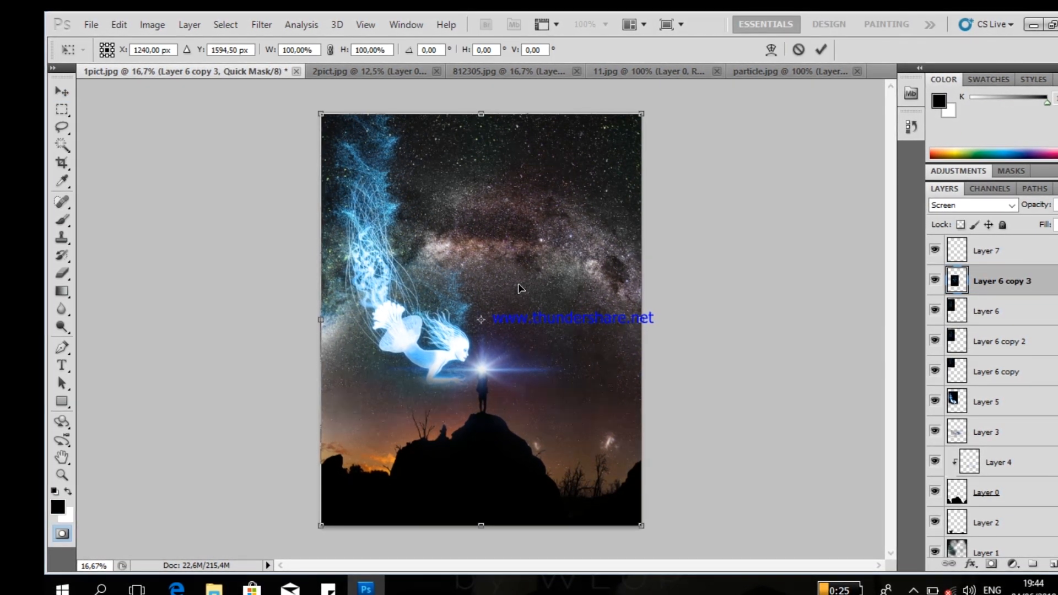
pyautogui.click(797, 51)
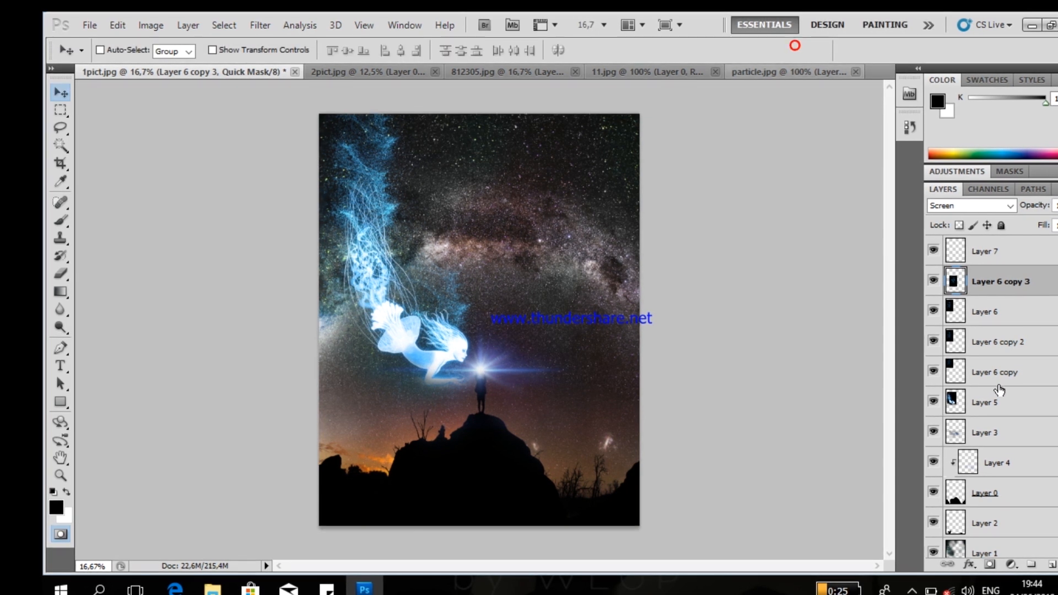
pyautogui.doubleClick(1016, 281)
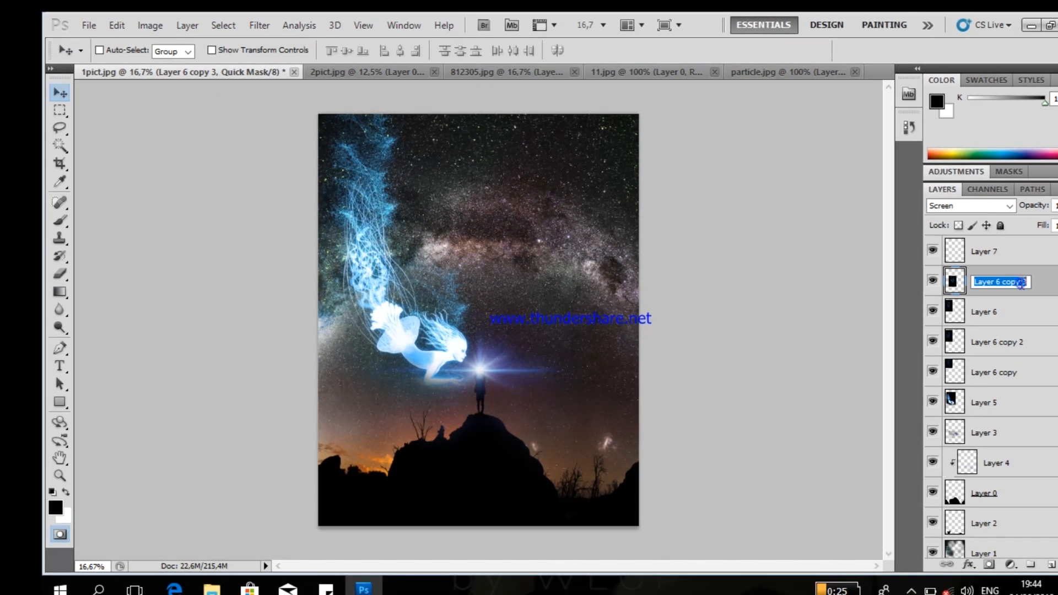
pyautogui.doubleClick(1051, 284)
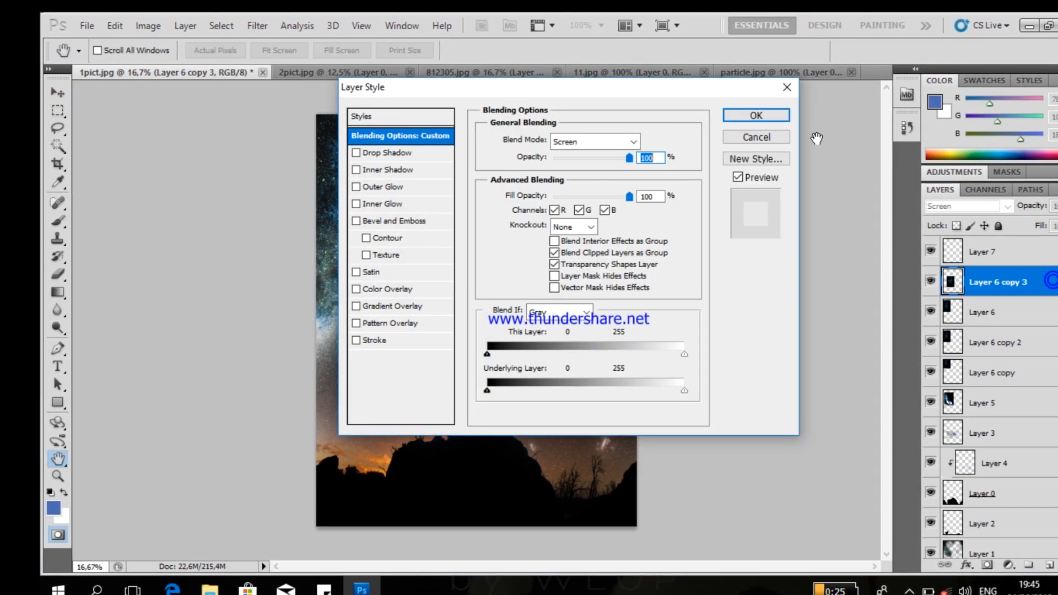
pyautogui.click(758, 141)
# Rotate Layer 6 copy 3 by about -38° and shift it onto the lower tentacles beside the woman's hair
pyautogui.hotkey('ctrl', 't')
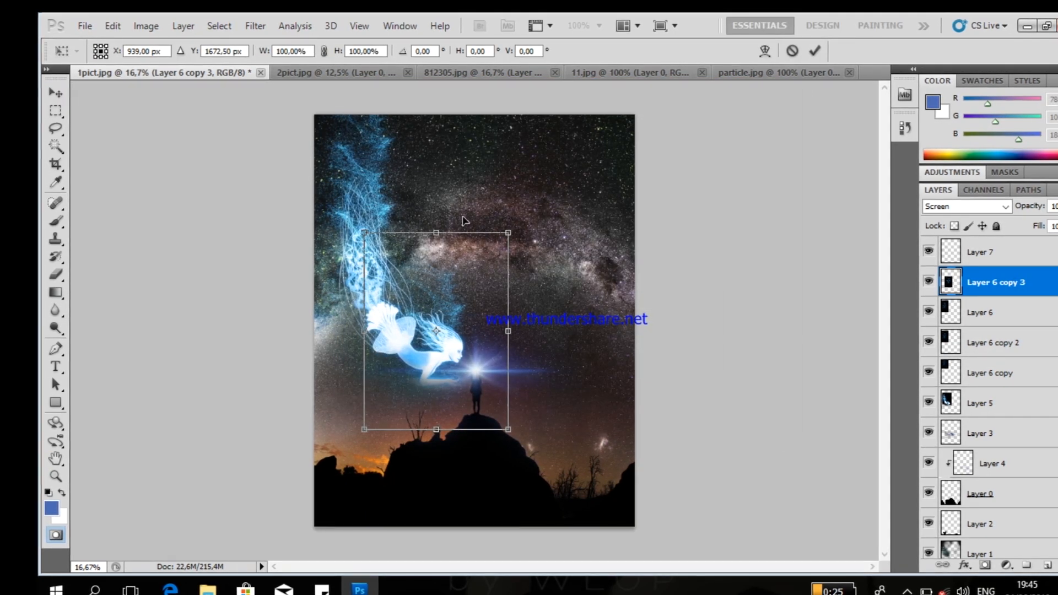
pyautogui.moveTo(521, 233); pyautogui.dragTo(435, 212)
pyautogui.moveTo(416, 317); pyautogui.dragTo(395, 306)
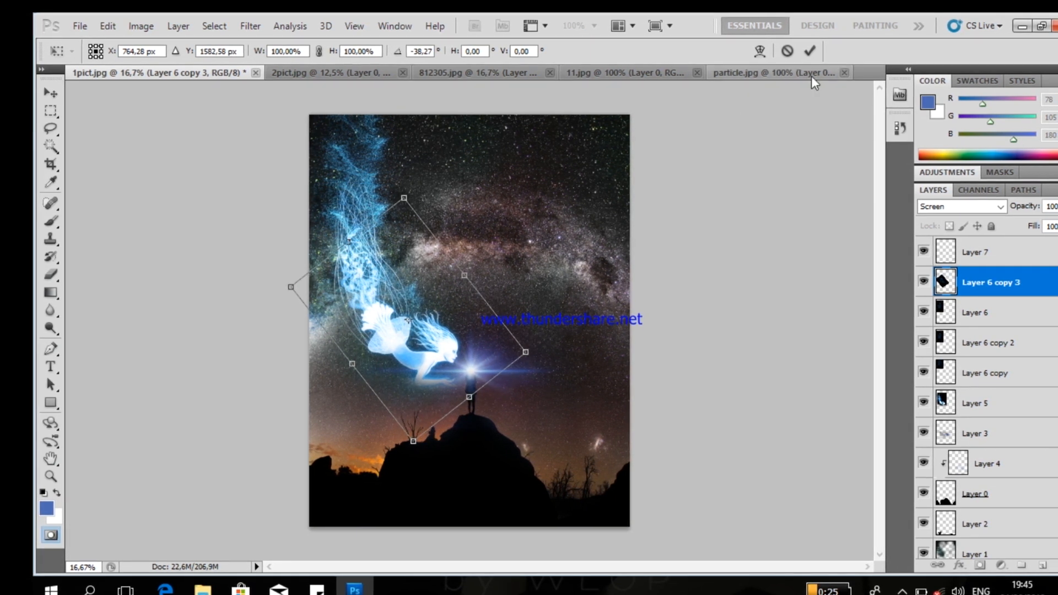
pyautogui.click(809, 50)
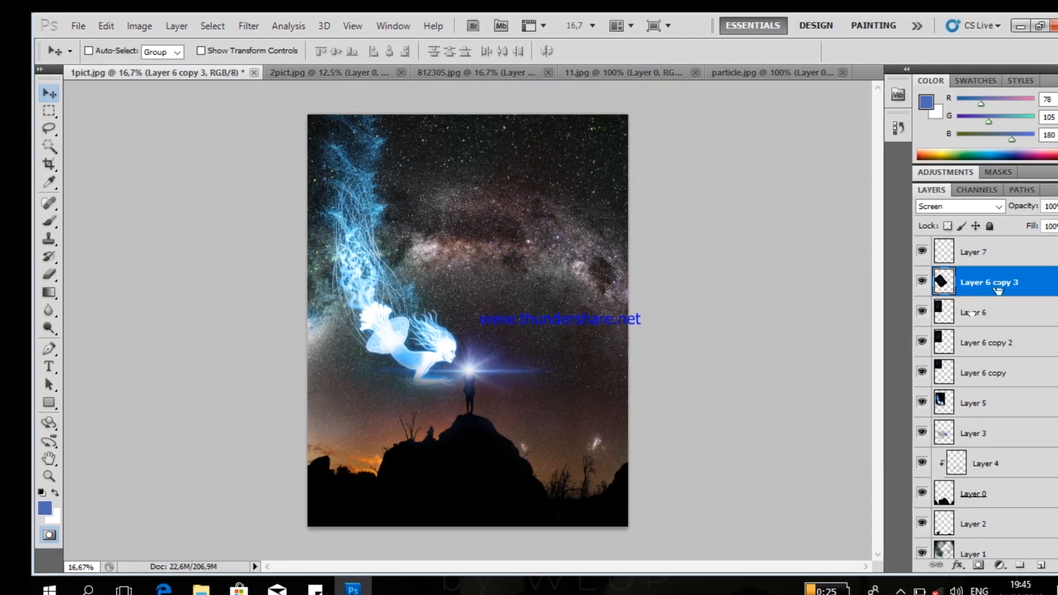
# Set the brush to Normal mode at a size of 911 px and dab it over the jellyfish woman on Layer 6 copy 3
pyautogui.click(47, 220)
pyautogui.click(262, 51)
pyautogui.click(187, 64)
pyautogui.click(107, 50)
pyautogui.doubleClick(182, 78)
pyautogui.write('911')
pyautogui.press('Return')
pyautogui.click(405, 336)
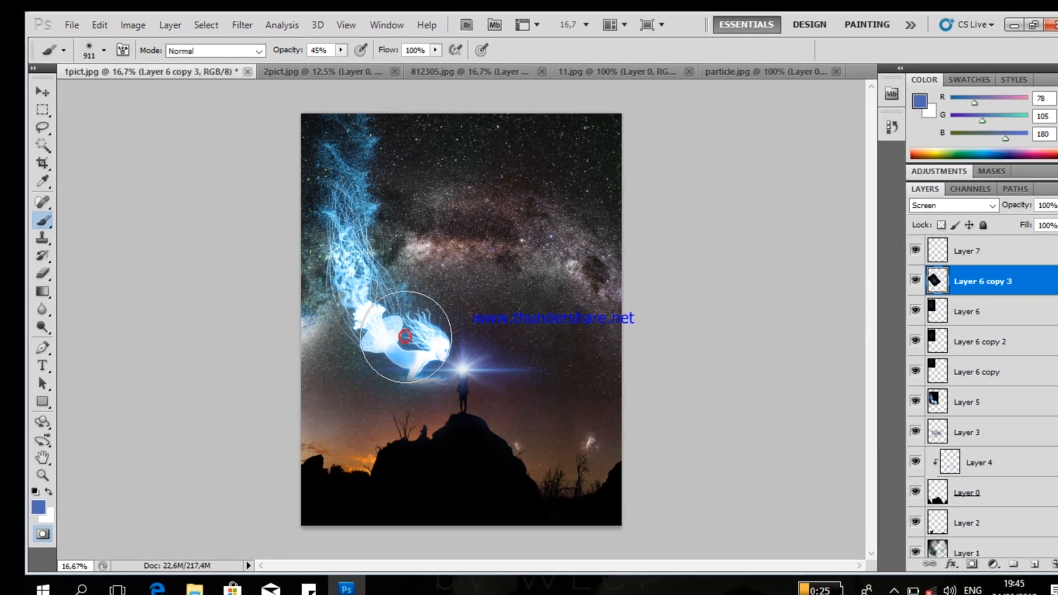
# Paint a light blue glow (RGB 85, 191, 245) over the jellyfish woman and towards the lens flare on Layer 6 copy 3
pyautogui.click(35, 506)
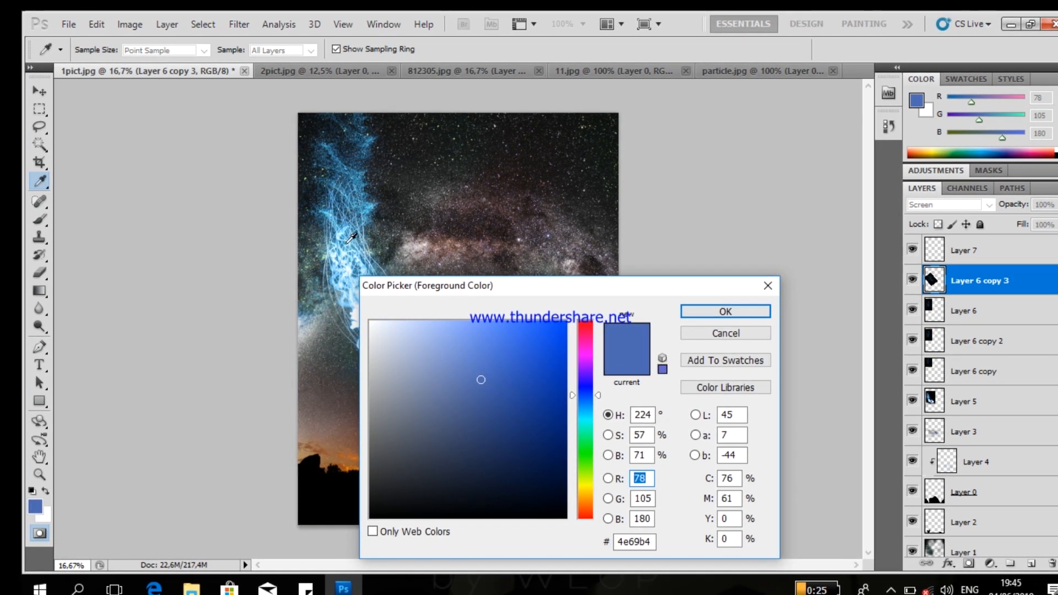
pyautogui.click(351, 205)
pyautogui.click(498, 333)
pyautogui.moveTo(499, 333)
pyautogui.mouseDown()
pyautogui.moveTo(487, 331)
pyautogui.moveTo(495, 327)
pyautogui.mouseUp()
pyautogui.click(716, 308)
pyautogui.press('b')
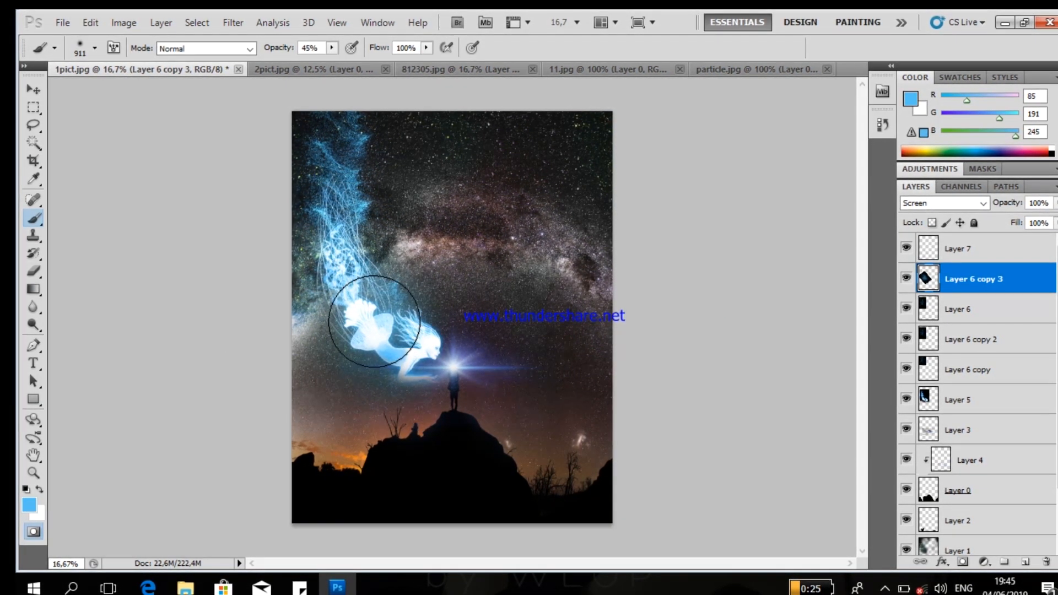
pyautogui.click(370, 312)
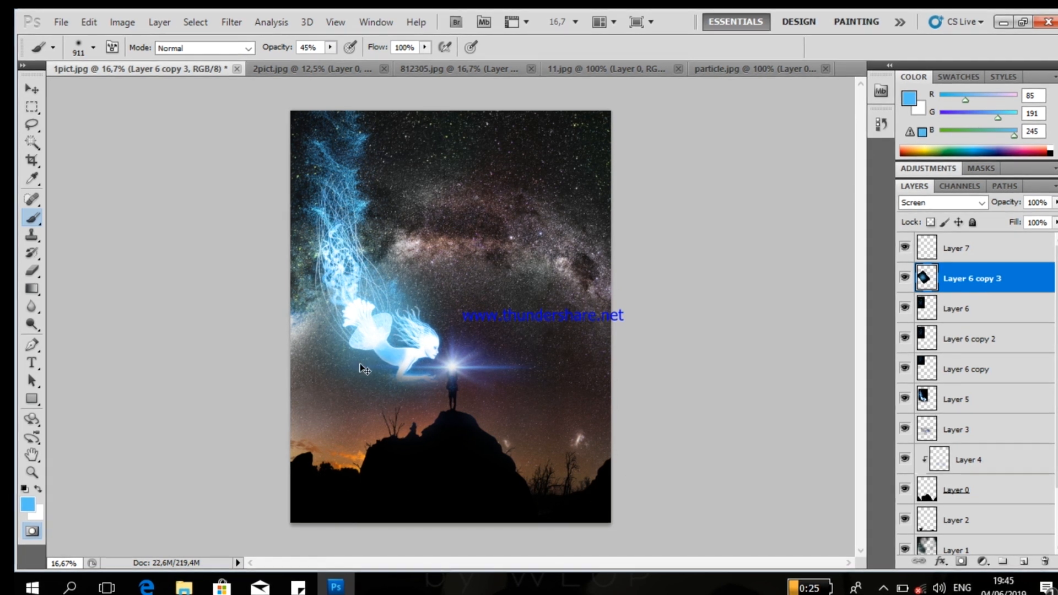
pyautogui.click(438, 346)
pyautogui.click(439, 348)
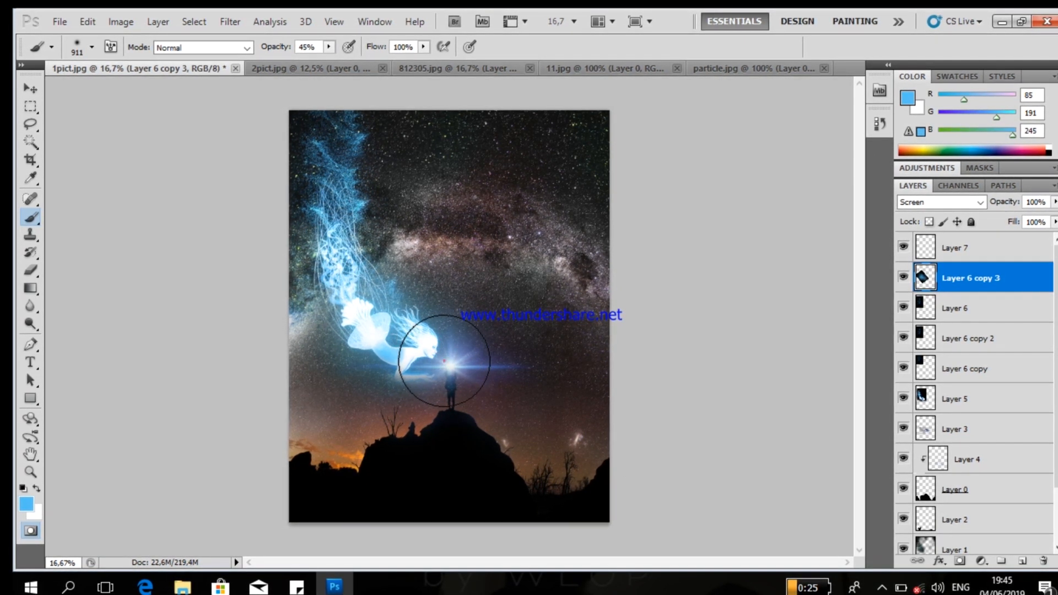
pyautogui.click(422, 369)
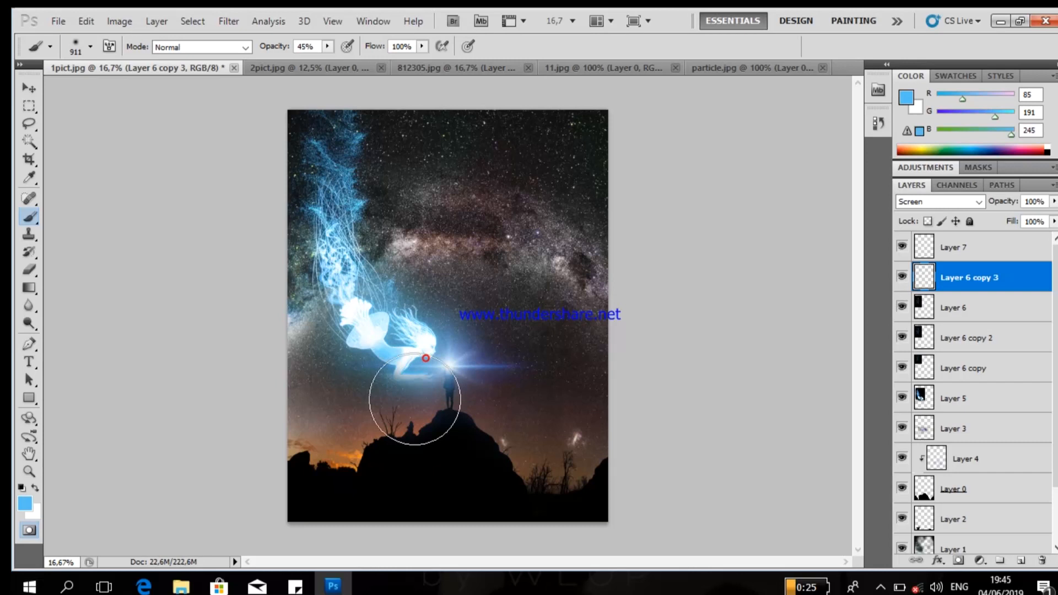
# Delete the empty Layer 7 at the top of the layer stack
pyautogui.click(27, 87)
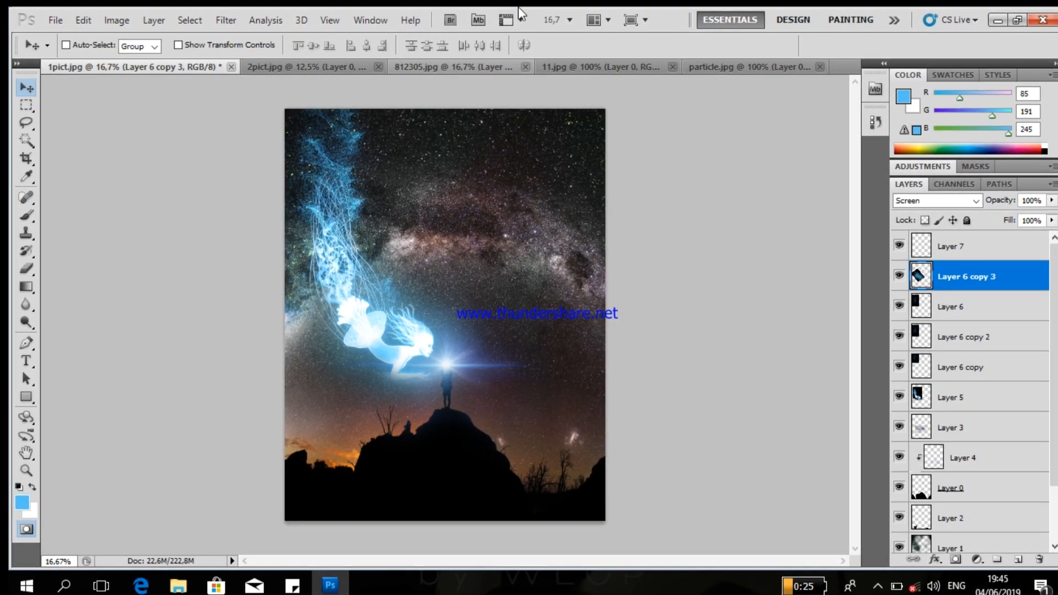
pyautogui.click(974, 237)
pyautogui.press('d')
pyautogui.press('x')
pyautogui.press('q')
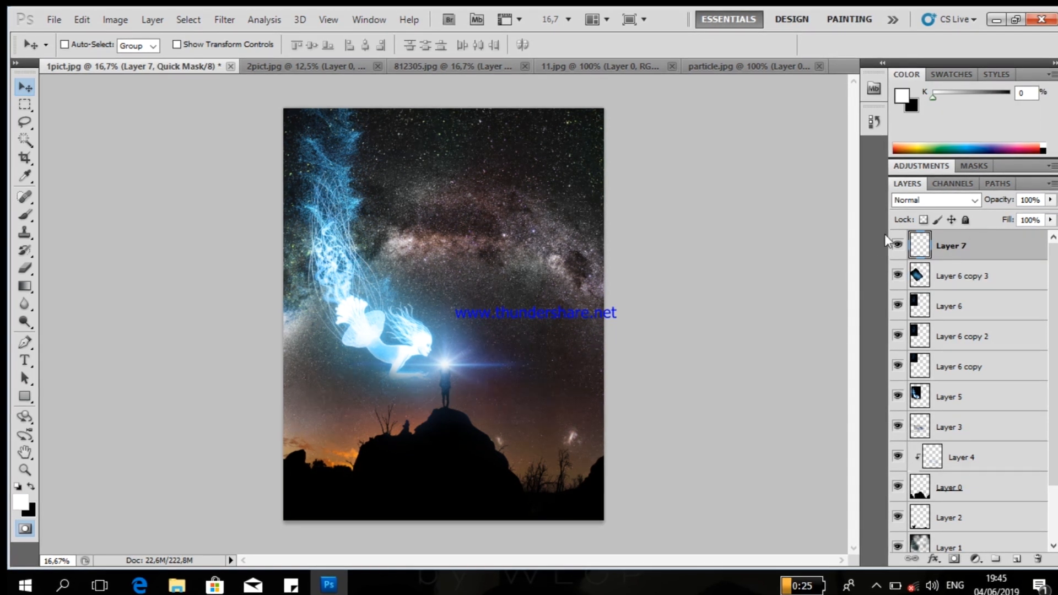
pyautogui.click(898, 244)
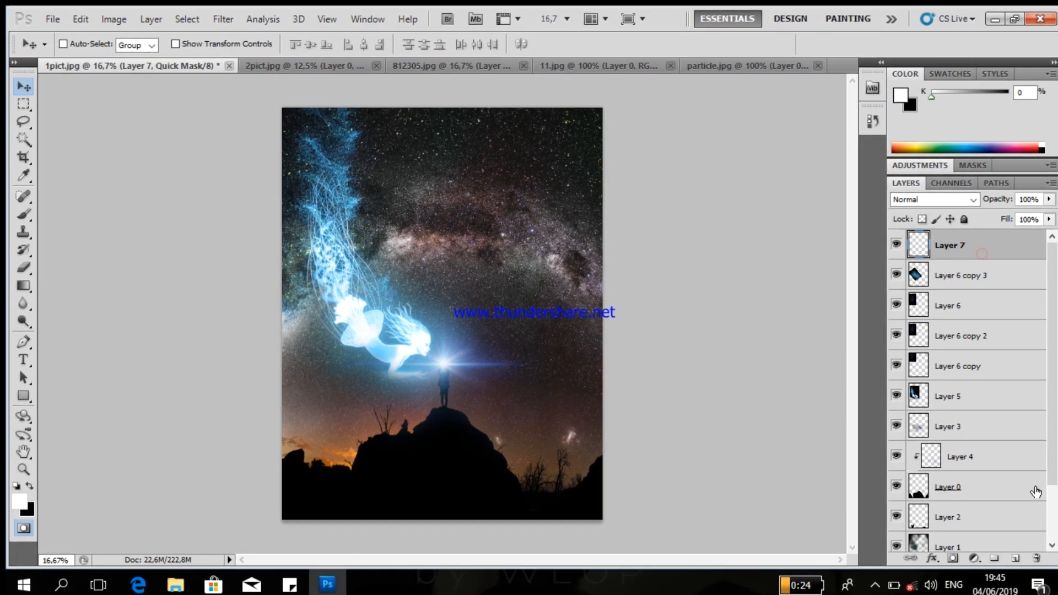
pyautogui.click(1034, 558)
pyautogui.click(482, 234)
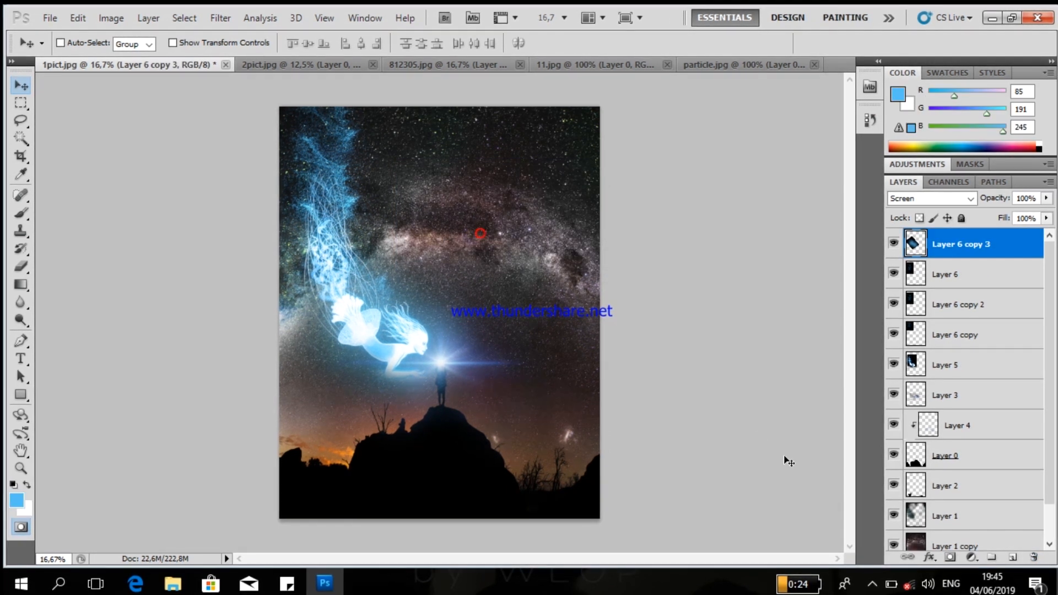
# Add a Color Balance adjustment layer above Layer 6 copy 3 with midtones Cyan-Red +23, Magenta-Green -5 and Yellow-Blue +38
pyautogui.click(950, 557)
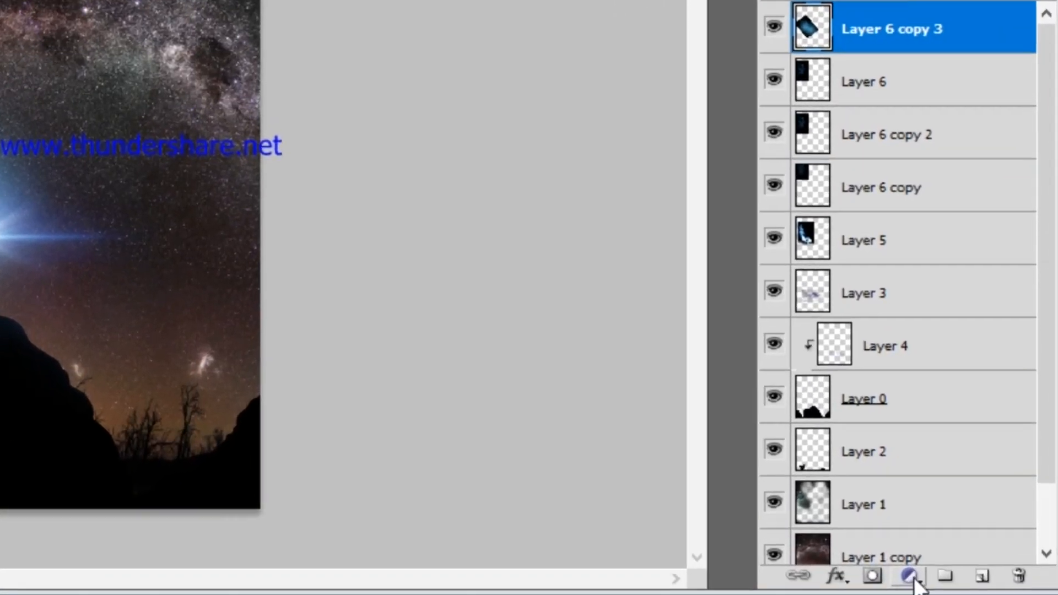
pyautogui.click(968, 556)
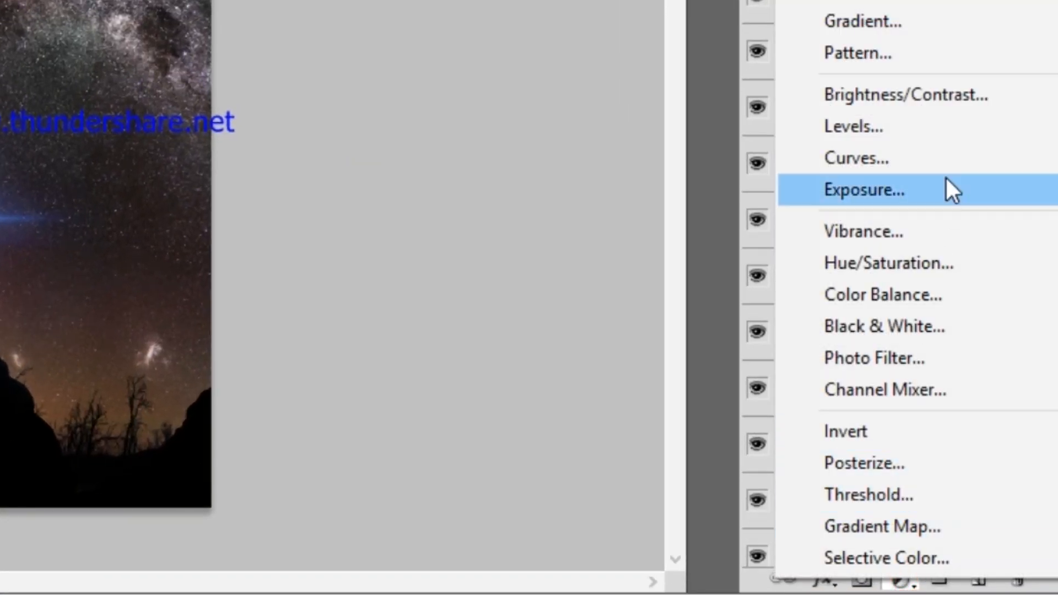
pyautogui.click(896, 290)
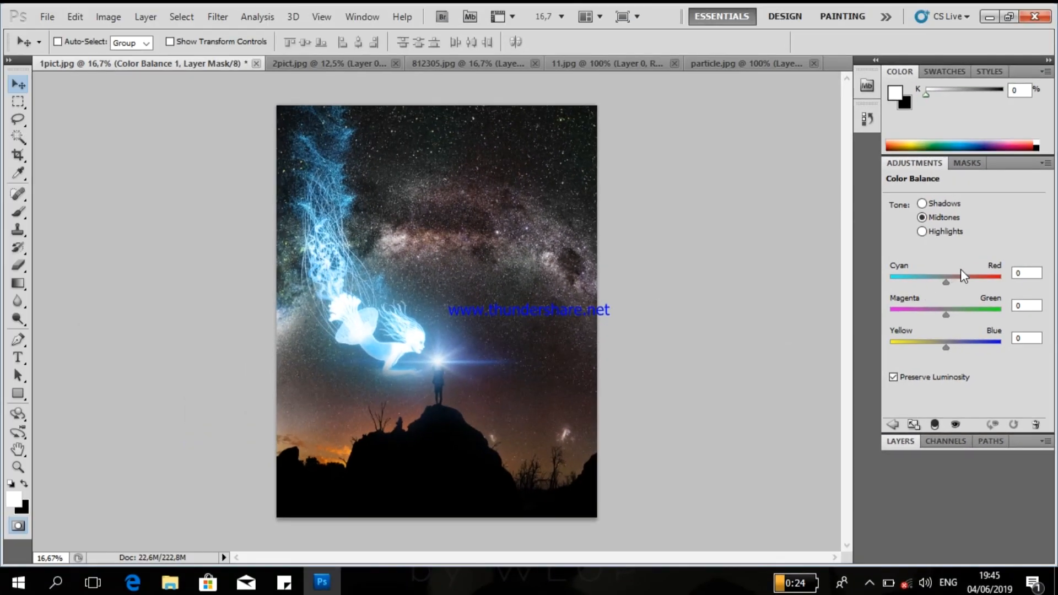
pyautogui.moveTo(944, 283)
pyautogui.mouseDown()
pyautogui.moveTo(917, 287)
pyautogui.moveTo(958, 294)
pyautogui.mouseUp()
pyautogui.moveTo(945, 346)
pyautogui.mouseDown()
pyautogui.moveTo(964, 347)
pyautogui.moveTo(954, 349)
pyautogui.mouseUp()
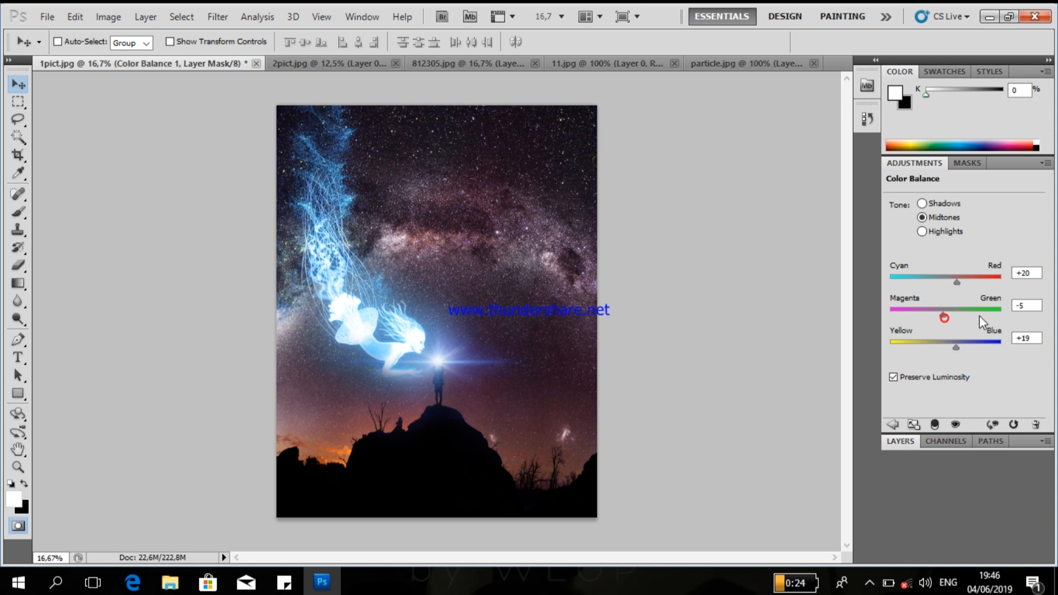
pyautogui.moveTo(977, 312); pyautogui.dragTo(957, 282)
pyautogui.moveTo(930, 360); pyautogui.dragTo(966, 344)
pyautogui.click(900, 441)
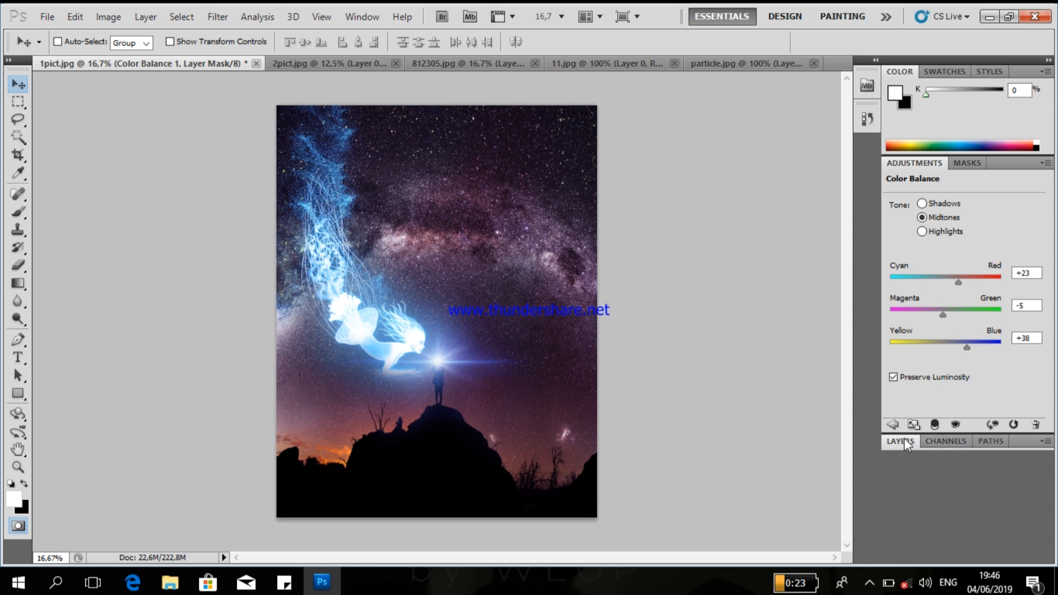